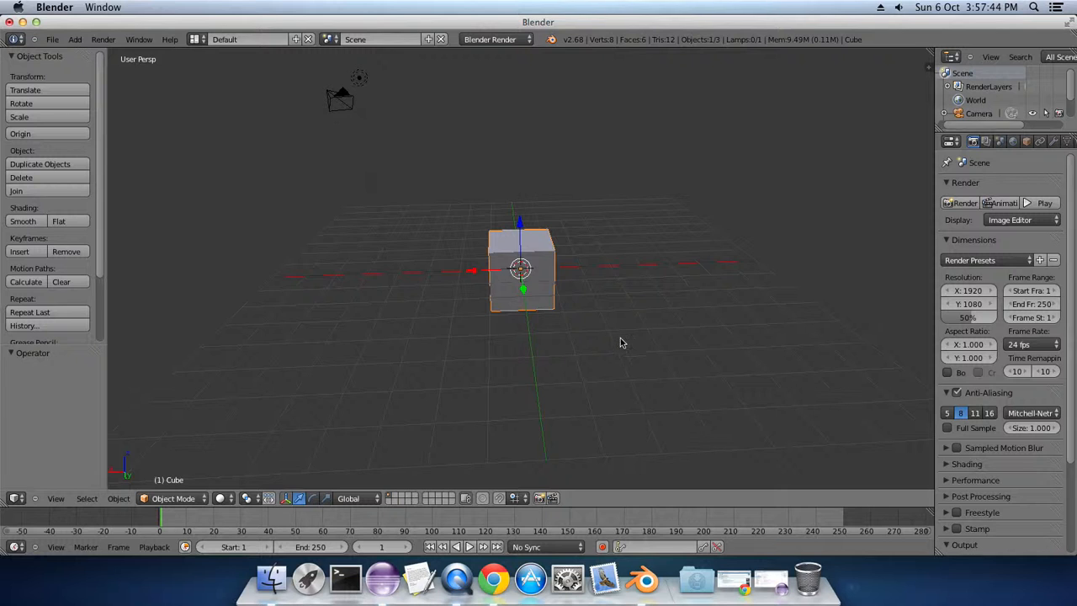
Delete the default cube from the scene.
mouse_move(620, 342)
shift+middle_down()
mouse_move(315, 334)
mouse_move(623, 329)
mouse_move(580, 221)
mouse_move(582, 318)
mouse_move(604, 348)
shift+middle_up()
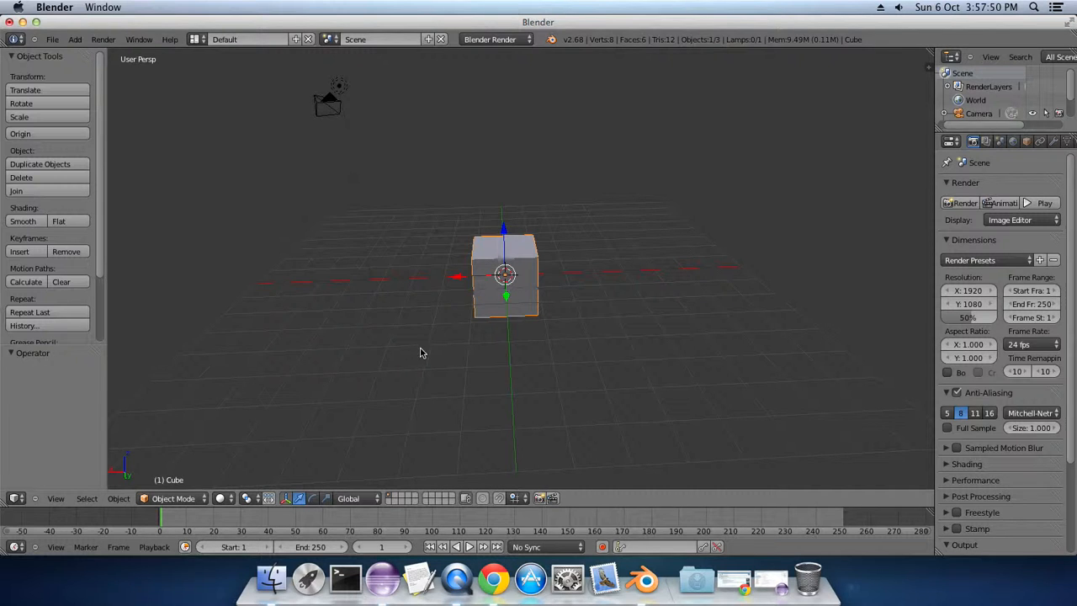
key(x)
key(x)
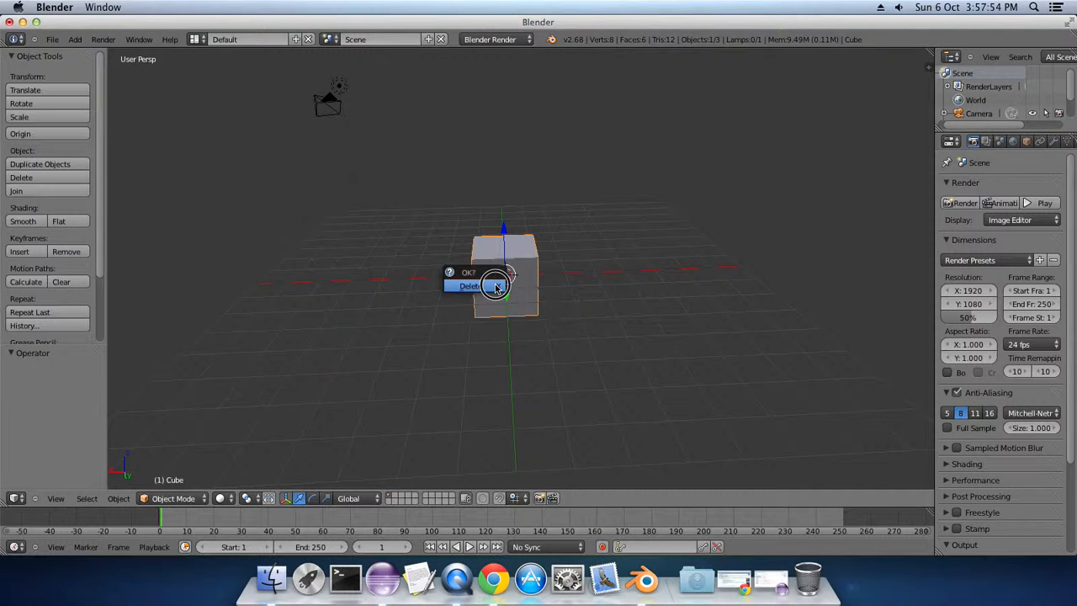
click(495, 288)
Delete the default lamp and camera, leaving the scene empty.
middle_drag(230, 283, 460, 162)
right_click(456, 130)
key(x)
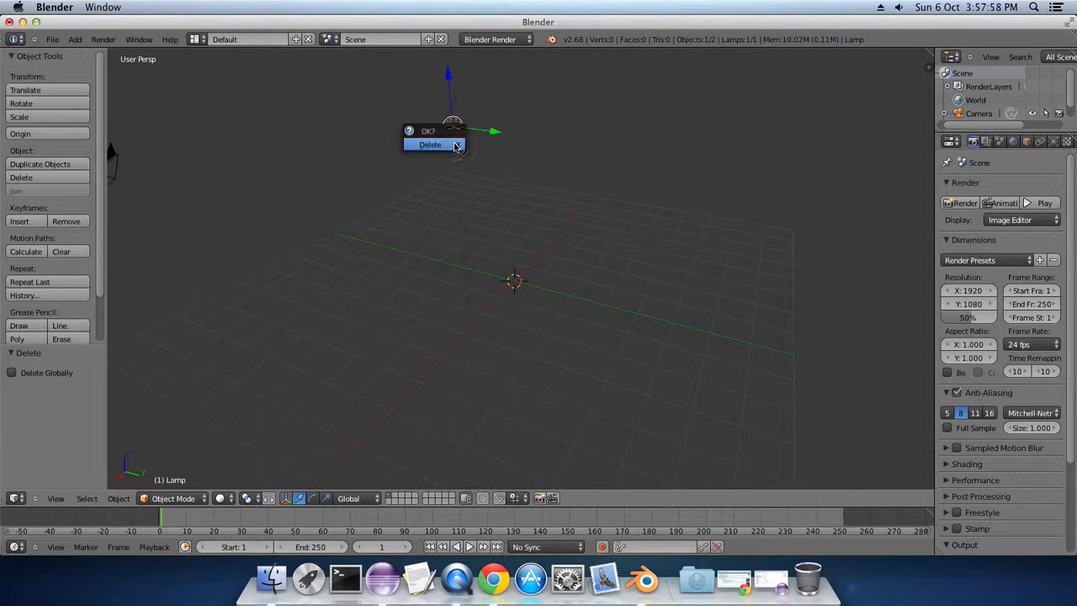
click(455, 143)
middle_drag(294, 262, 360, 262)
right_click(316, 336)
key(x)
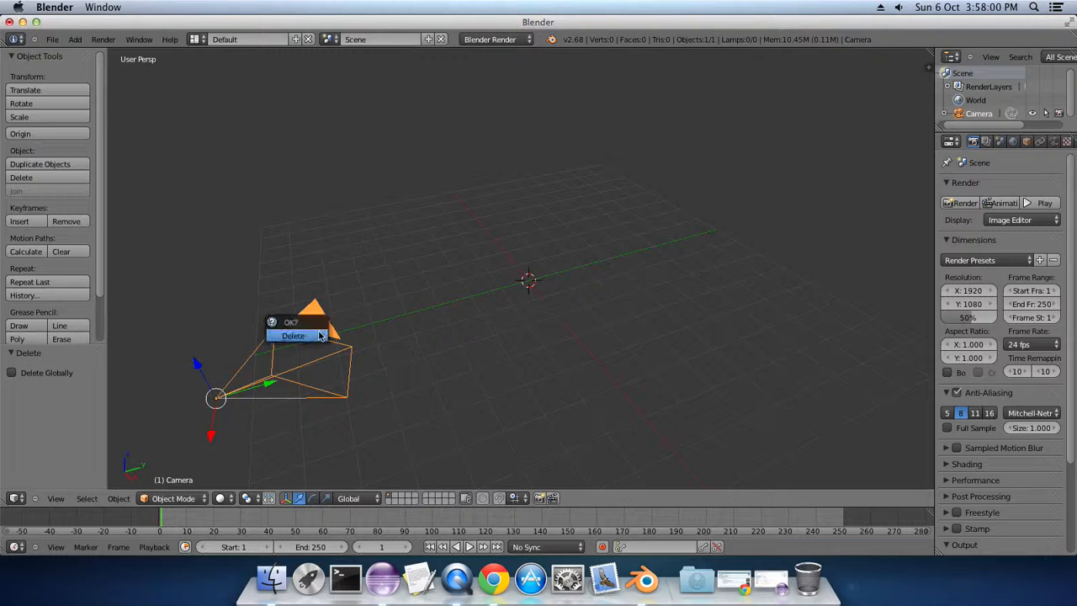
click(318, 335)
Place the 3D cursor near the grid's centre and add a cube mesh there.
middle_drag(440, 403, 411, 405)
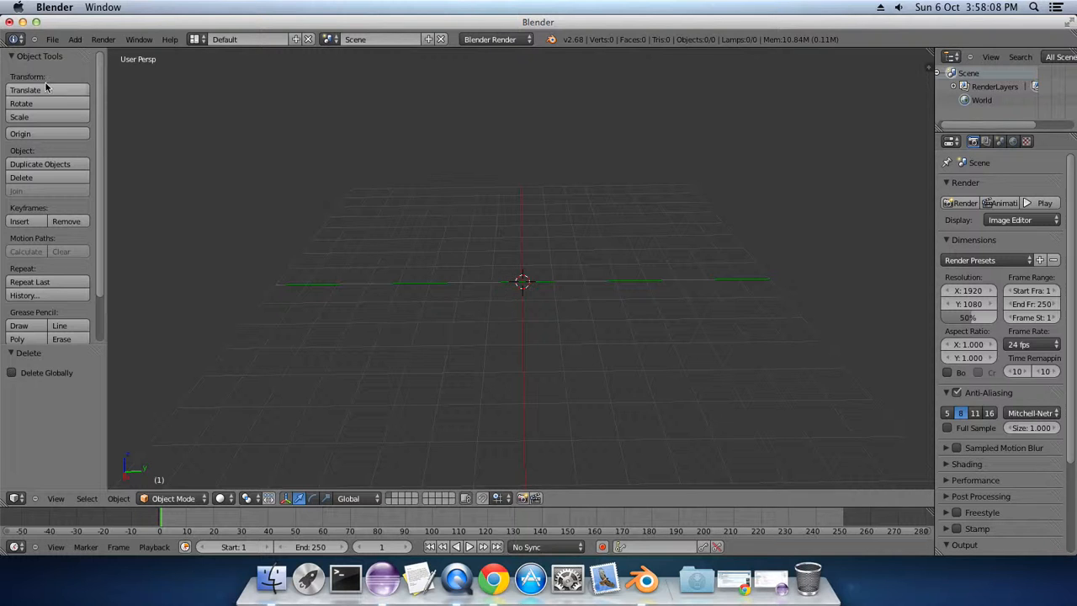
click(75, 39)
click(447, 286)
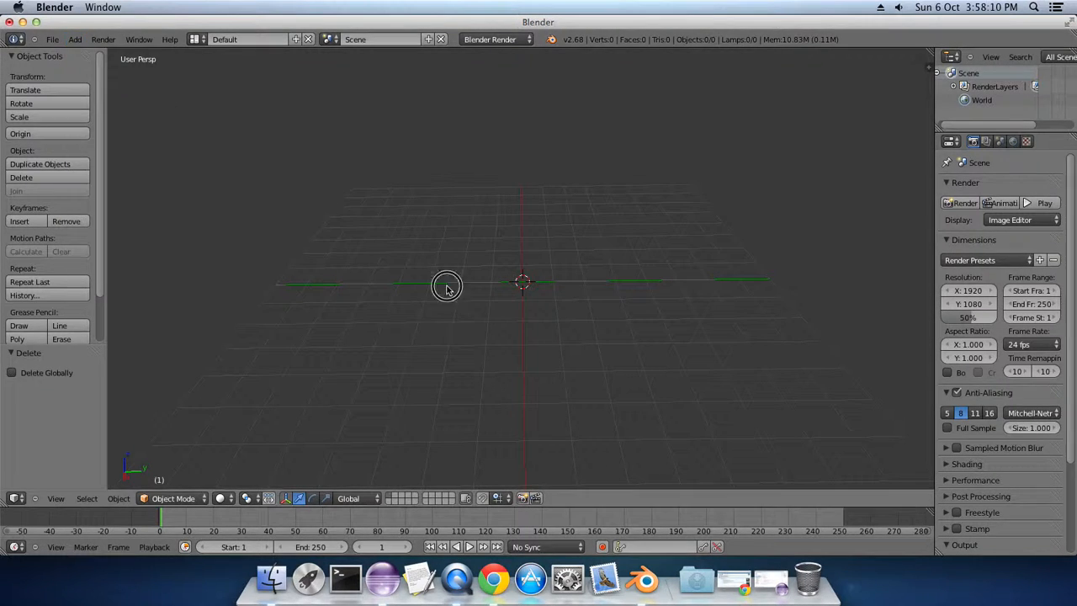
click(495, 291)
click(529, 285)
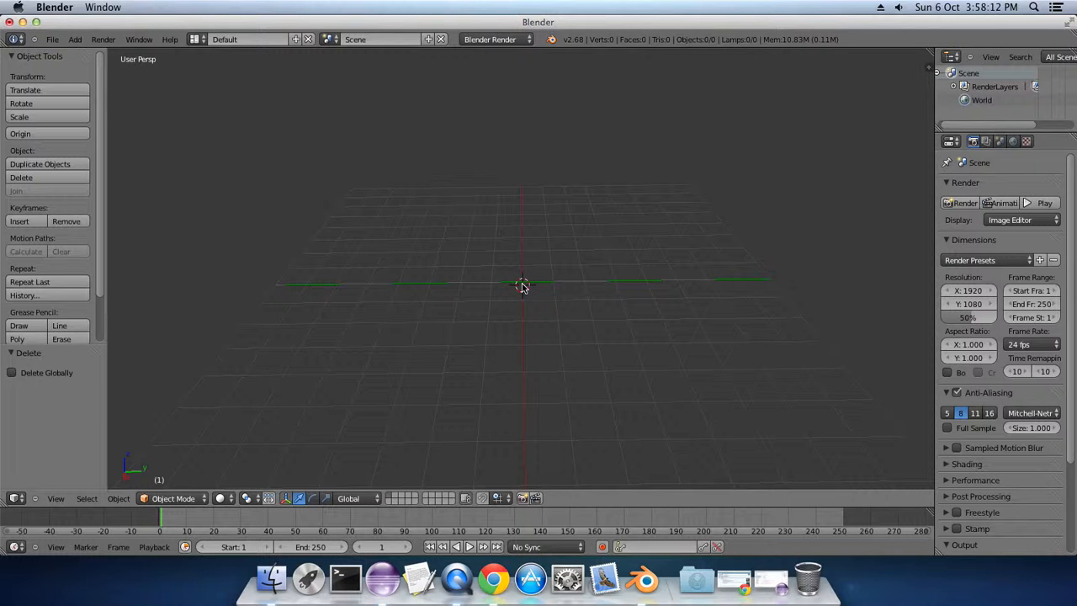
key(shift+a)
mouse_move(522, 287)
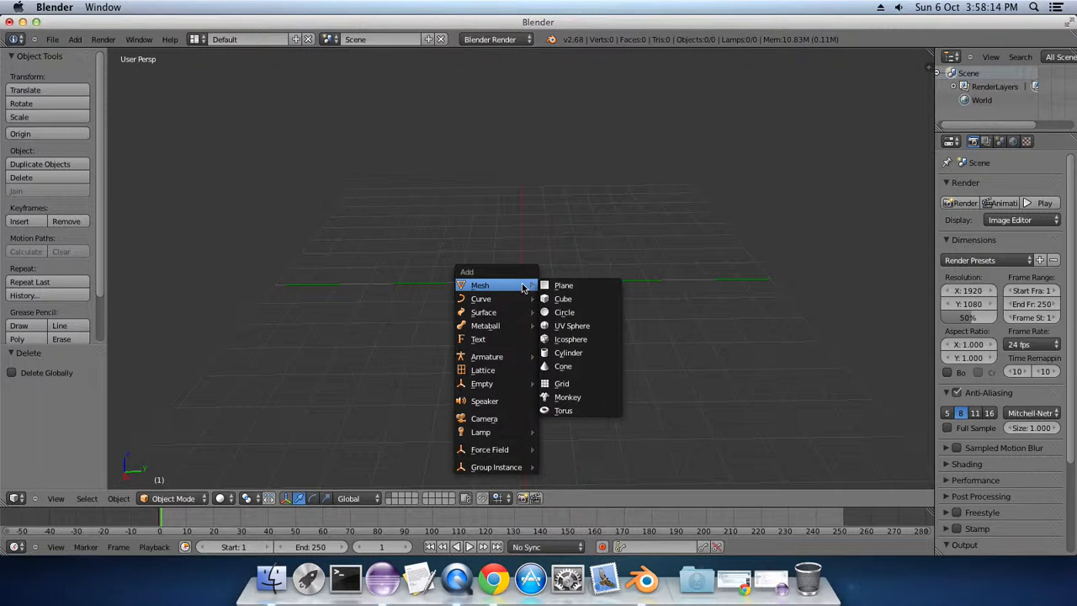
click(579, 299)
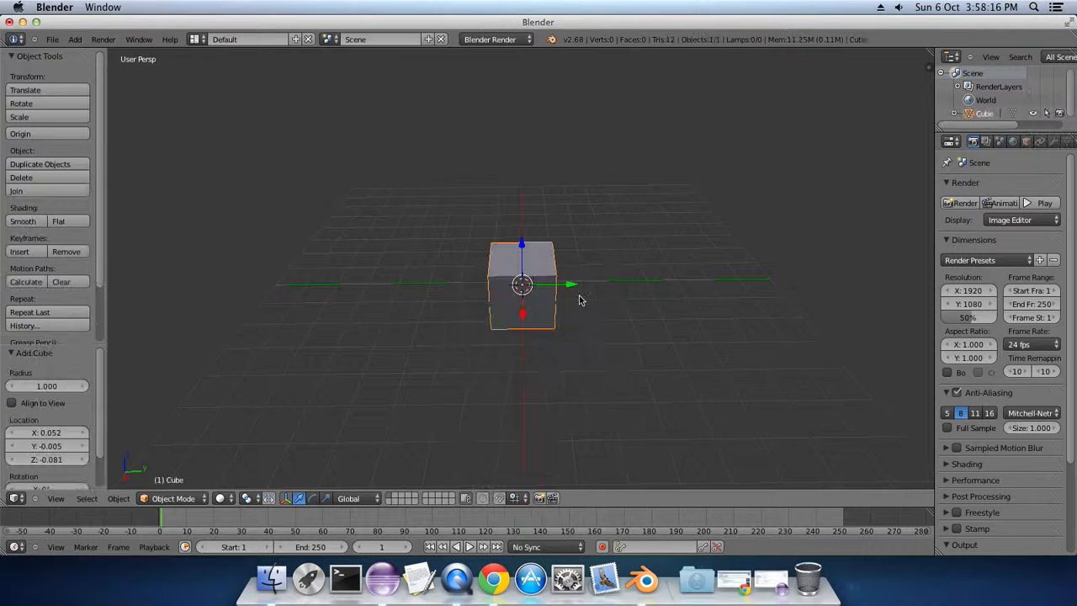
Widen the tool shelf slightly so its tool names have more room.
mouse_move(492, 393)
middle_down()
mouse_move(599, 380)
mouse_move(664, 389)
mouse_move(579, 407)
mouse_move(505, 383)
middle_up()
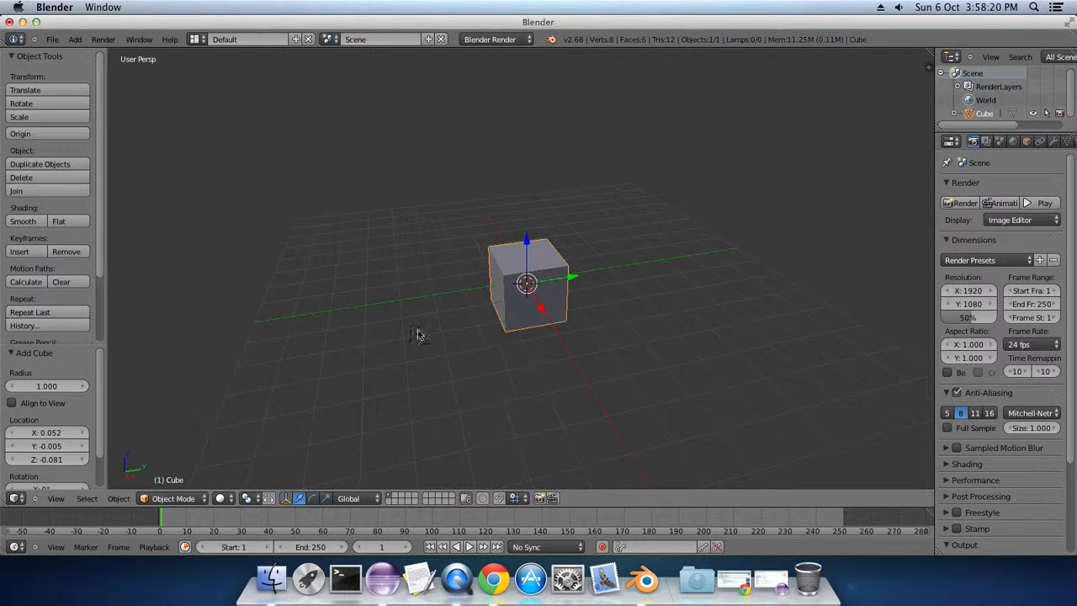
drag(108, 156, 133, 157)
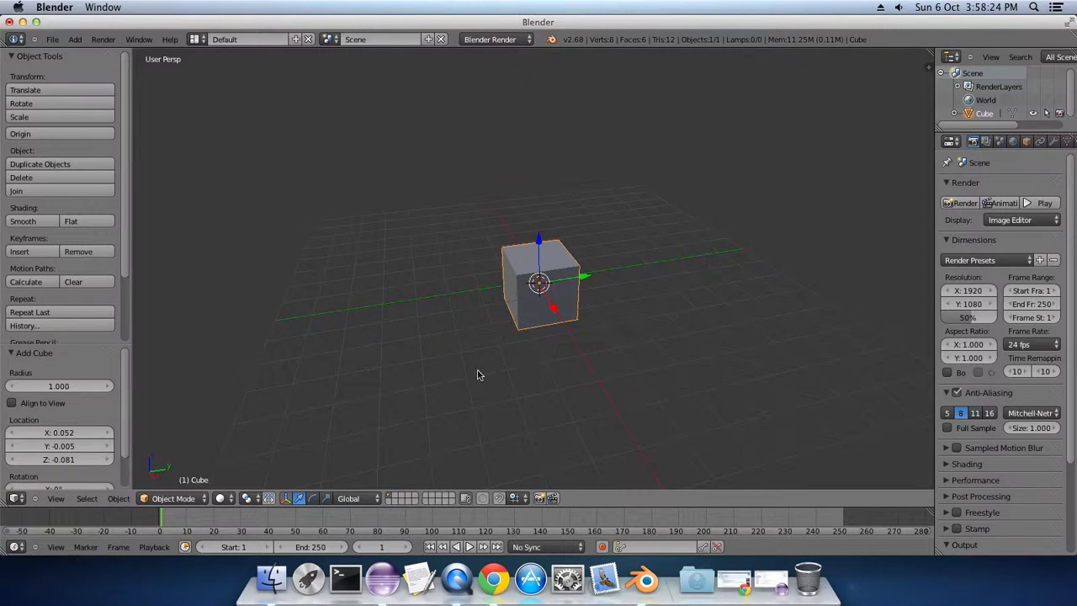
middle_drag(478, 373, 509, 380)
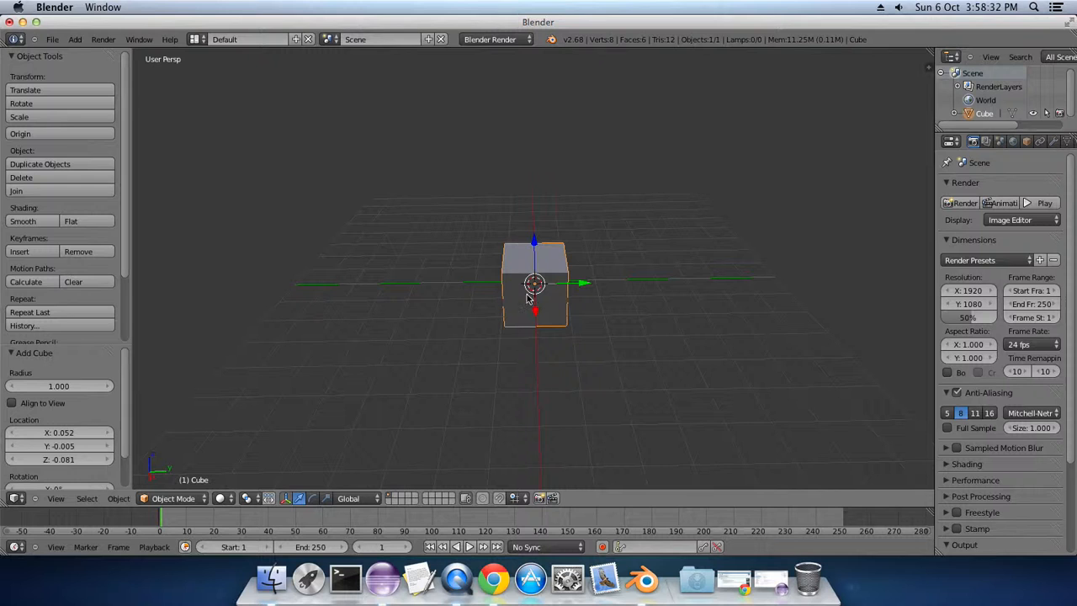
Flatten the cube by scaling it along the global Z axis by about 0.474.
middle_drag(451, 371, 549, 276)
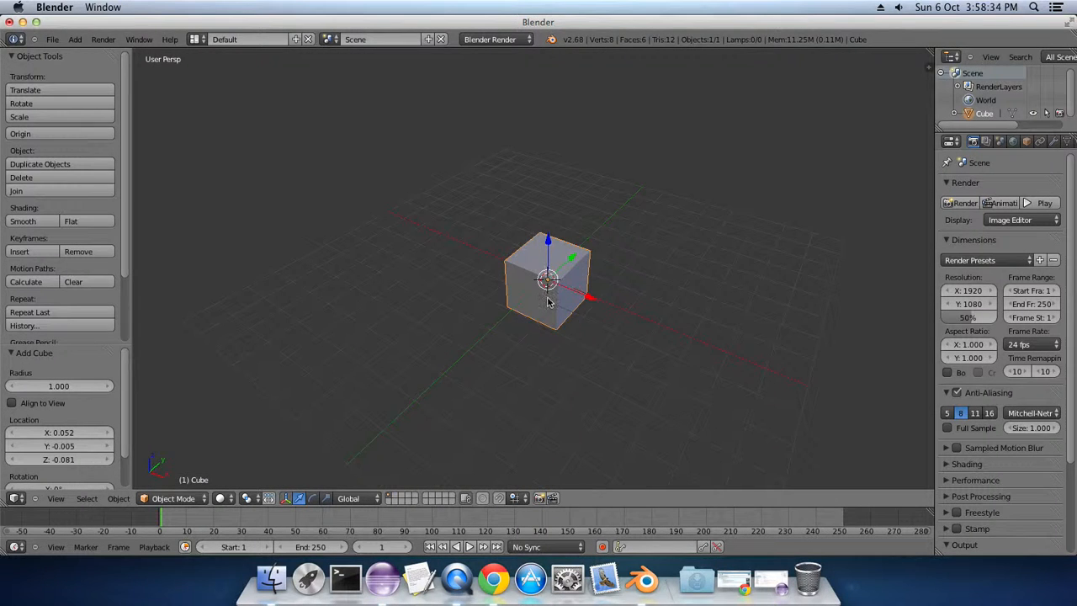
key(s)
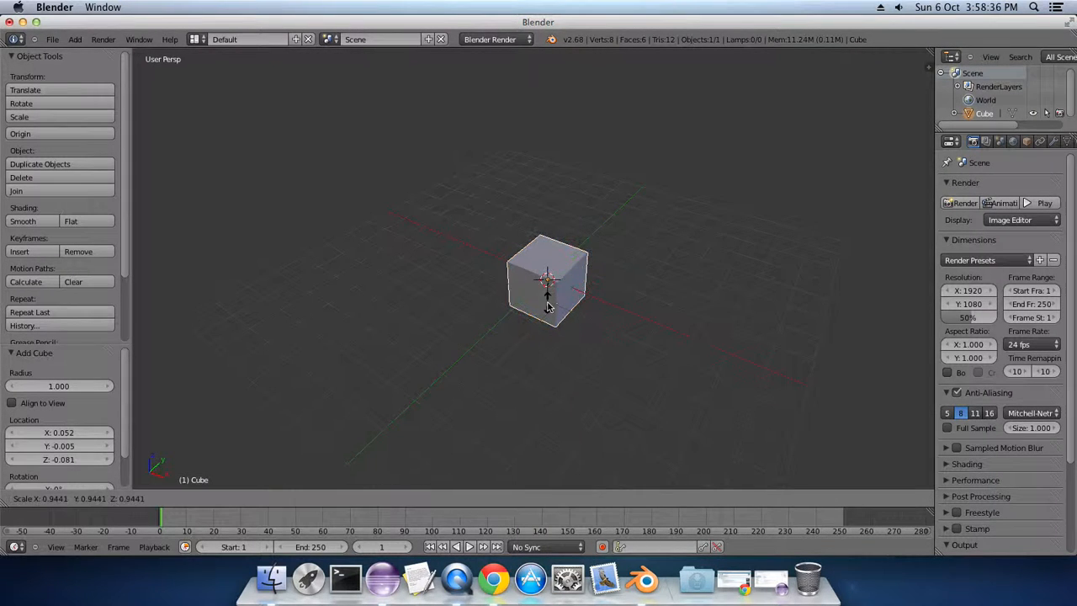
key(z)
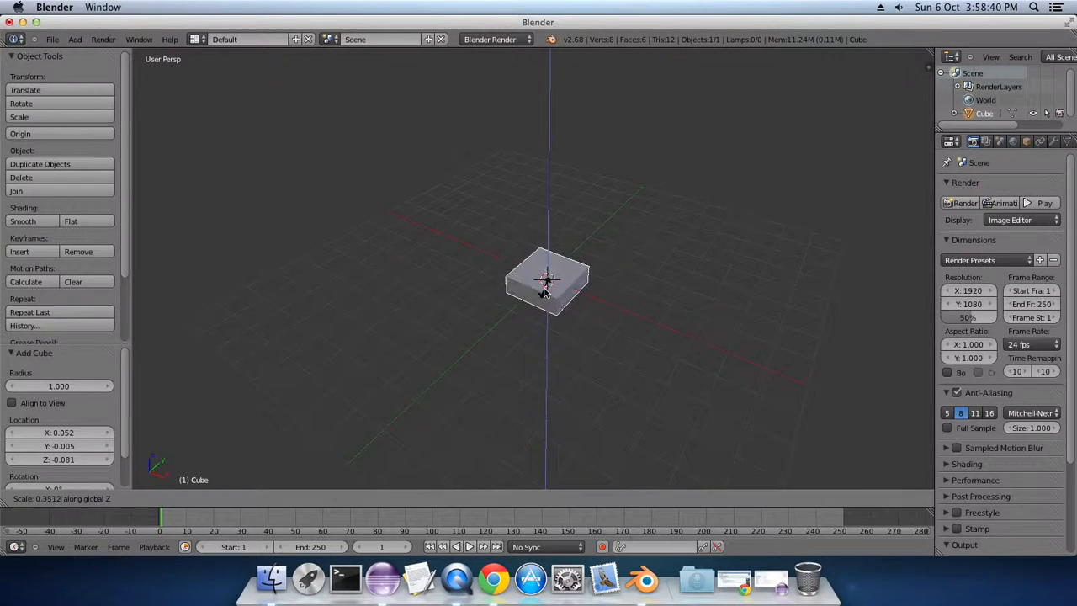
click(547, 285)
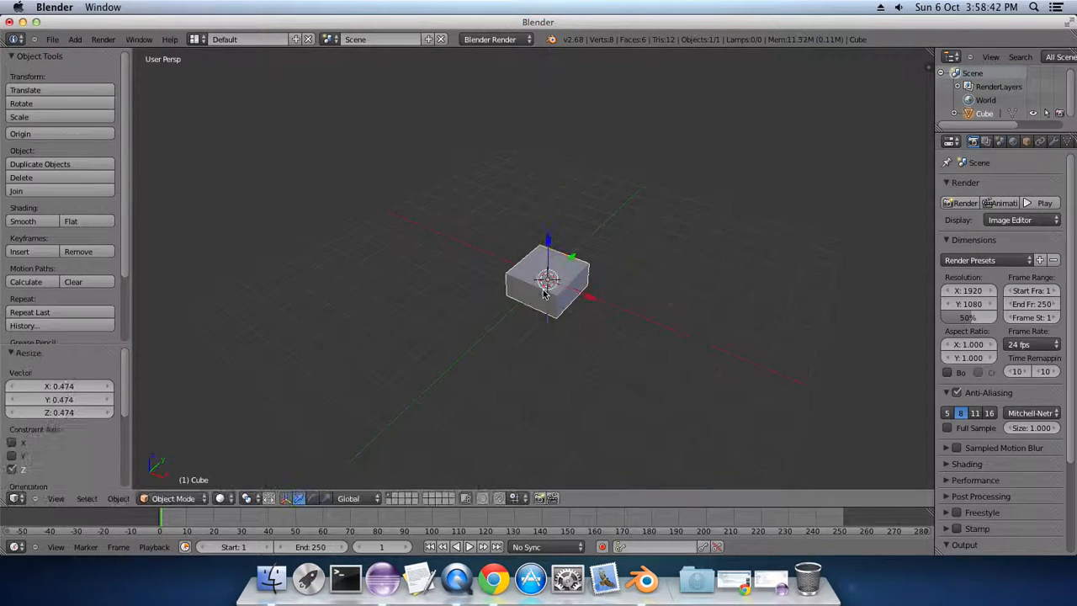
Stretch the flattened cube along the global Y axis by a factor of about 3.639.
middle_drag(561, 285, 493, 339)
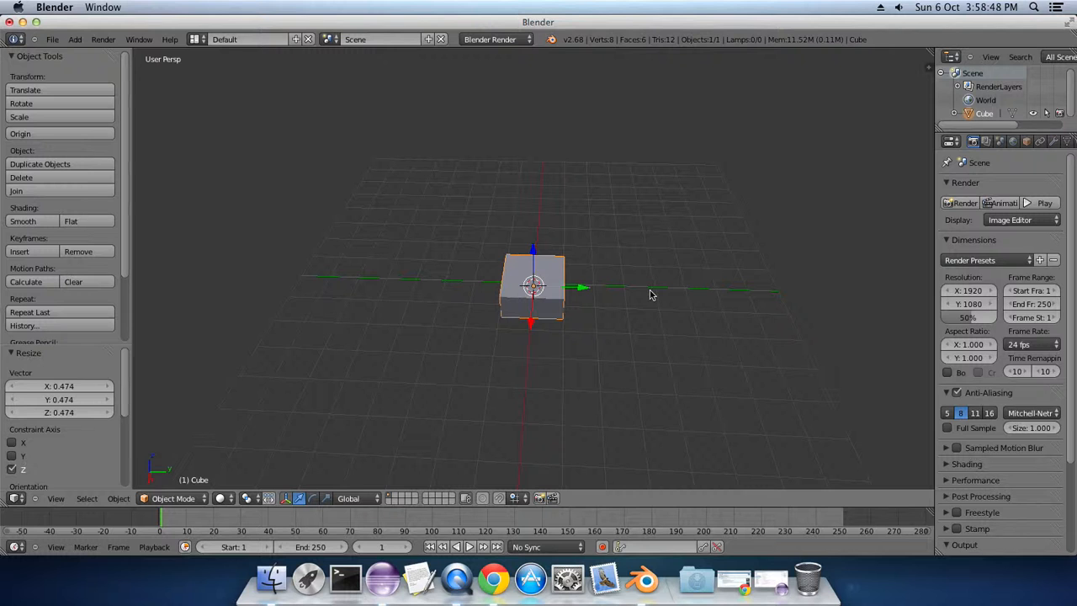
key(s)
key(y)
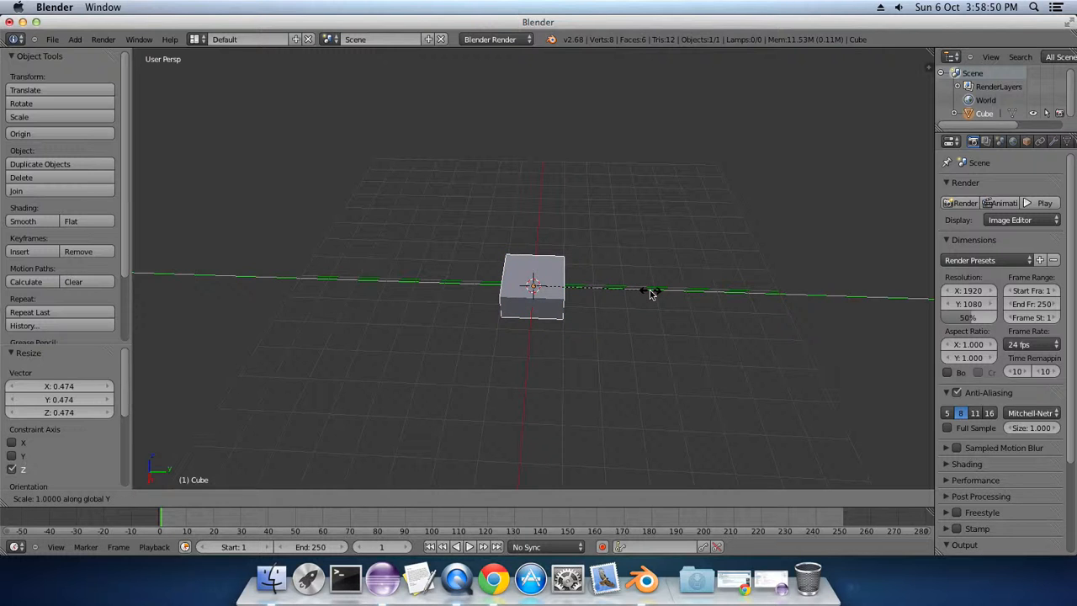
click(960, 308)
Widen the long block along the global X axis by a factor of about 1.947.
middle_drag(325, 322, 568, 284)
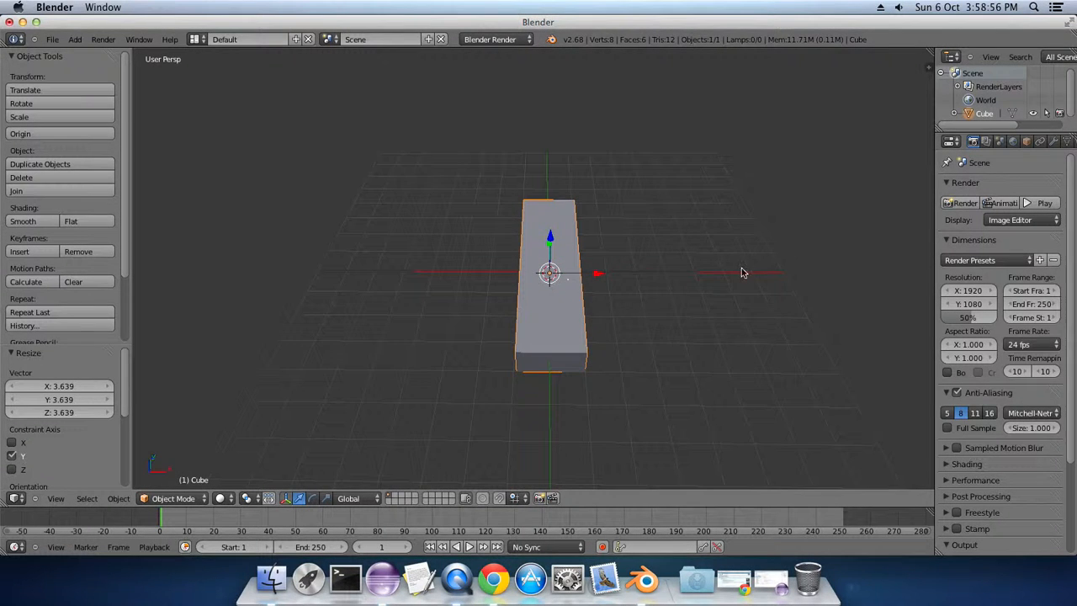
key(s)
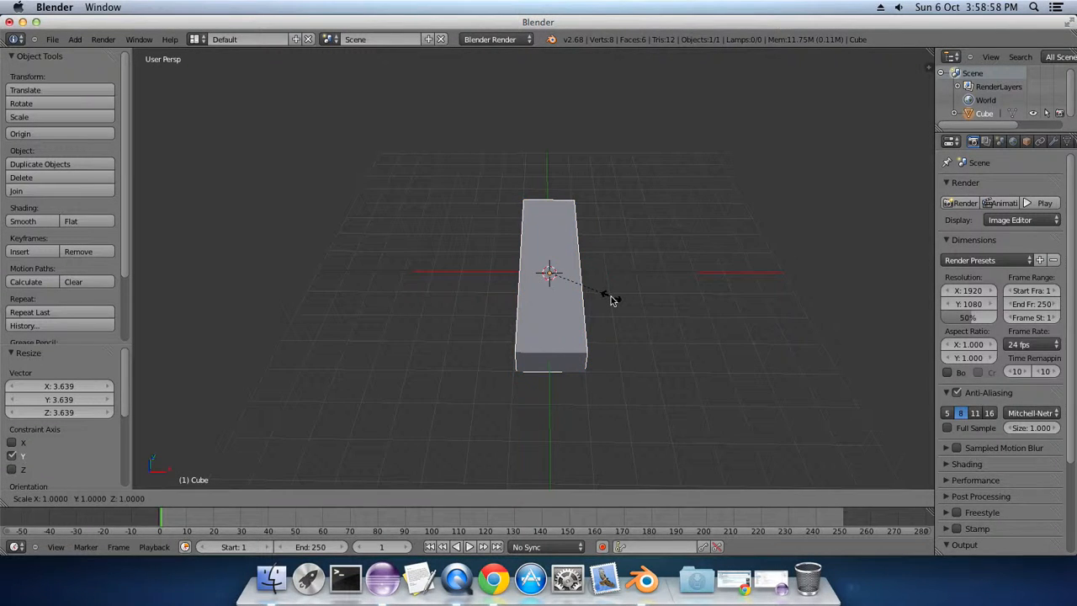
key(x)
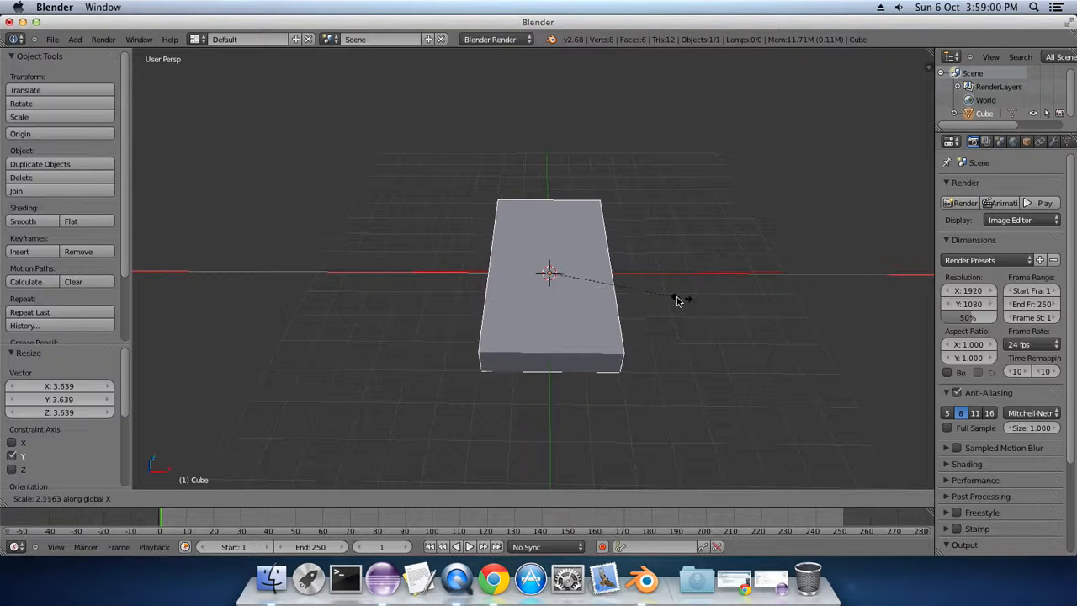
click(677, 298)
Switch the flat slab from Object Mode to Edit Mode.
middle_drag(695, 365, 554, 342)
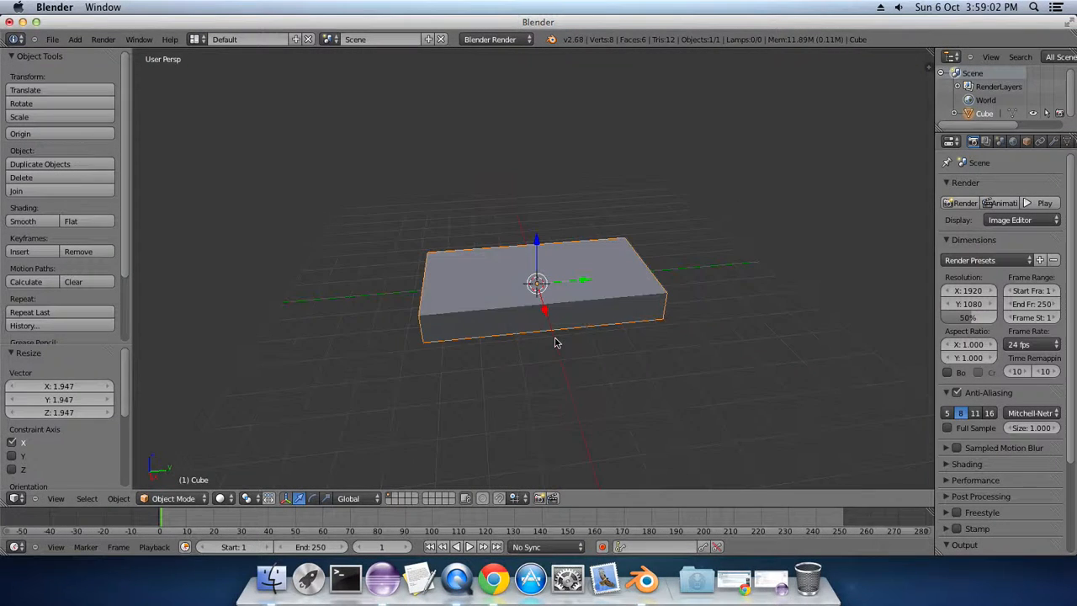
middle_drag(608, 385, 512, 279)
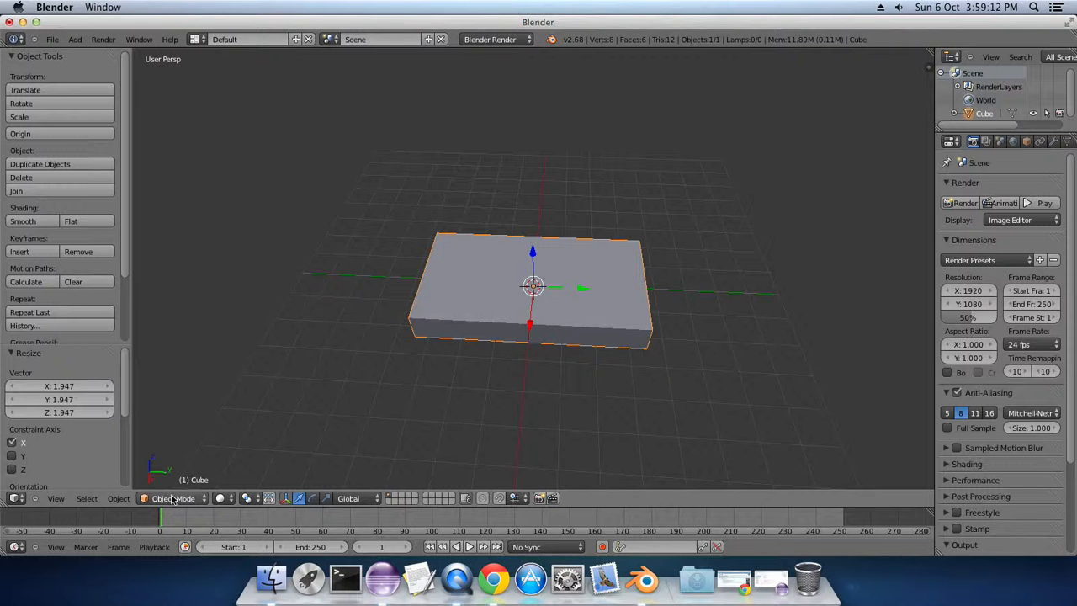
click(172, 498)
click(168, 470)
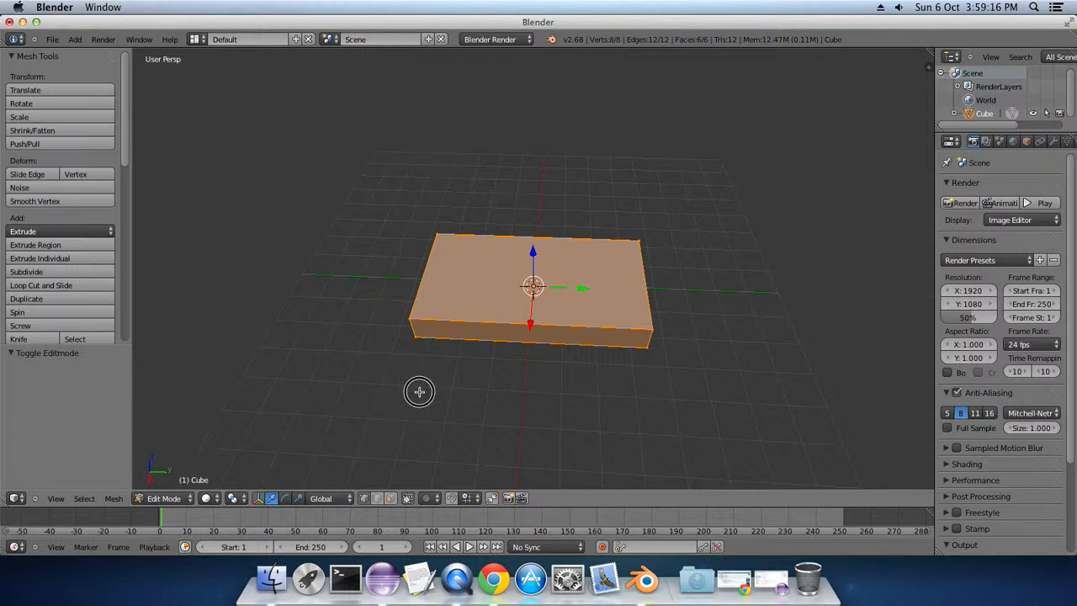
click(382, 385)
Add a single loop cut across the slab's length and slide it about 0.27 toward the negative Y end.
mouse_move(419, 393)
middle_down()
mouse_move(443, 393)
mouse_move(426, 380)
middle_up()
scroll(425, 380, up, 1)
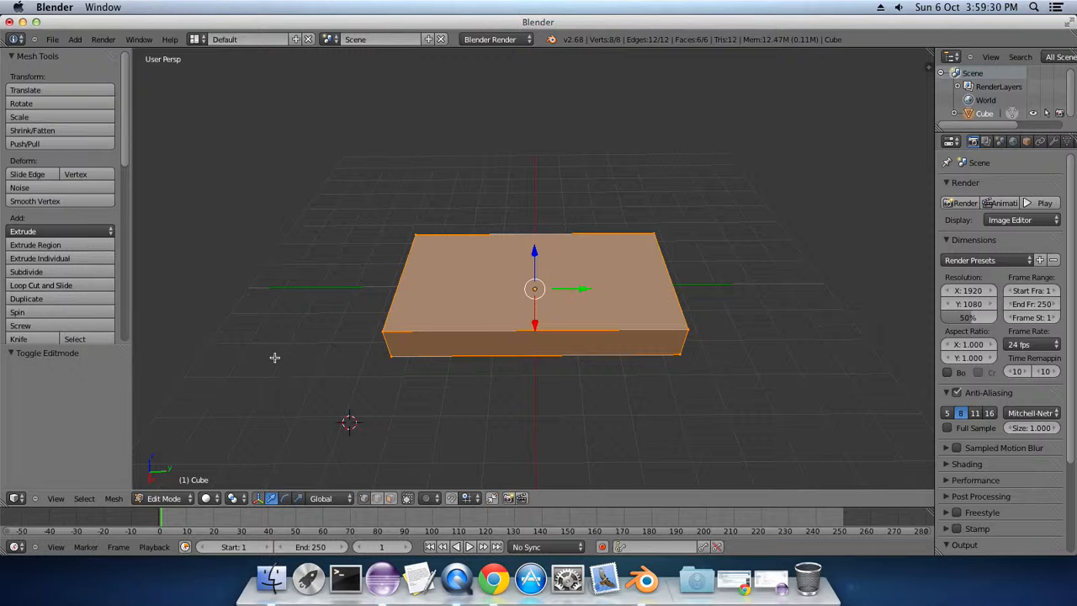
key(ctrl+r)
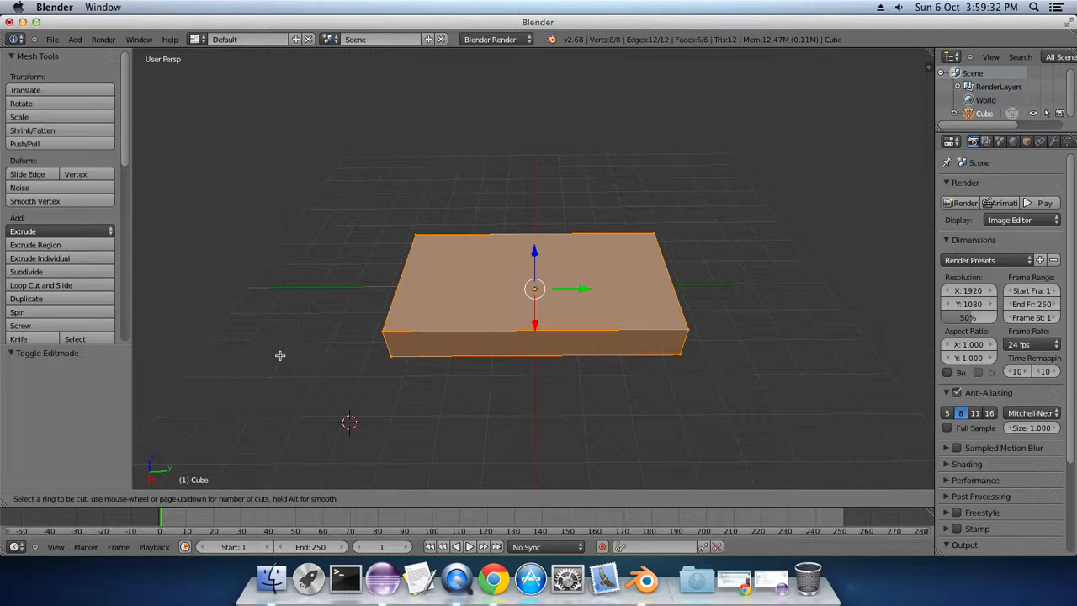
key(a)
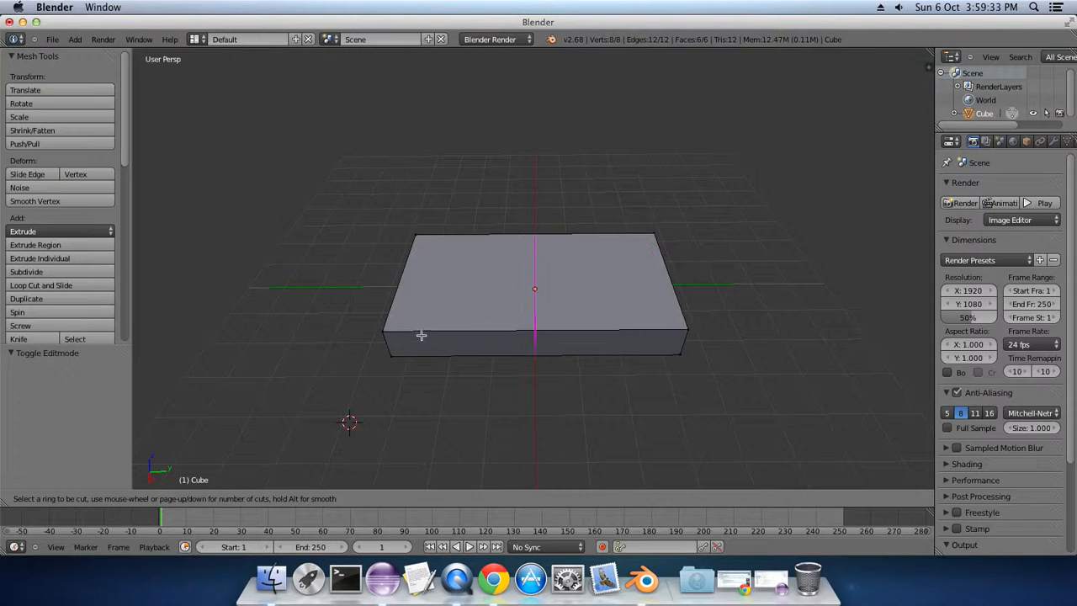
click(488, 320)
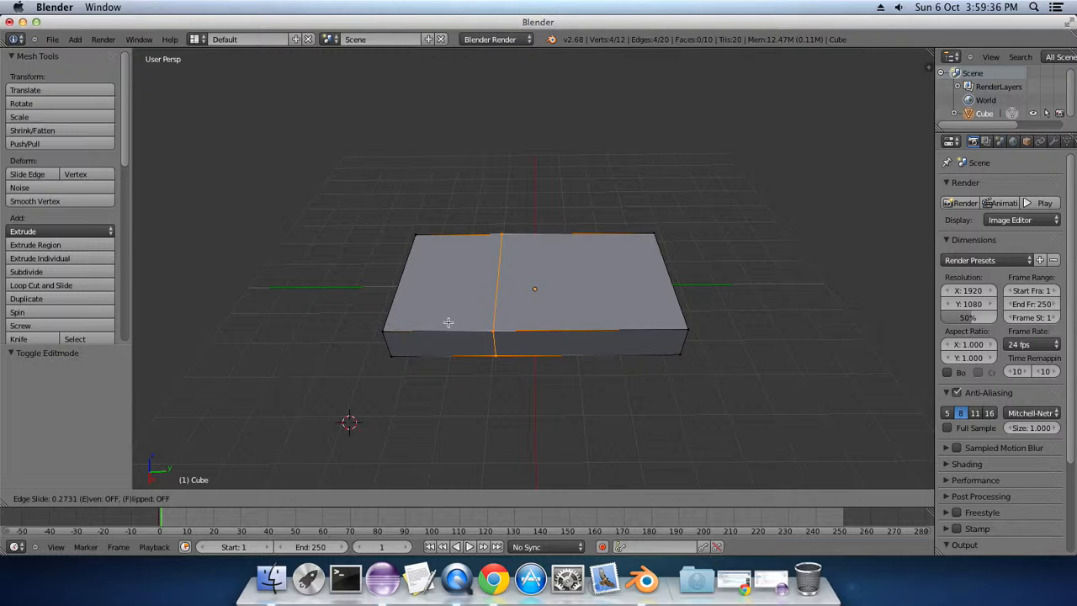
click(450, 323)
Switch to face select mode and select the top face of the slab's shorter section at the negative Y end.
middle_drag(403, 414, 431, 413)
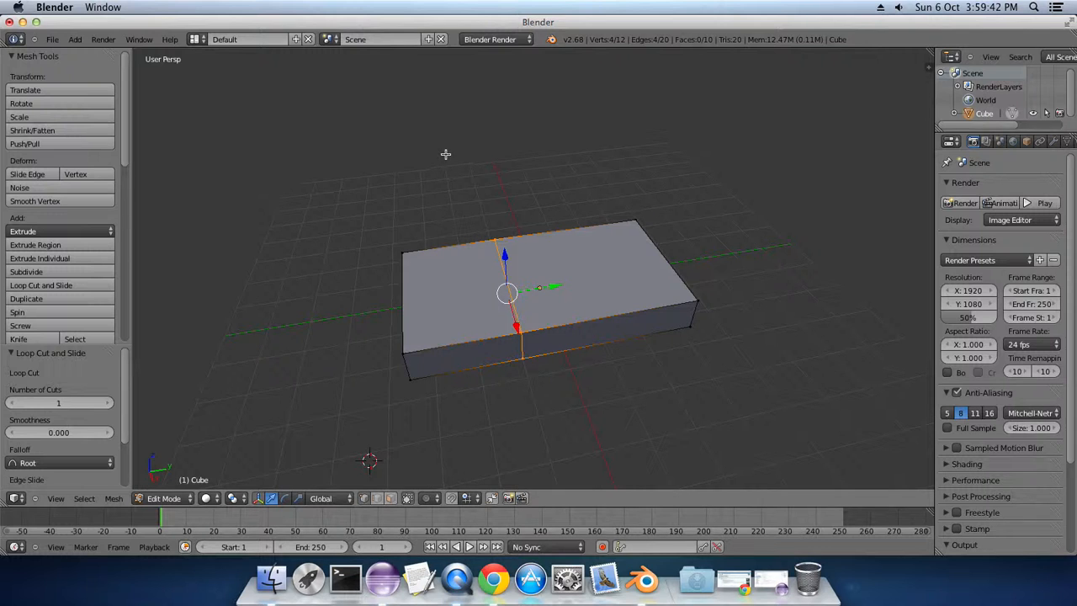
click(389, 499)
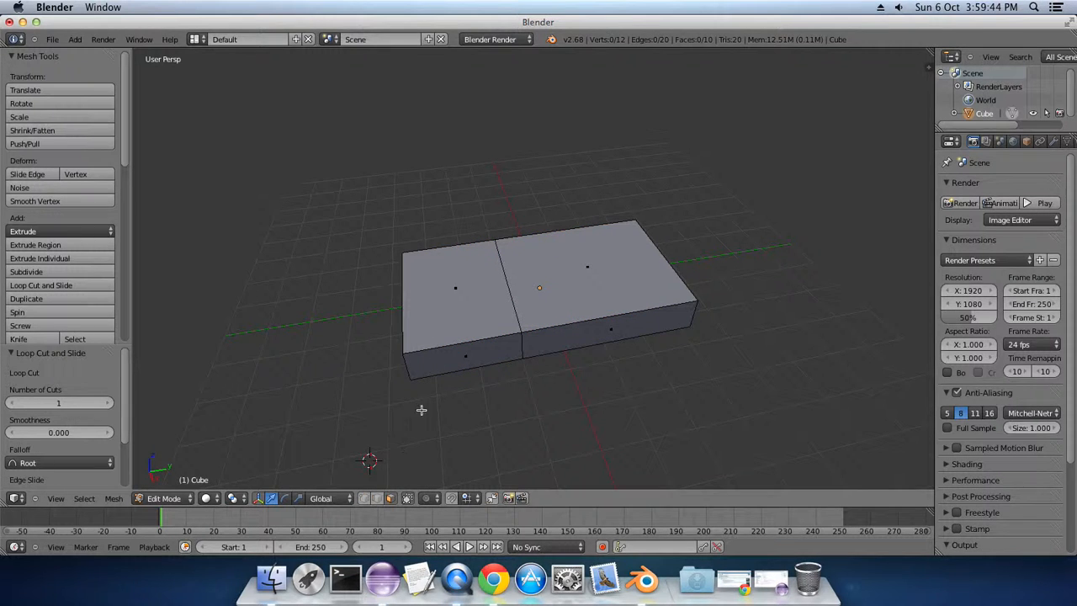
click(364, 499)
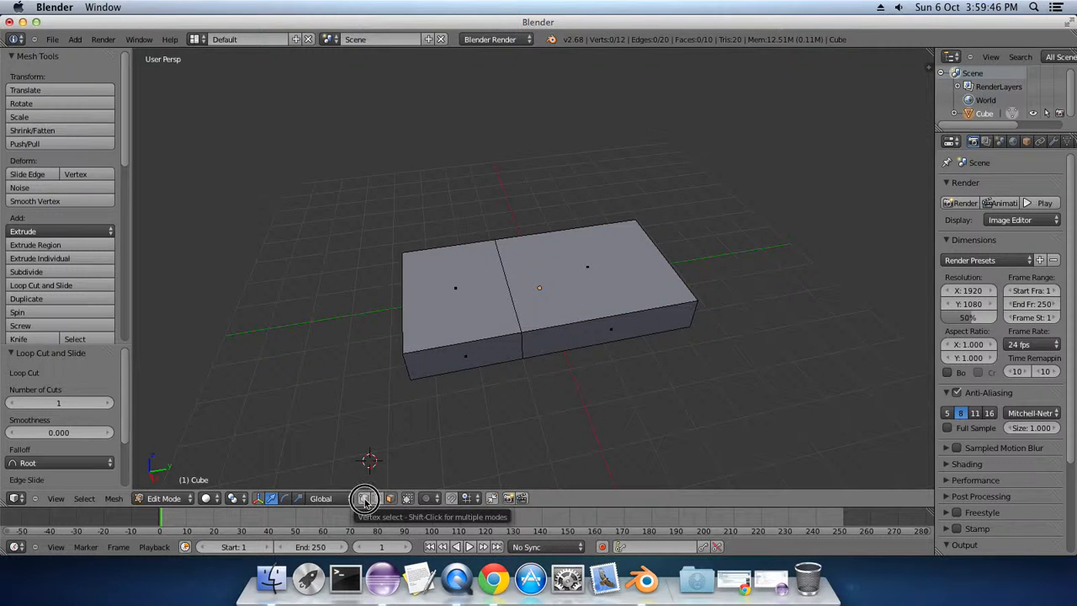
click(377, 499)
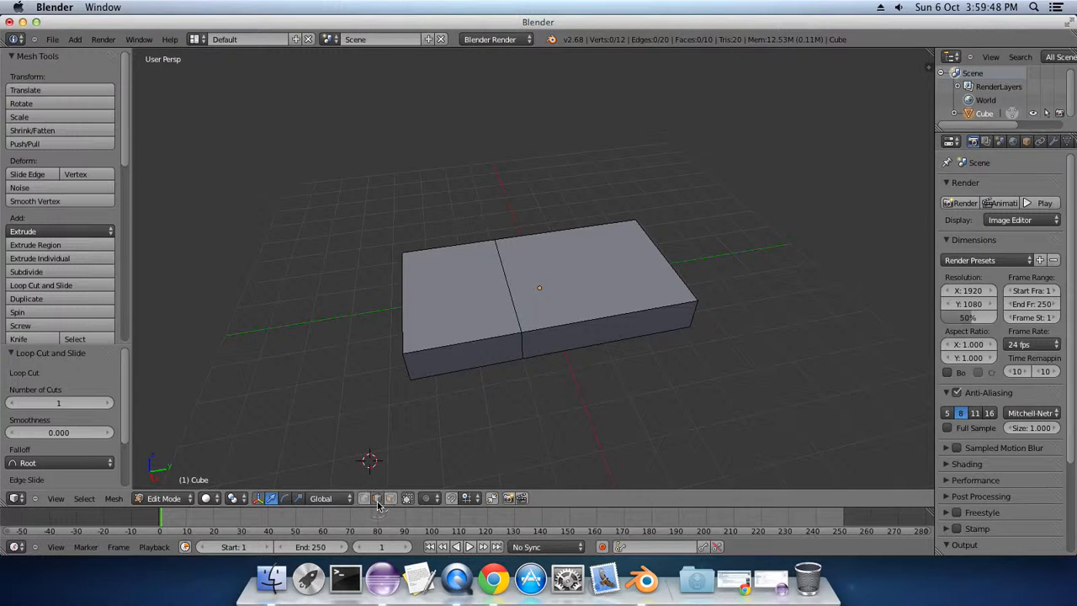
click(392, 498)
right_click(452, 319)
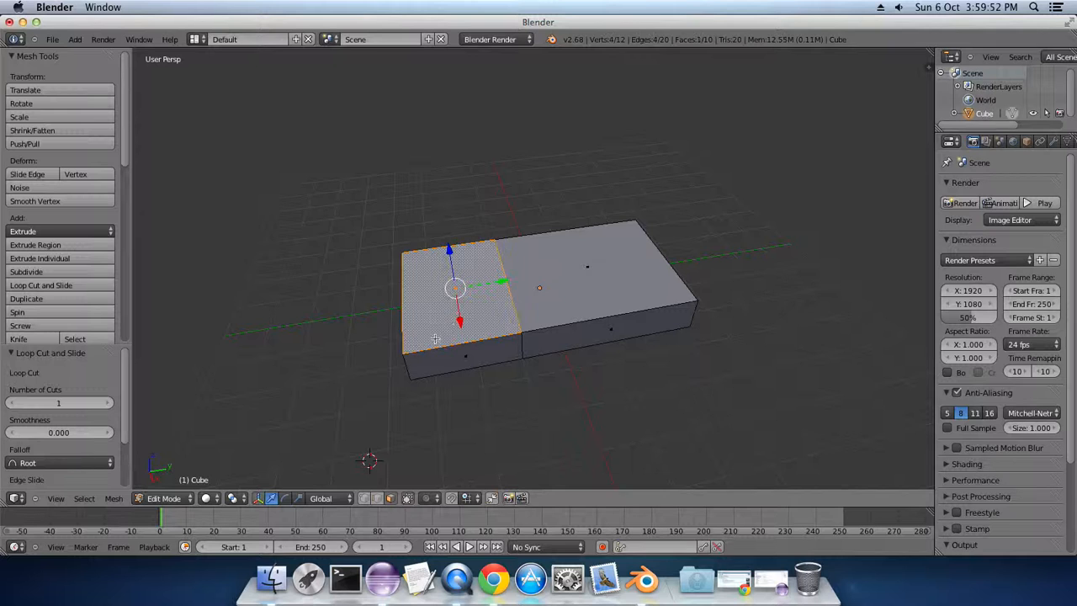
middle_drag(322, 360, 592, 311)
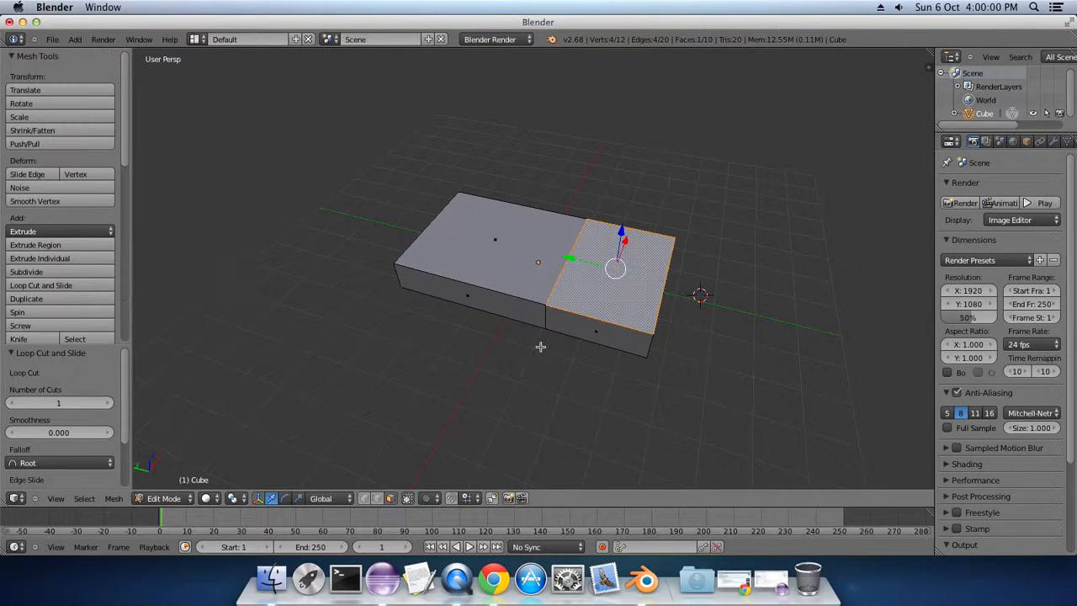
middle_drag(606, 379, 406, 385)
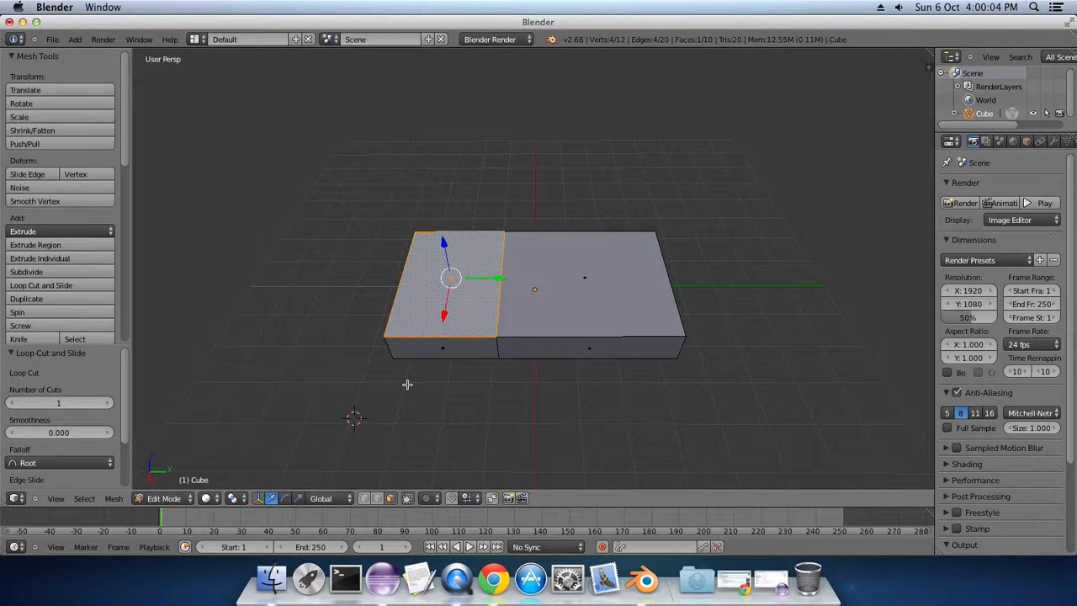
Extrude the selected top face of the shorter section upward by about 2.023.
key(e)
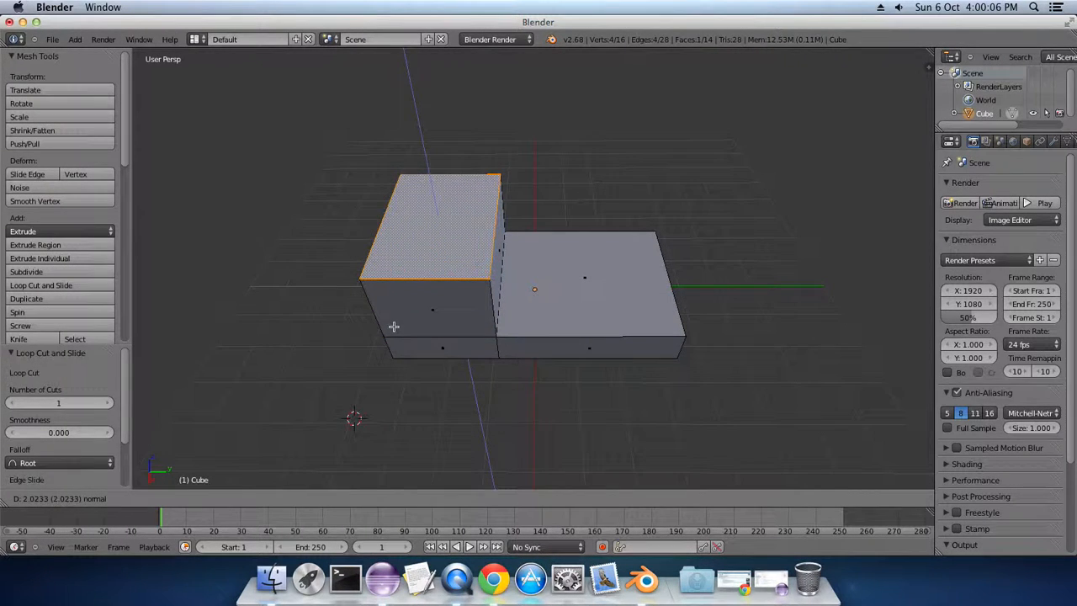
click(392, 320)
Move the outer top edge of the raised block about 1.493 along Y, sloping the end face inward.
middle_drag(267, 423, 346, 404)
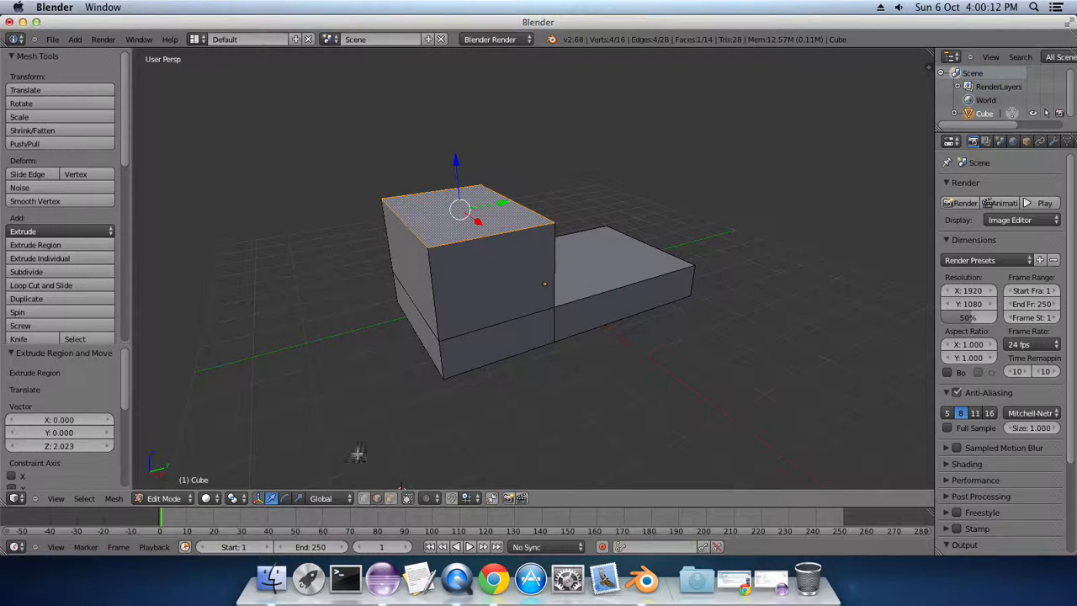
middle_drag(314, 378, 500, 291)
right_click(500, 291)
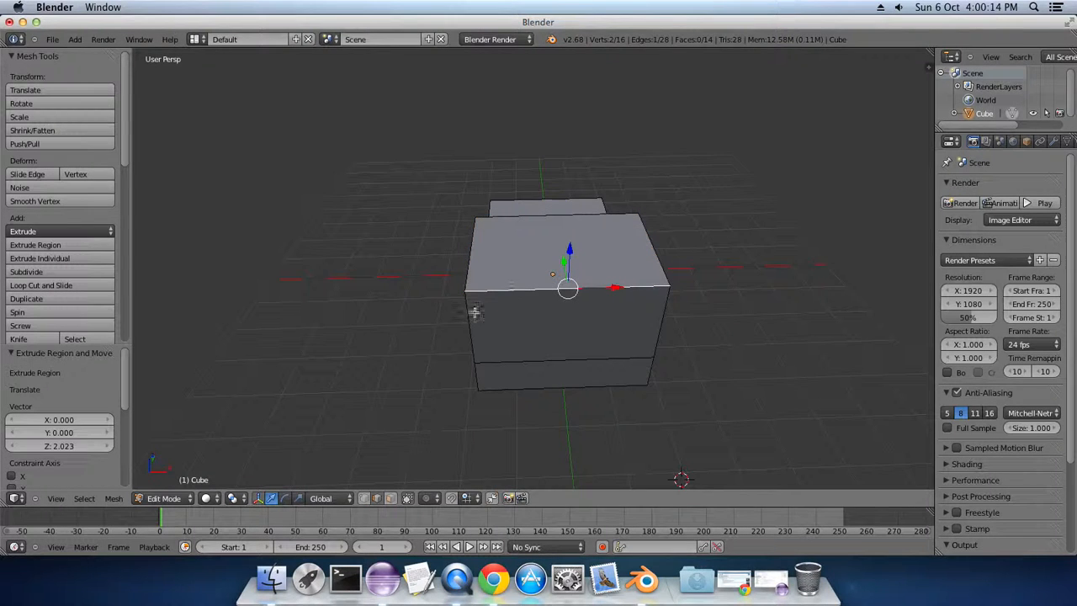
middle_drag(359, 360, 617, 219)
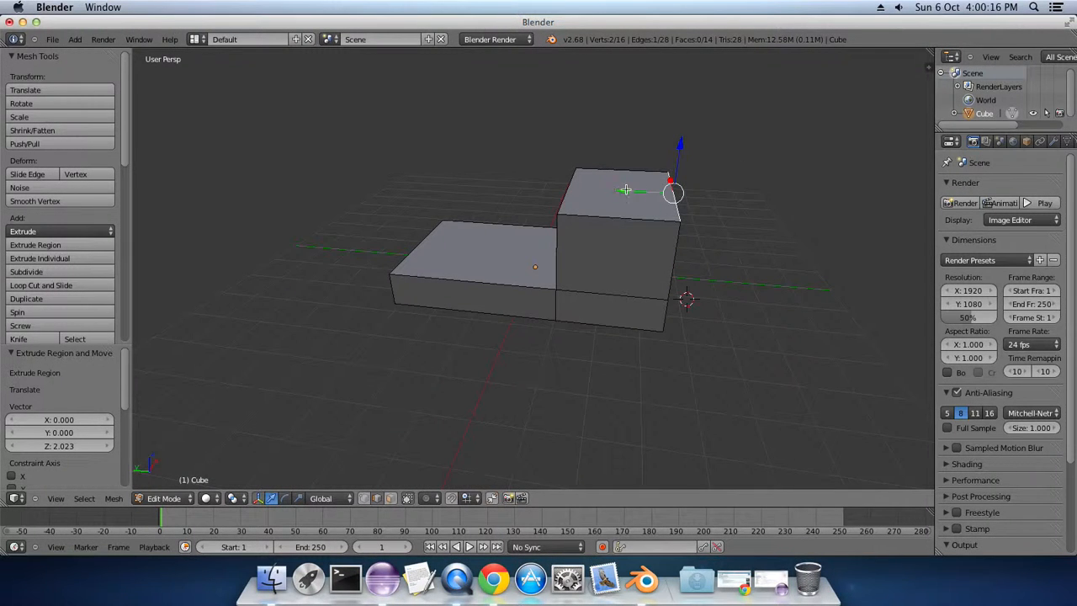
drag(626, 190, 565, 199)
Add two lengthwise loop cuts through the whole body, sliding one close to each long side.
middle_drag(628, 356, 721, 380)
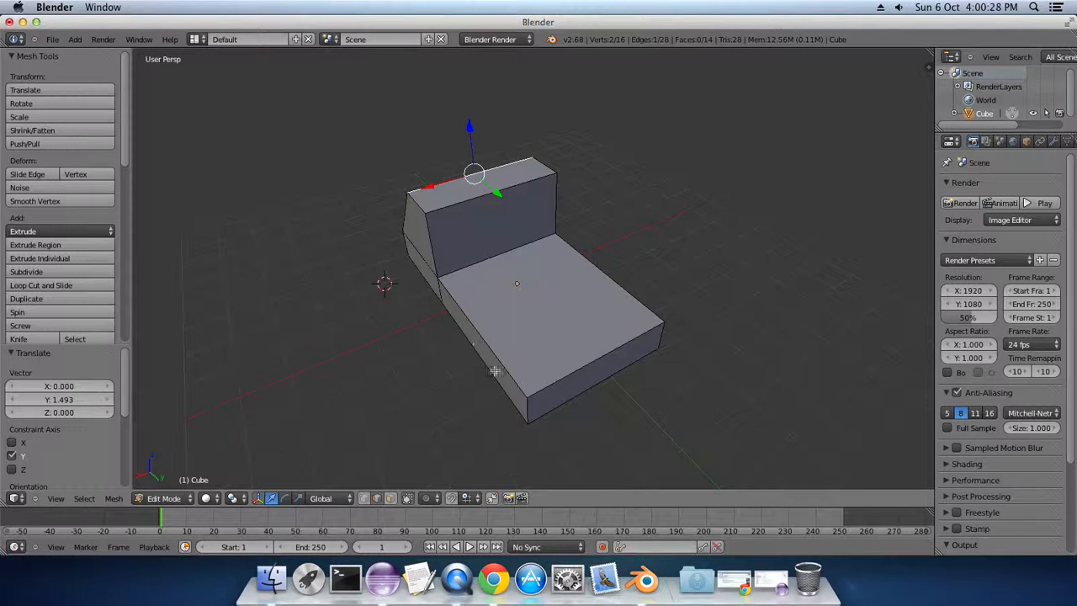
middle_drag(590, 449, 556, 425)
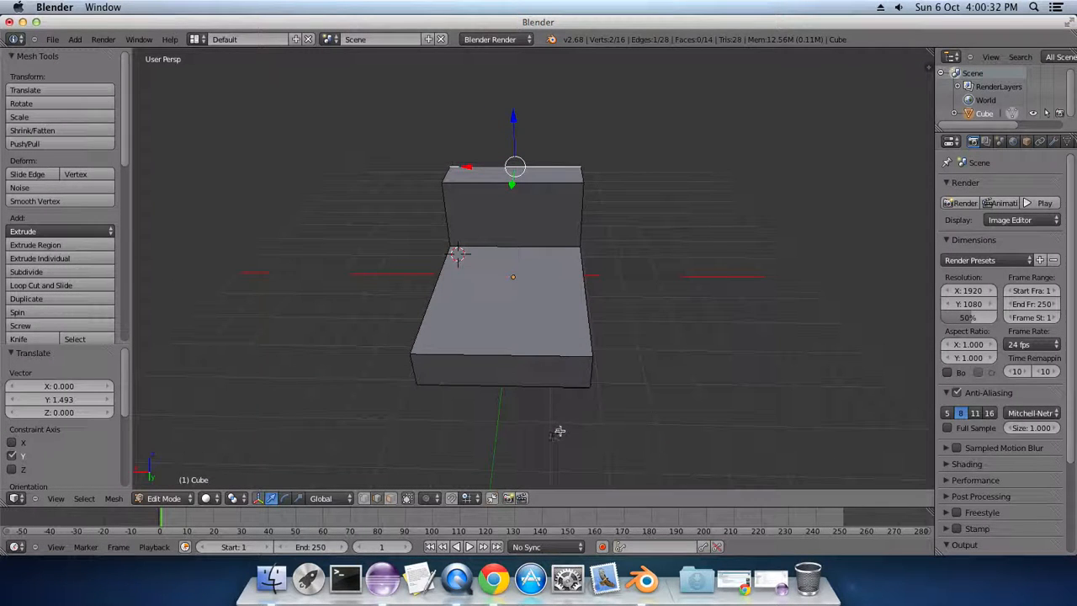
key(ctrl+r)
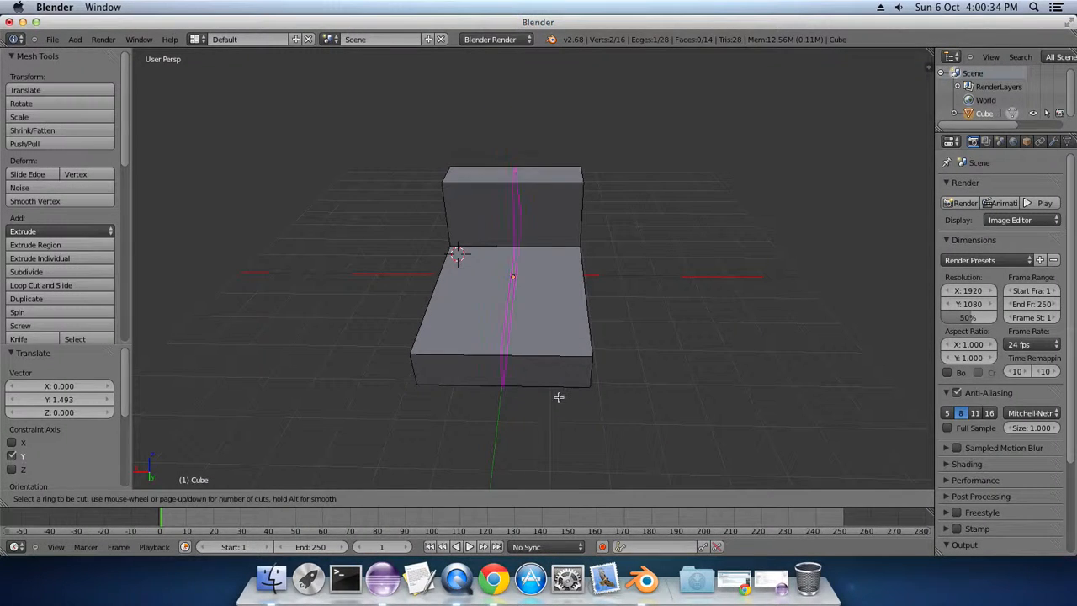
click(559, 387)
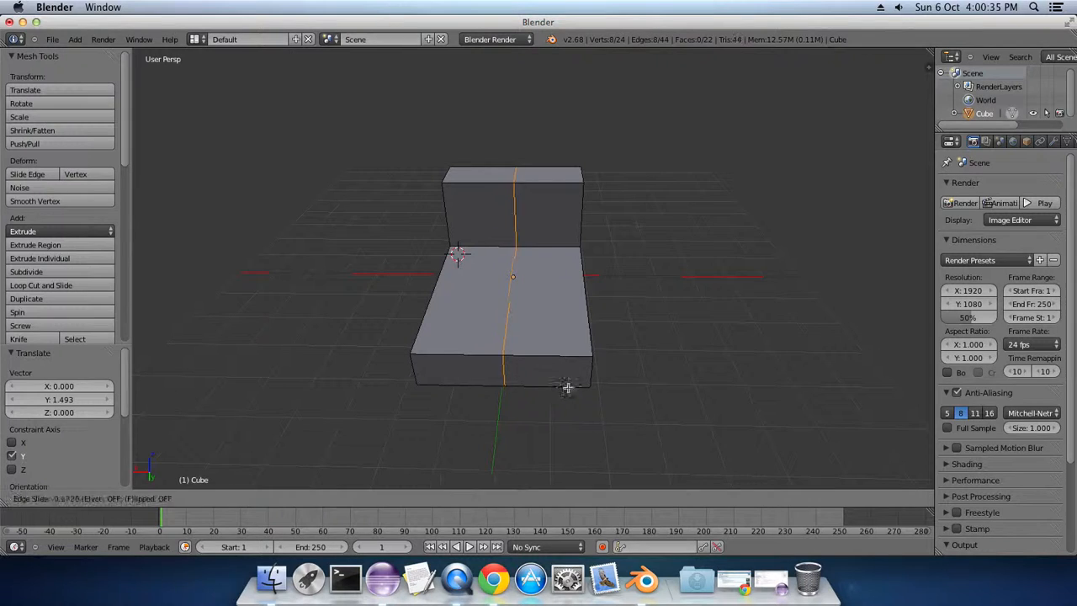
click(640, 393)
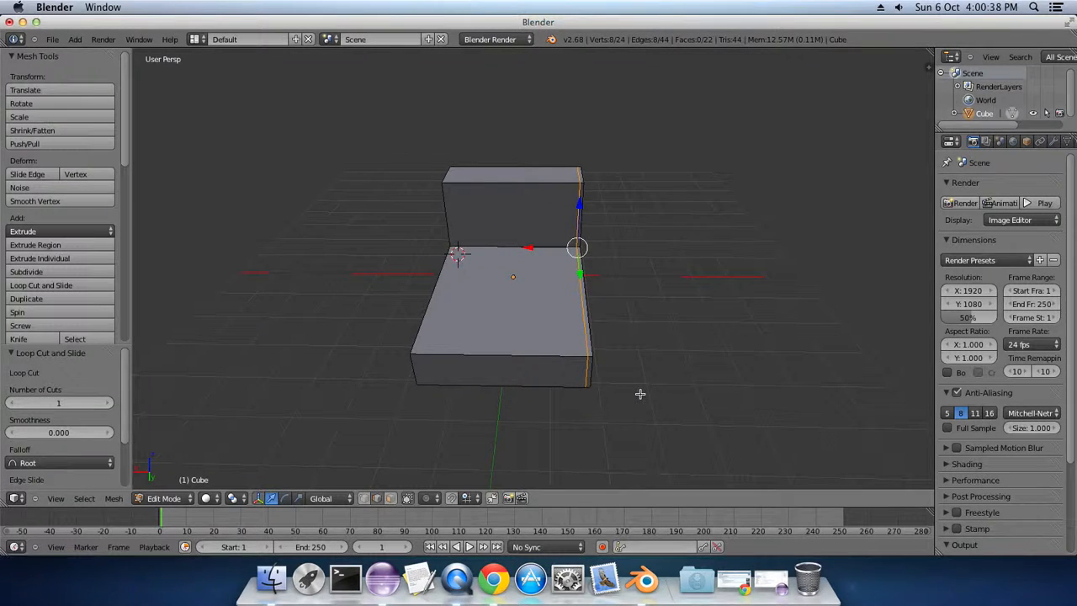
key(ctrl+r)
click(459, 381)
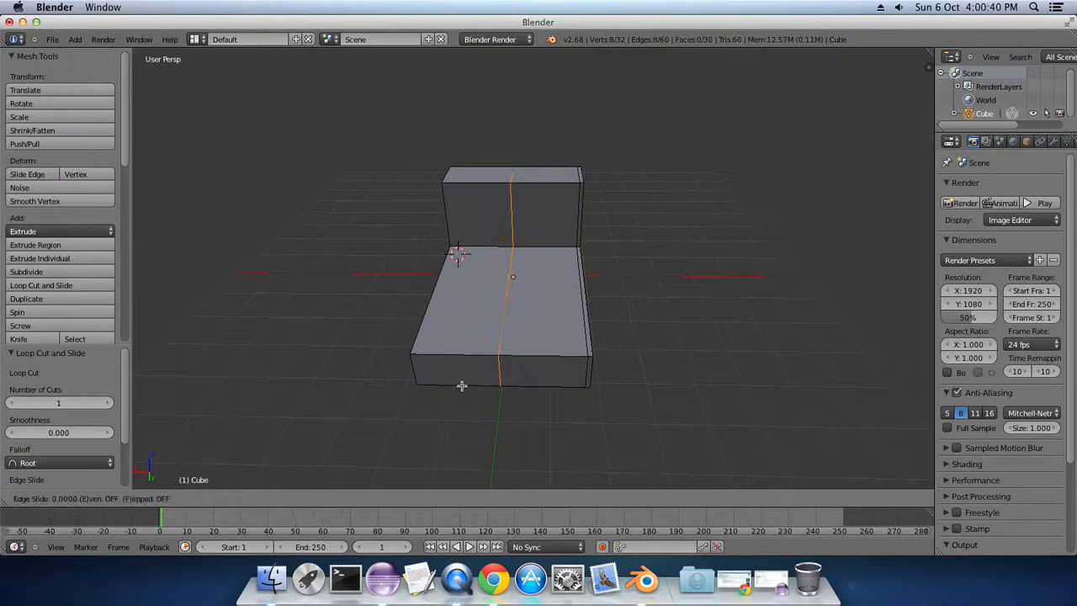
click(381, 382)
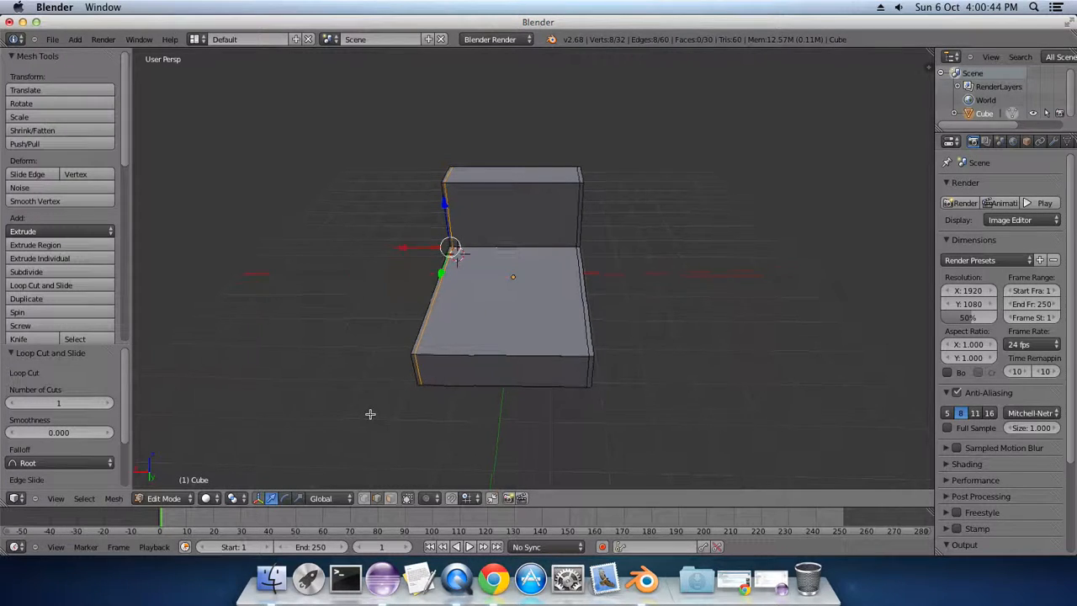
Add a loop cut across the low flat section and slide it close to the positive Y end.
middle_drag(371, 413, 511, 419)
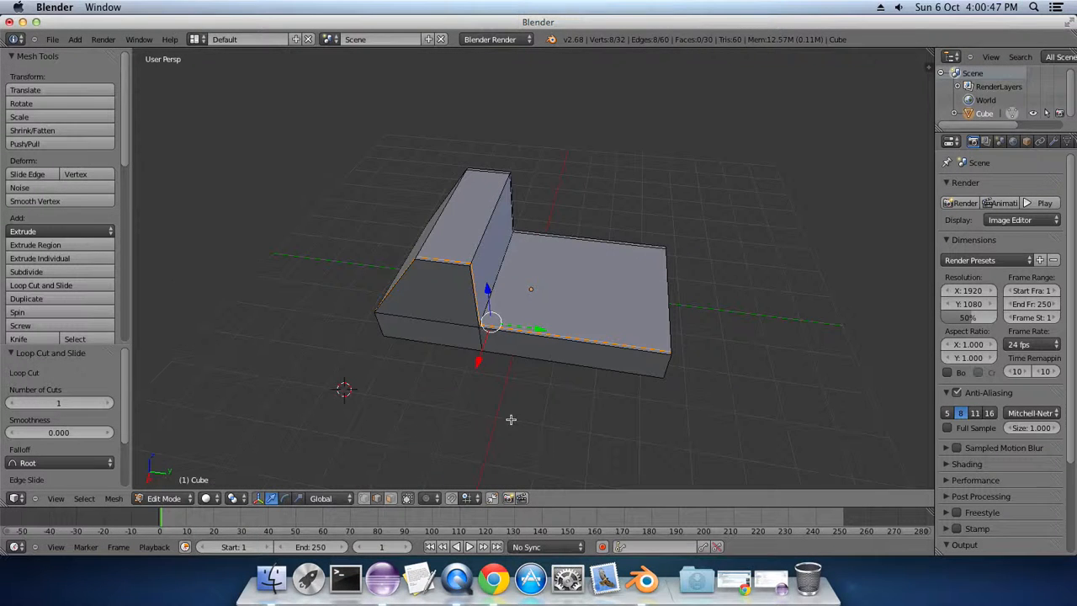
key(ctrl+r)
click(637, 346)
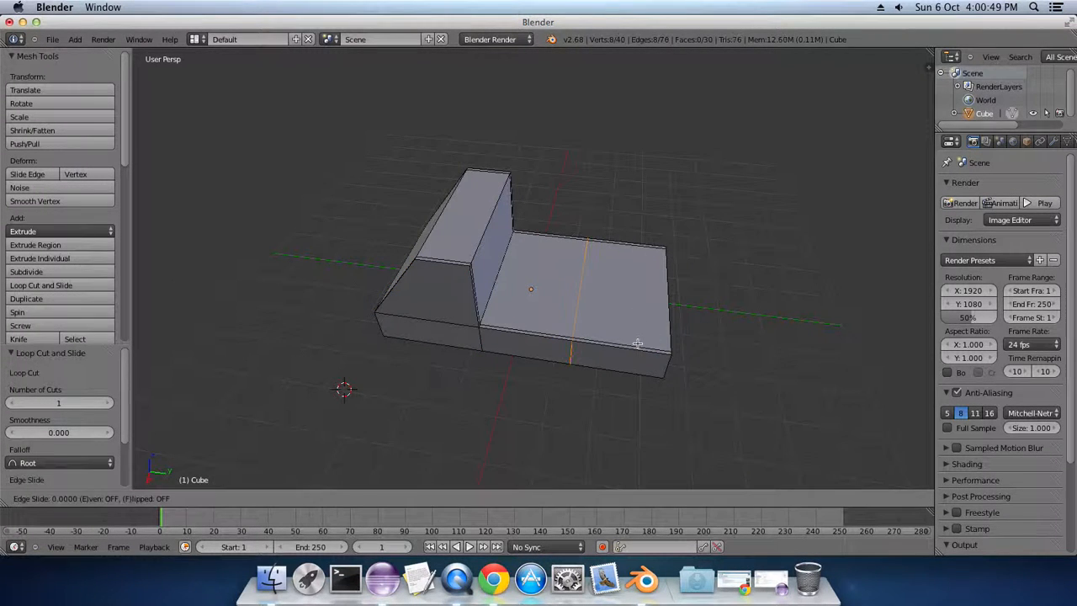
click(728, 348)
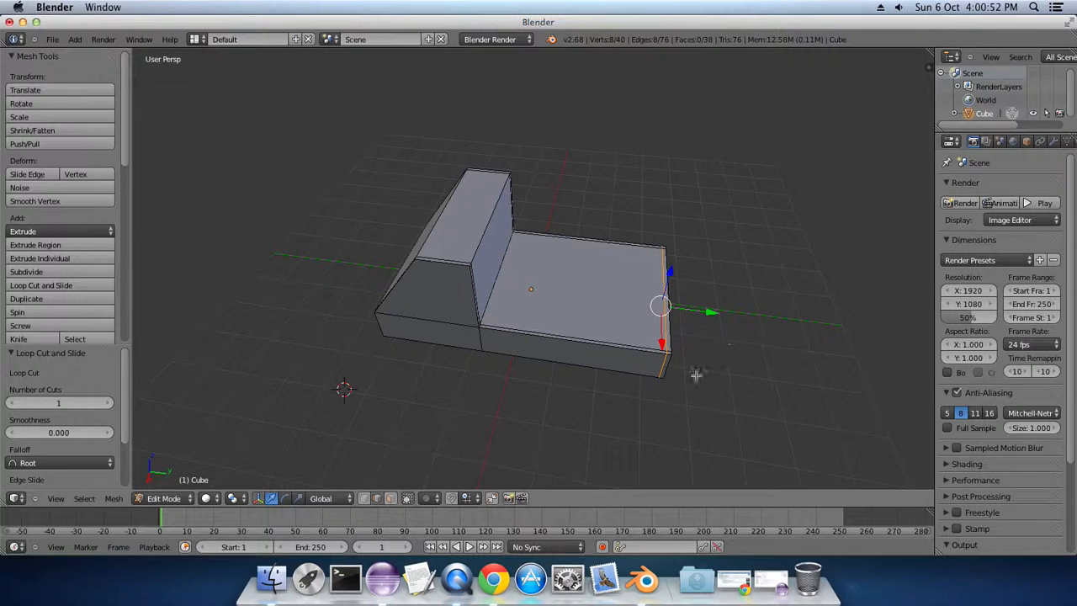
Extrude the five narrow border faces around the three open sides of the low section upward by about 0.55.
middle_drag(698, 373, 541, 387)
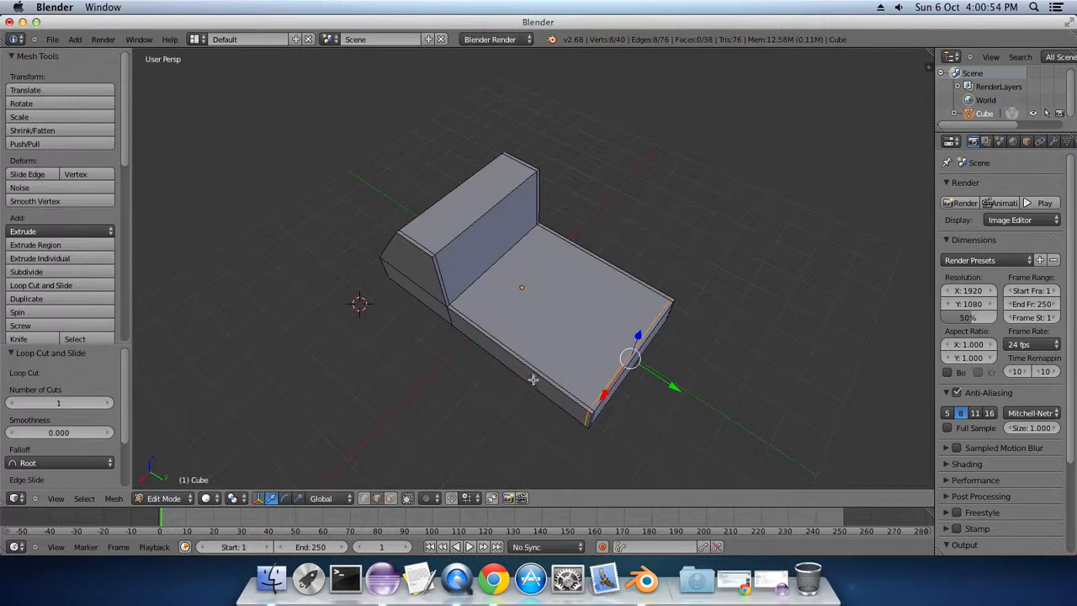
middle_drag(473, 406, 505, 383)
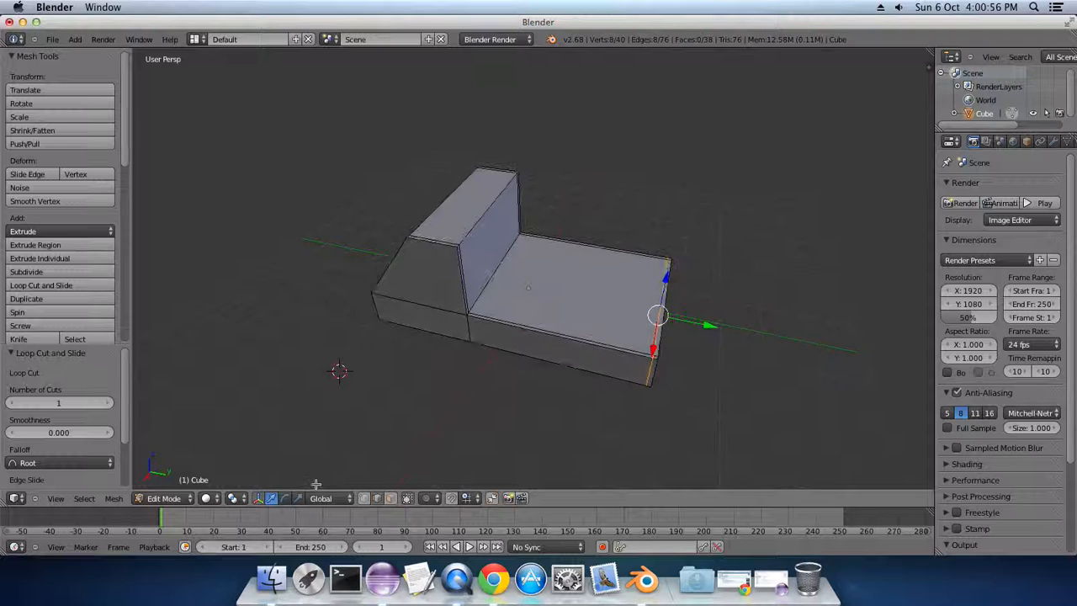
click(390, 498)
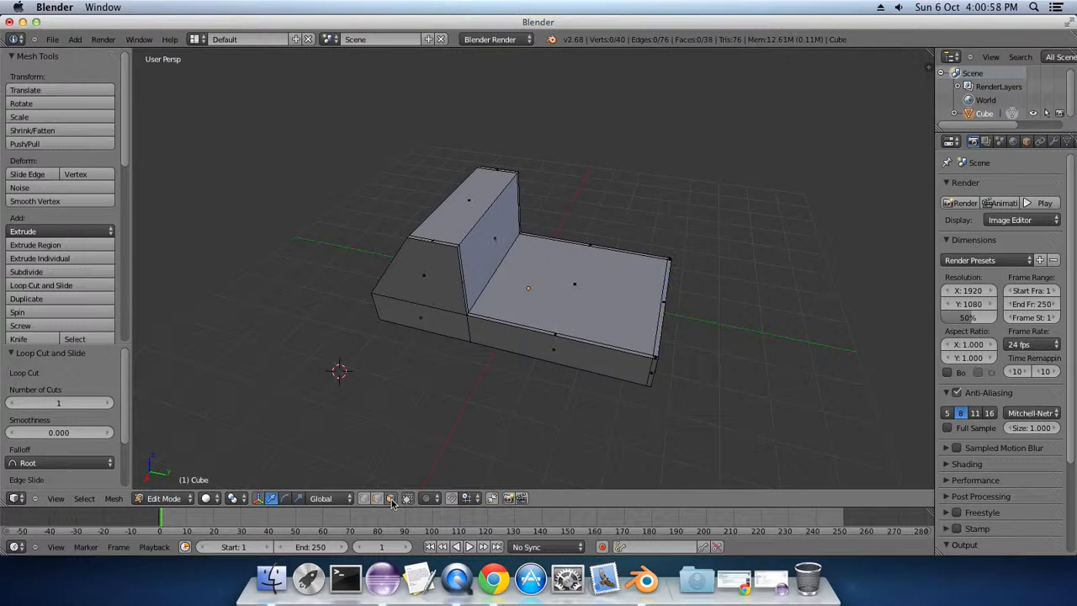
click(520, 328)
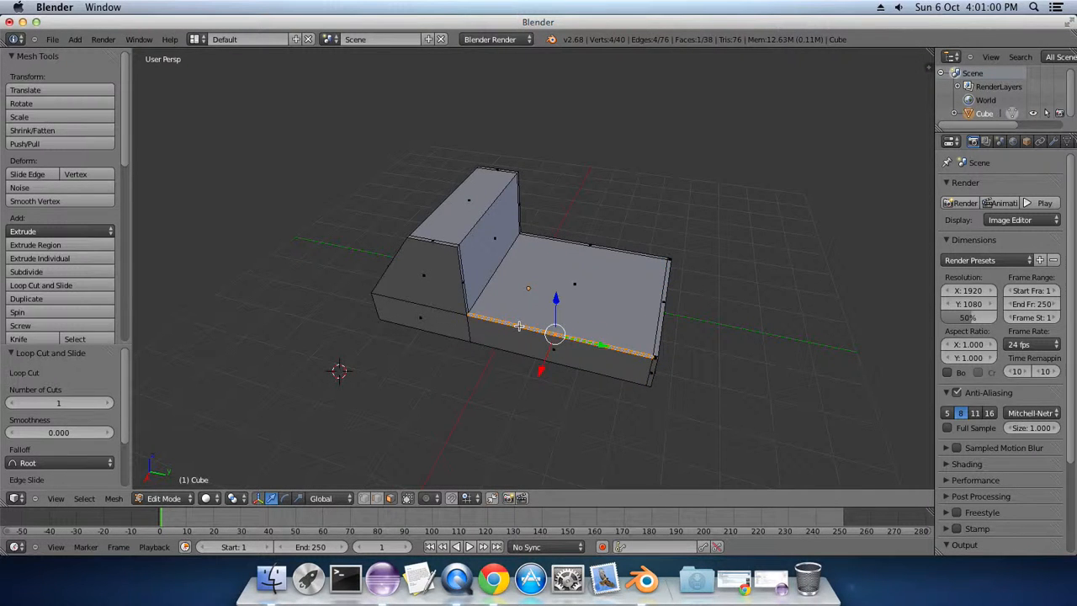
middle_drag(594, 395, 525, 410)
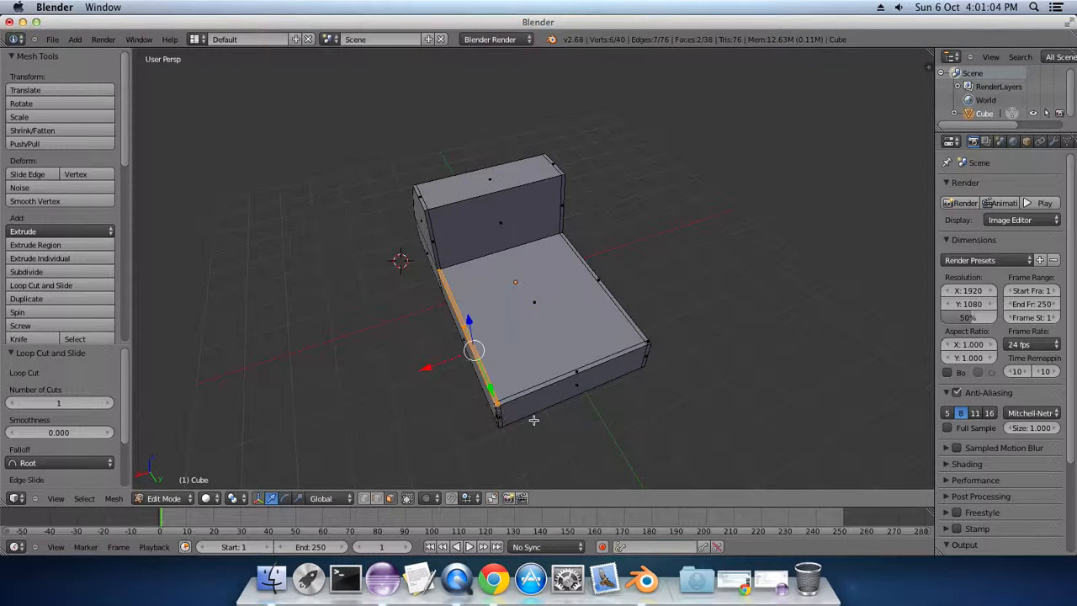
shift+right_click(536, 388)
middle_drag(642, 396, 547, 394)
shift+right_click(514, 390)
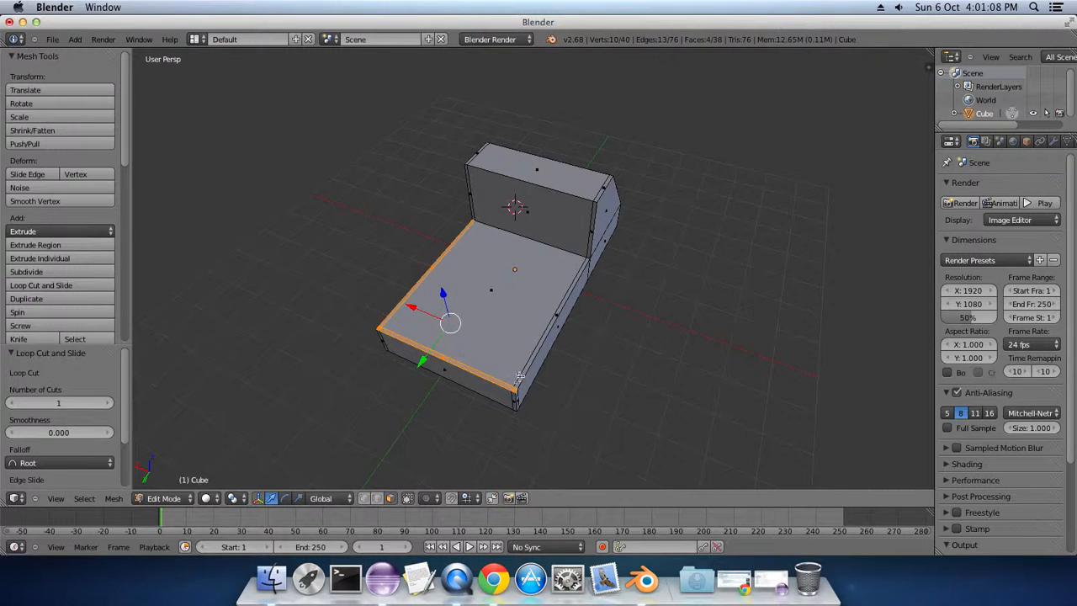
shift+right_click(523, 374)
shift+right_click(519, 364)
shift+right_click(527, 367)
middle_drag(502, 438, 543, 383)
key(e)
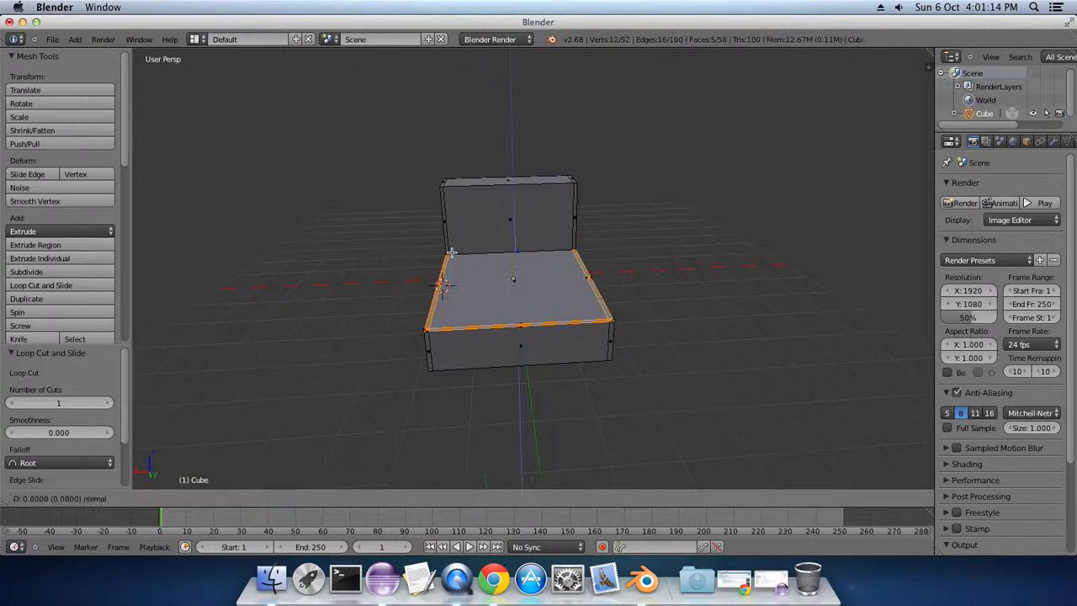
click(452, 229)
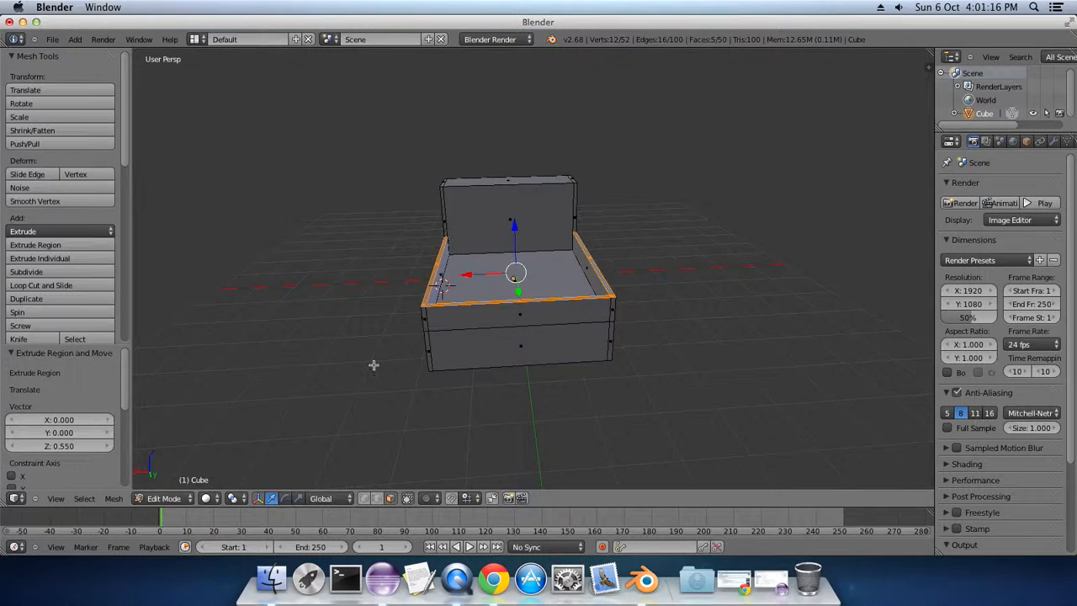
Lower the large floor face inside the raised rim by about 0.376 along Z.
middle_drag(373, 365, 495, 418)
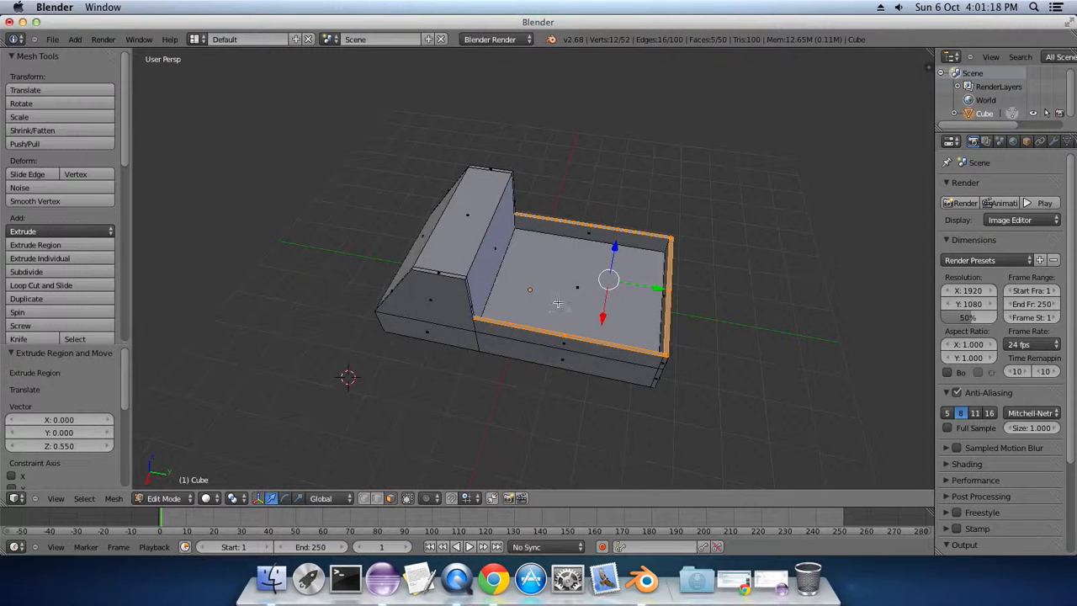
click(559, 298)
right_click(545, 274)
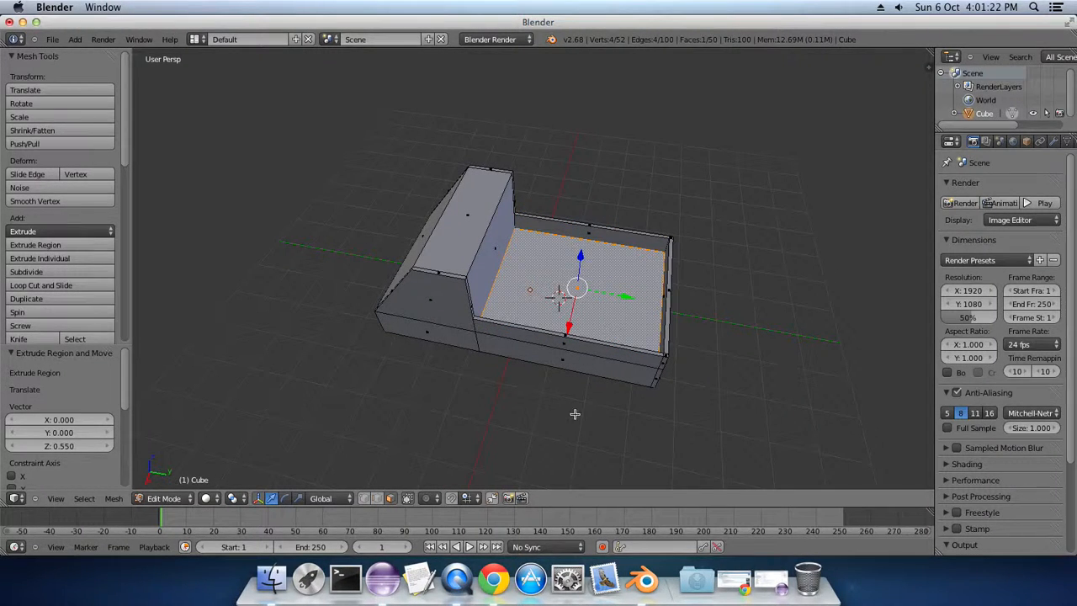
middle_drag(575, 414, 571, 375)
drag(578, 230, 579, 244)
Add two horizontal loop cuts around the cab, sliding one close to the sloped face's upper edge and one about 0.936 toward its lower edge.
middle_drag(718, 398, 508, 435)
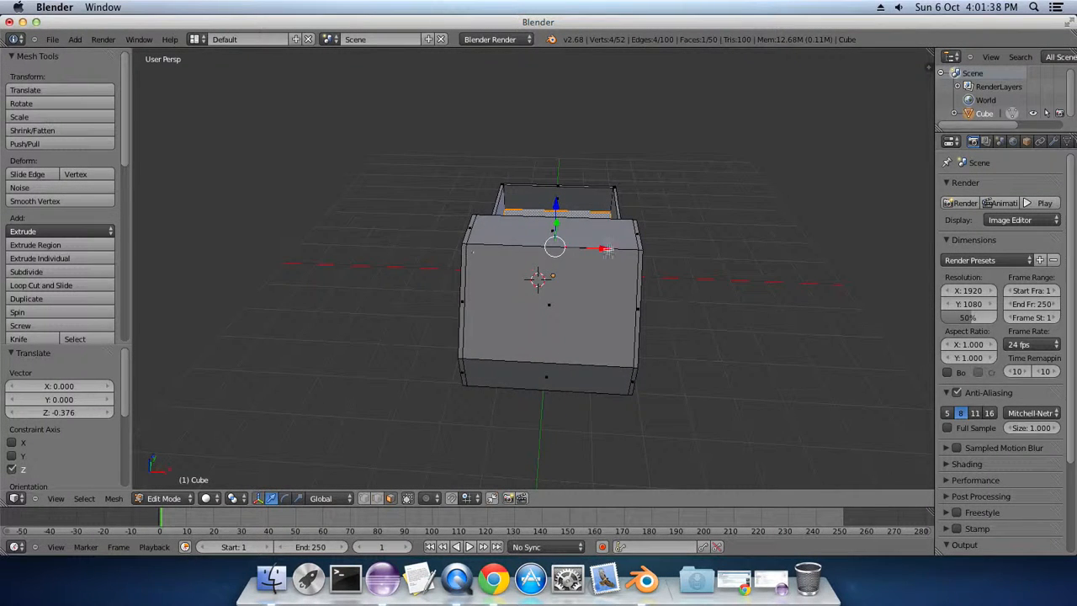
mouse_move(217, 434)
middle_down()
mouse_move(244, 423)
mouse_move(217, 413)
middle_up()
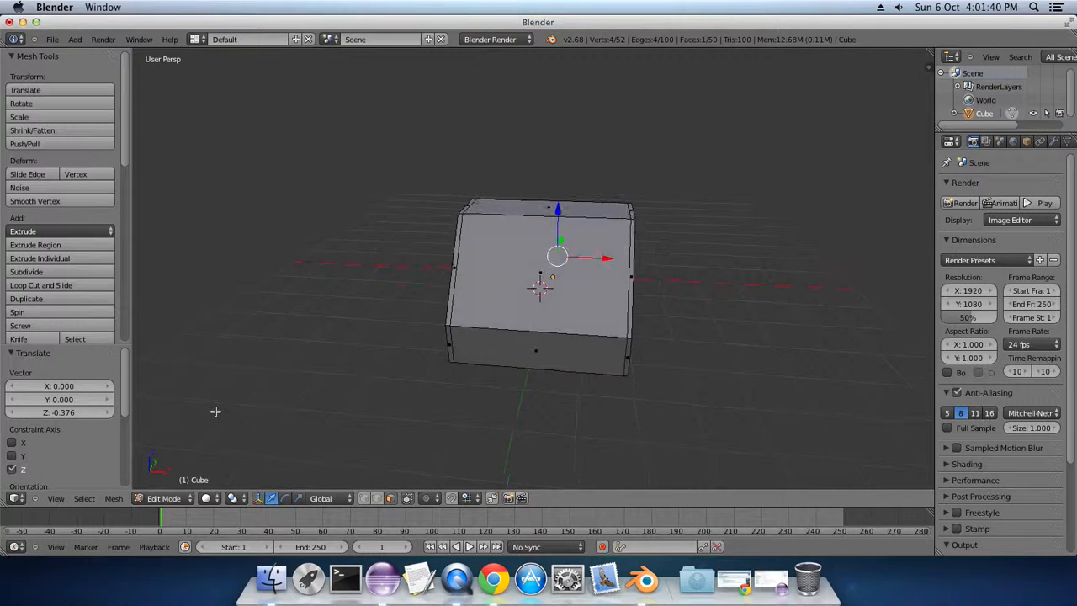
key(ctrl+r)
click(476, 281)
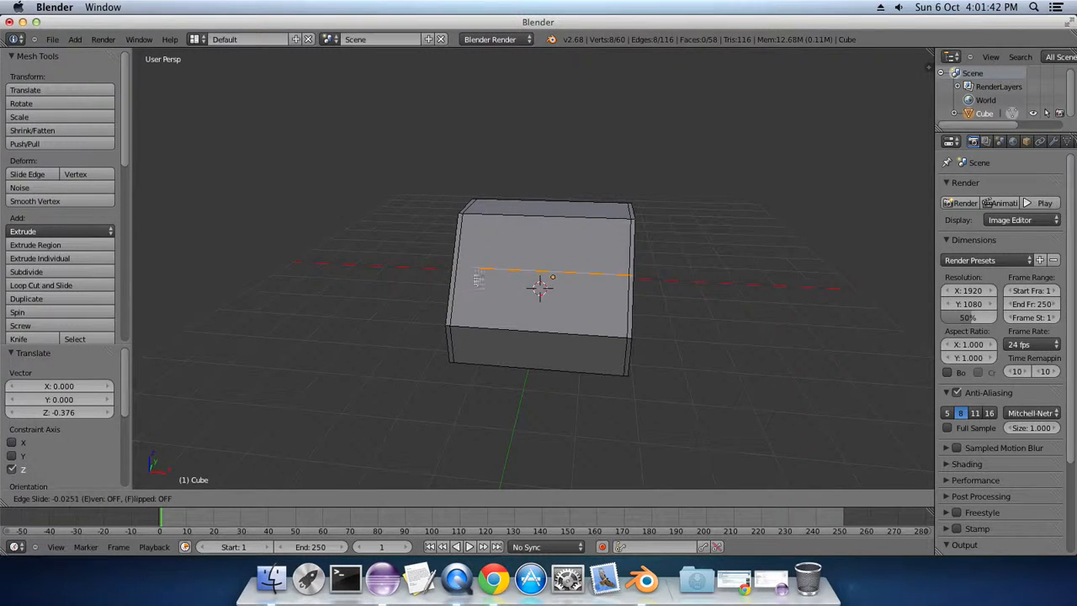
click(489, 243)
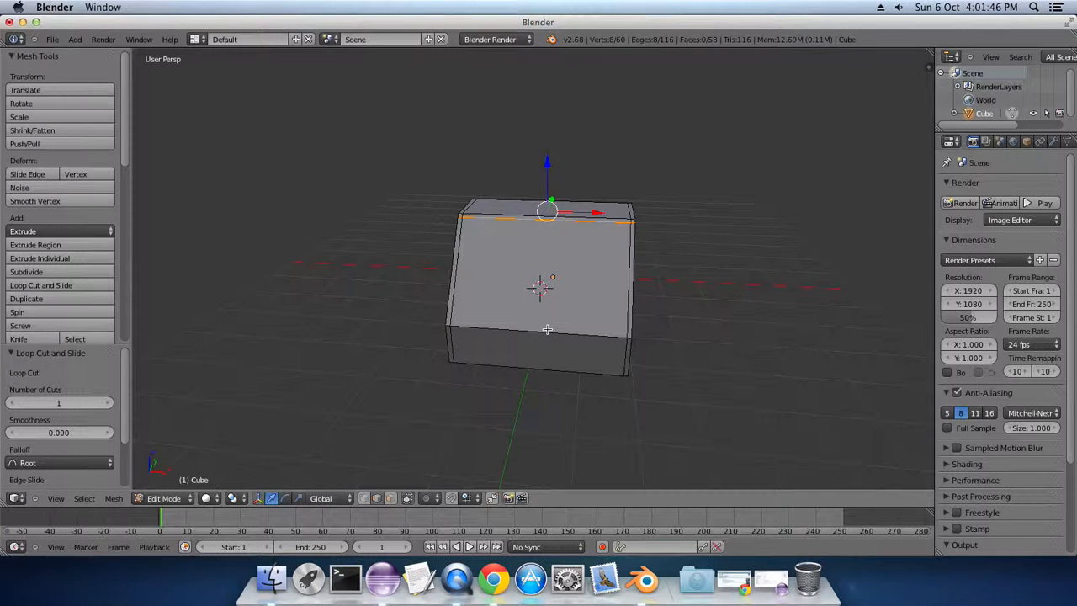
key(ctrl+r)
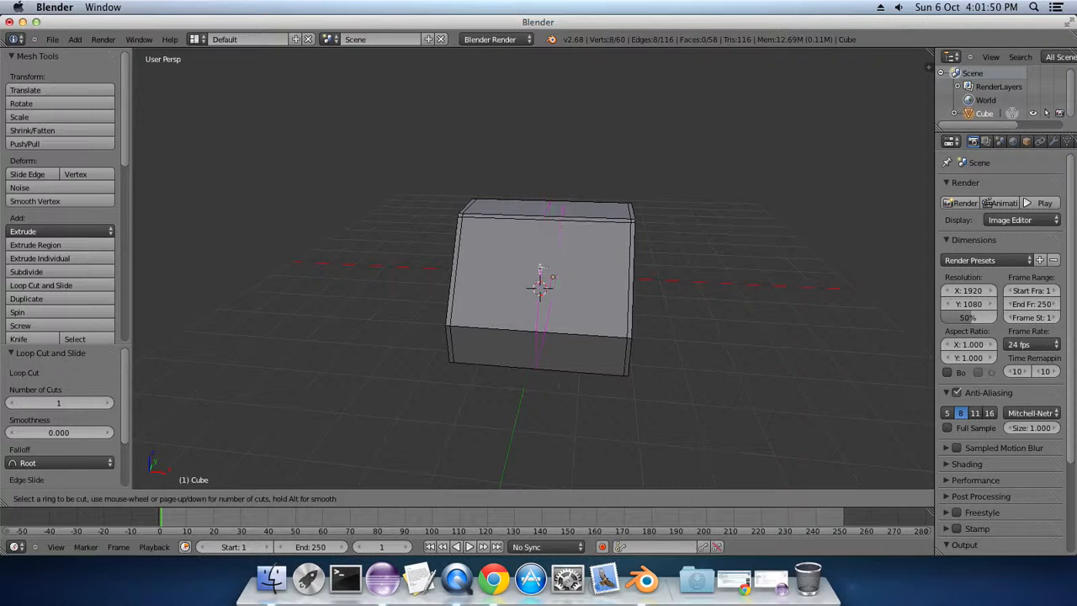
click(539, 282)
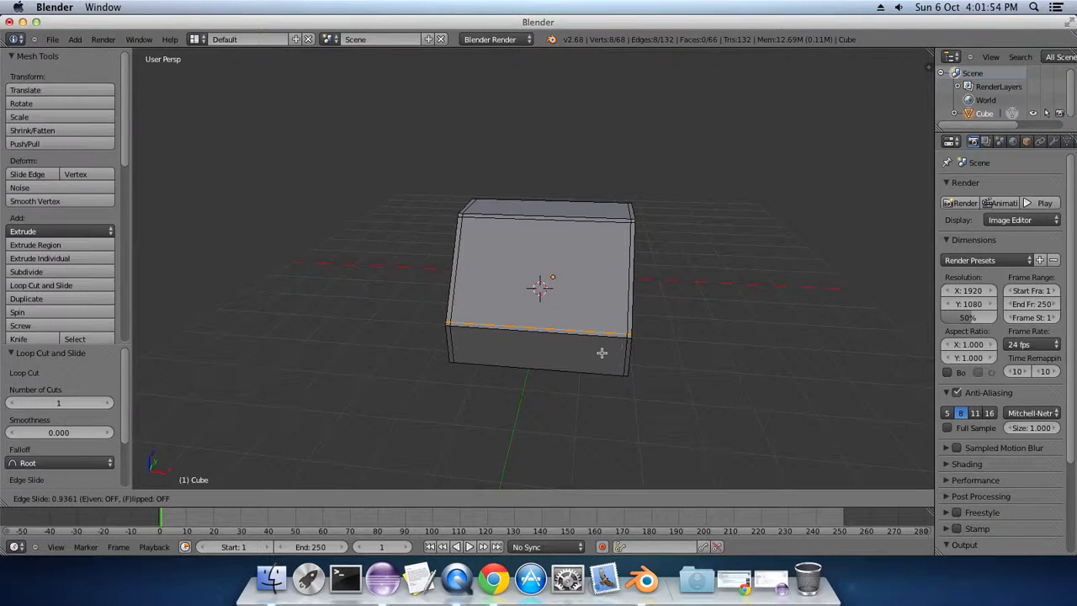
click(602, 353)
Add a vertical loop cut around the cab and slide it close to the wall facing the bed.
middle_drag(581, 385, 627, 351)
key(ctrl+r)
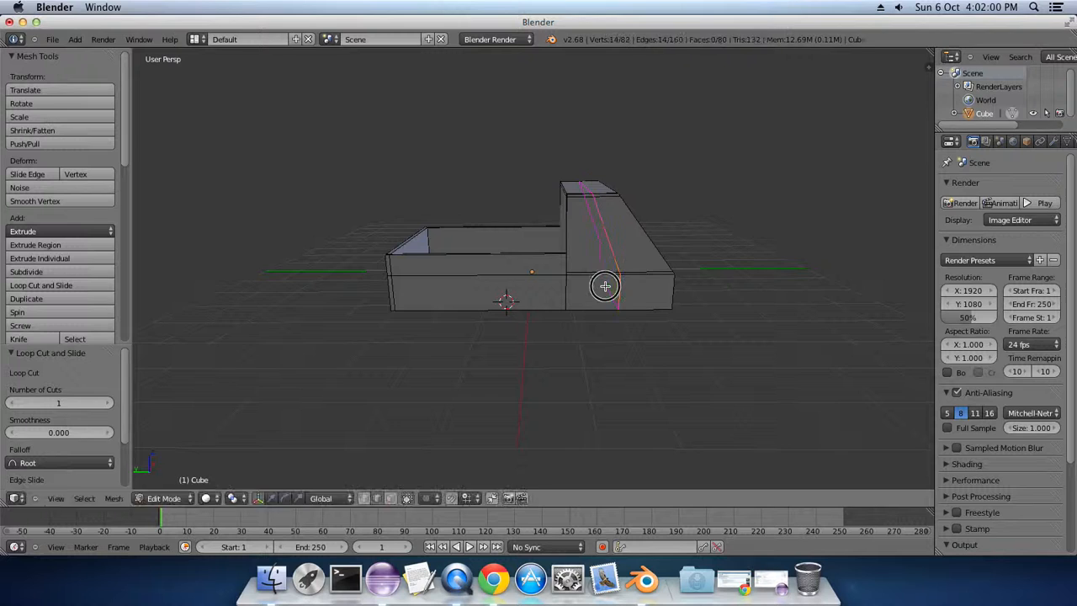
click(606, 286)
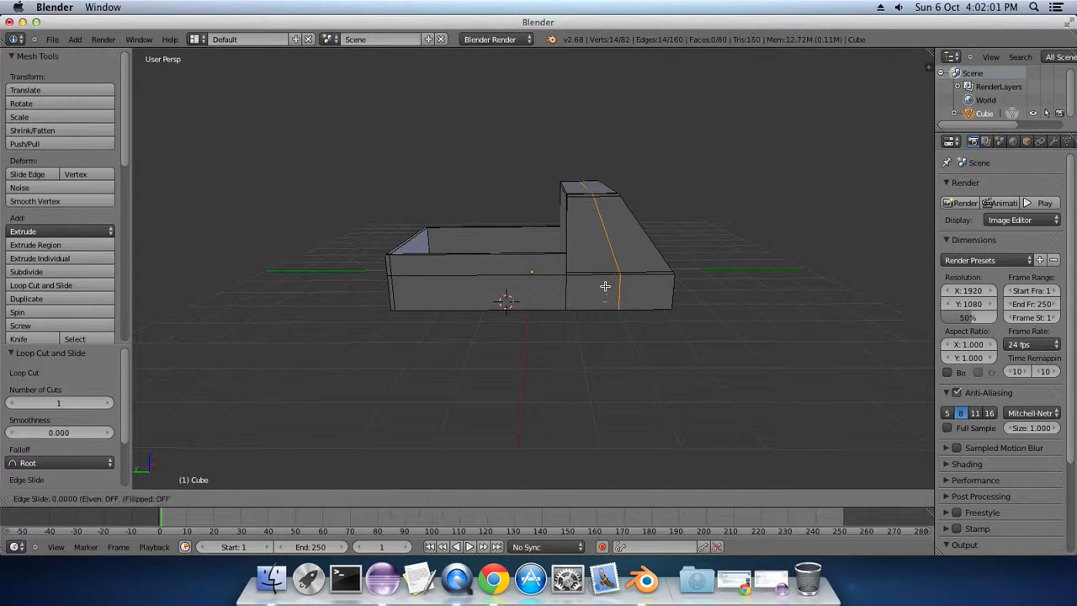
click(554, 289)
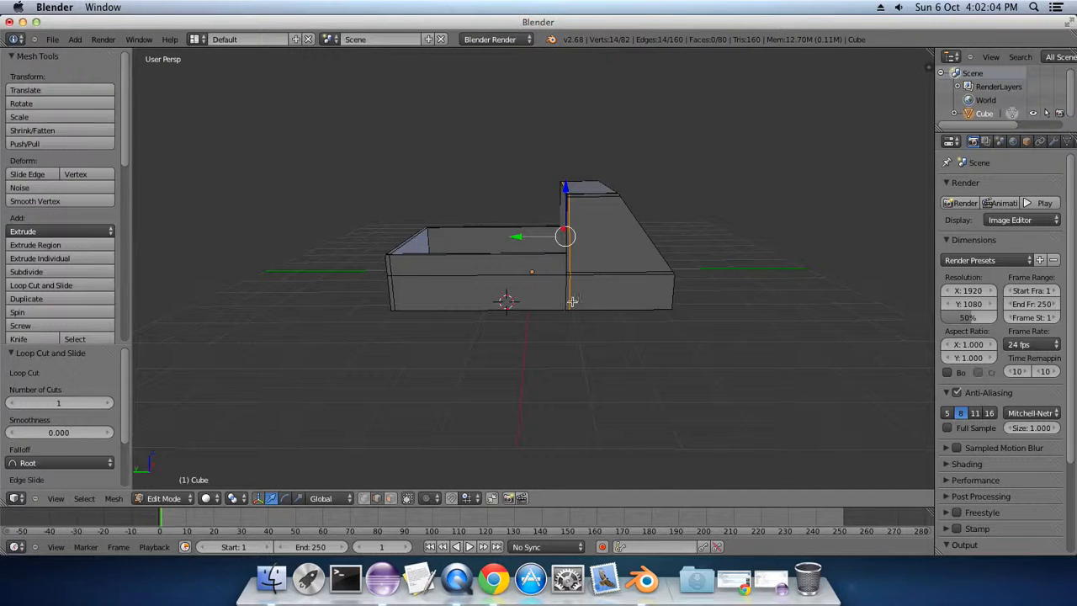
Add a loop cut around the cab and slide it close to the sloped front face.
key(ctrl+r)
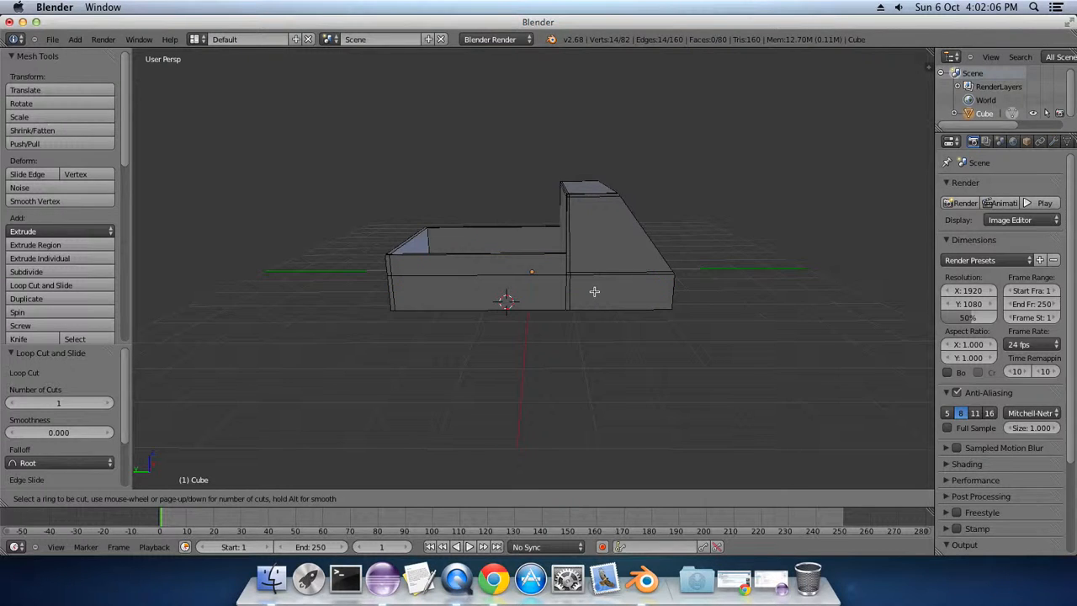
click(585, 260)
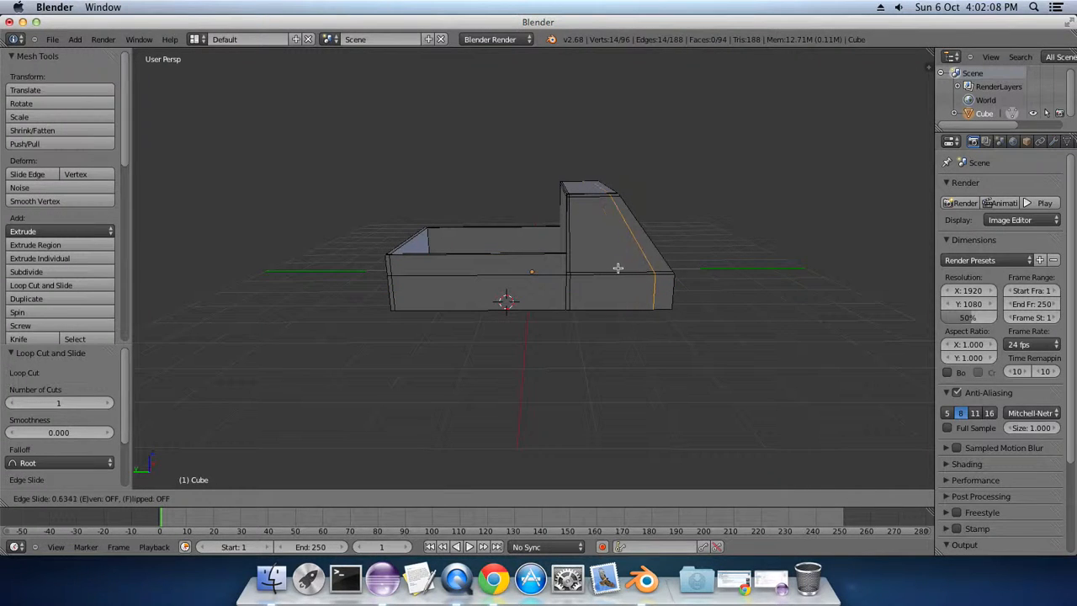
click(630, 272)
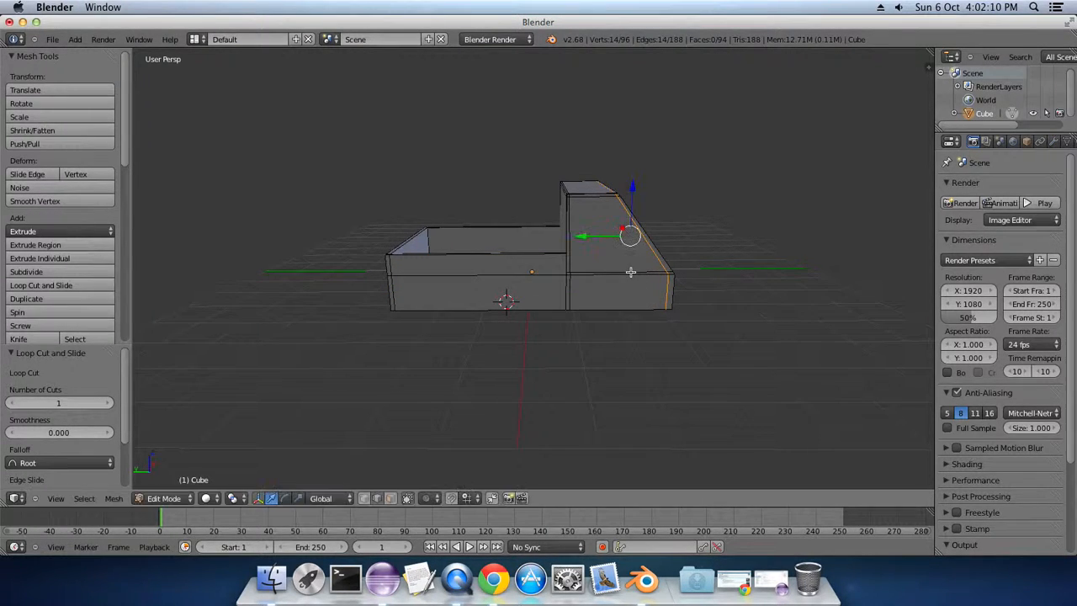
Switch to face selection and select the large cab wall facing the bed.
middle_drag(661, 395, 499, 462)
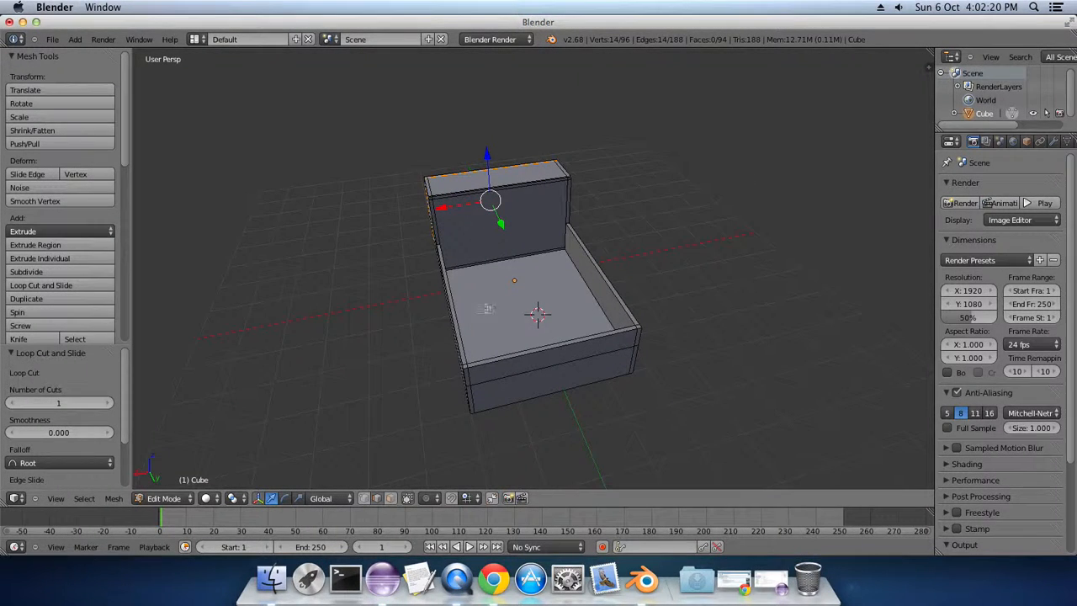
click(390, 498)
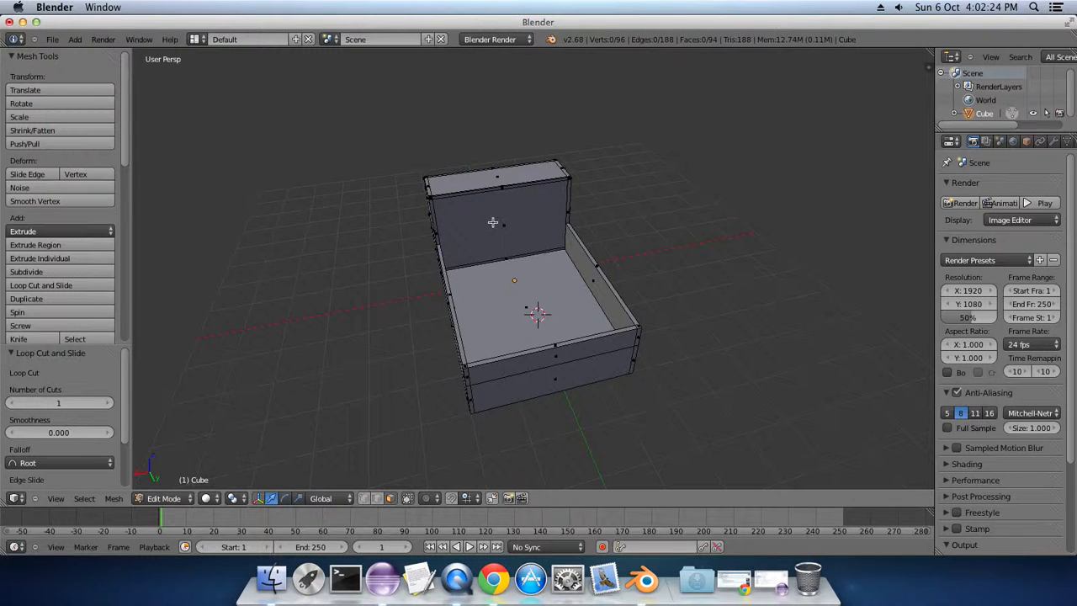
right_click(466, 229)
middle_drag(363, 307, 415, 324)
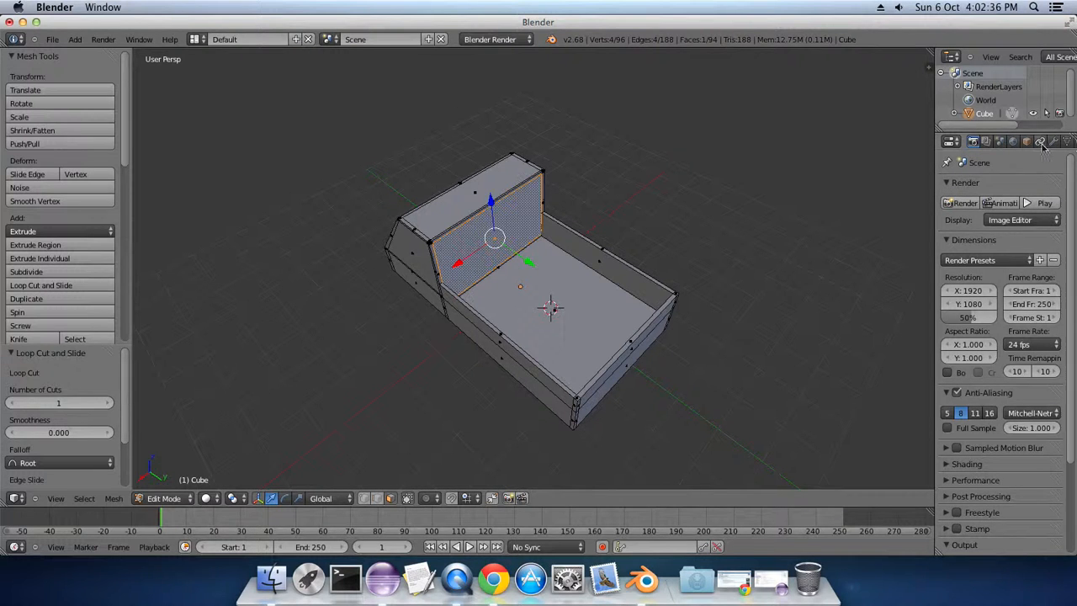
Create a new material for the truck and name it Body.
middle_drag(1035, 142, 941, 142)
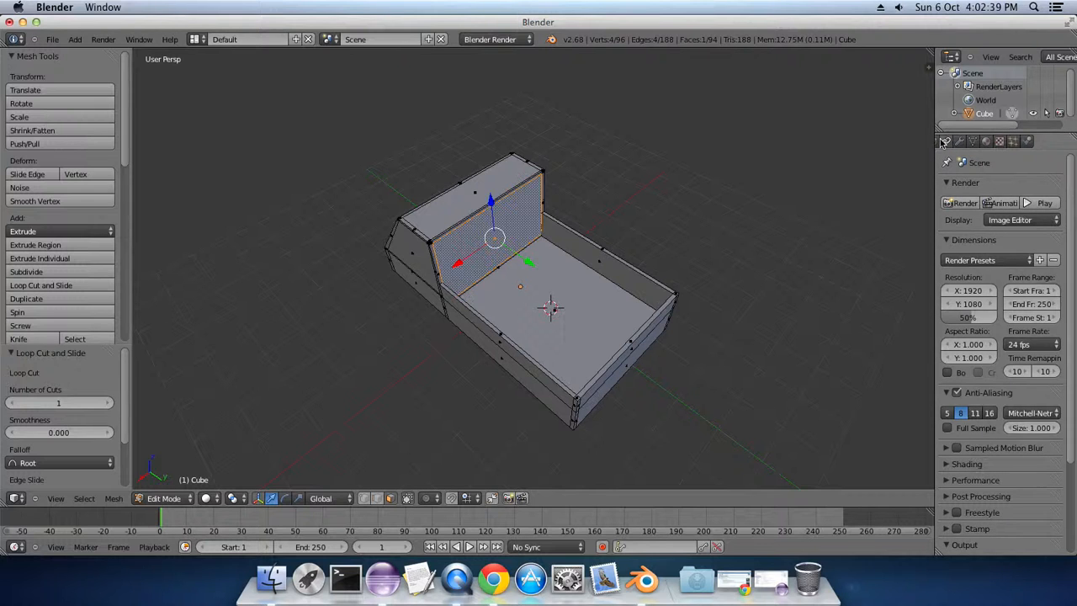
click(999, 143)
click(987, 143)
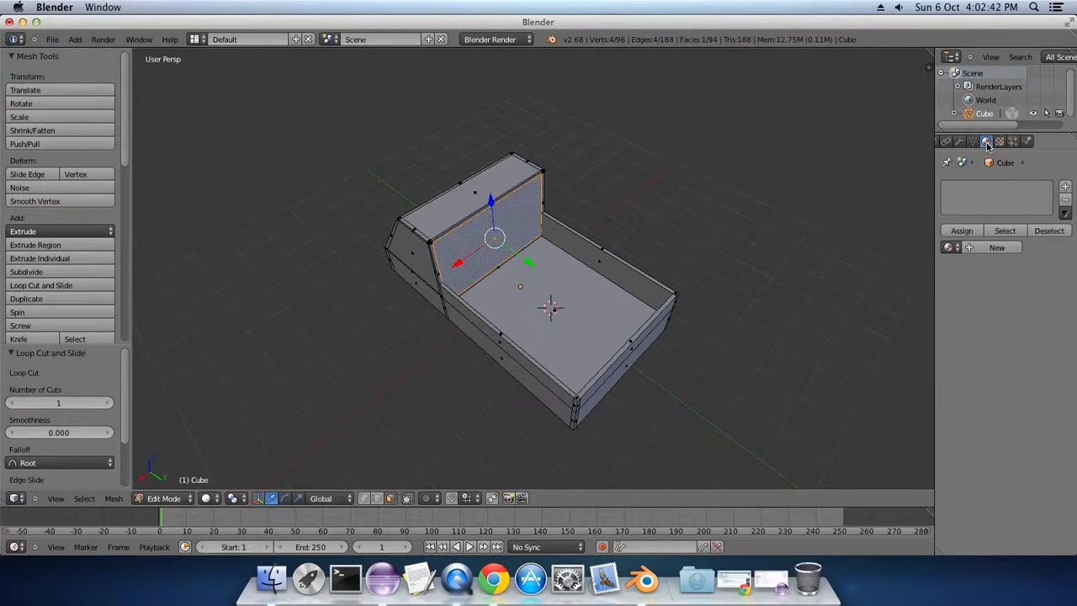
middle_drag(648, 340, 639, 314)
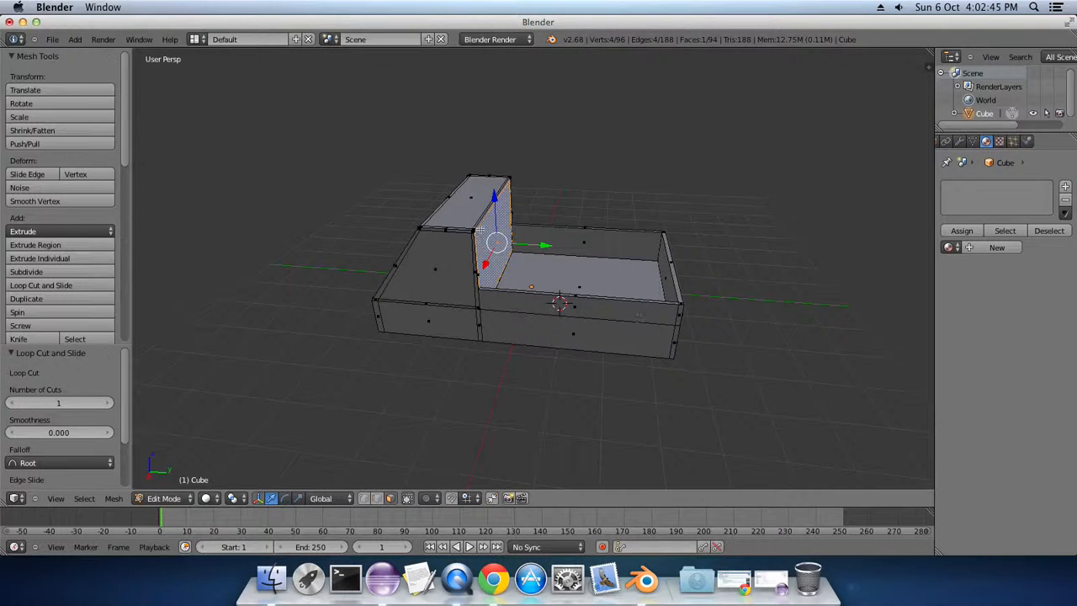
click(994, 248)
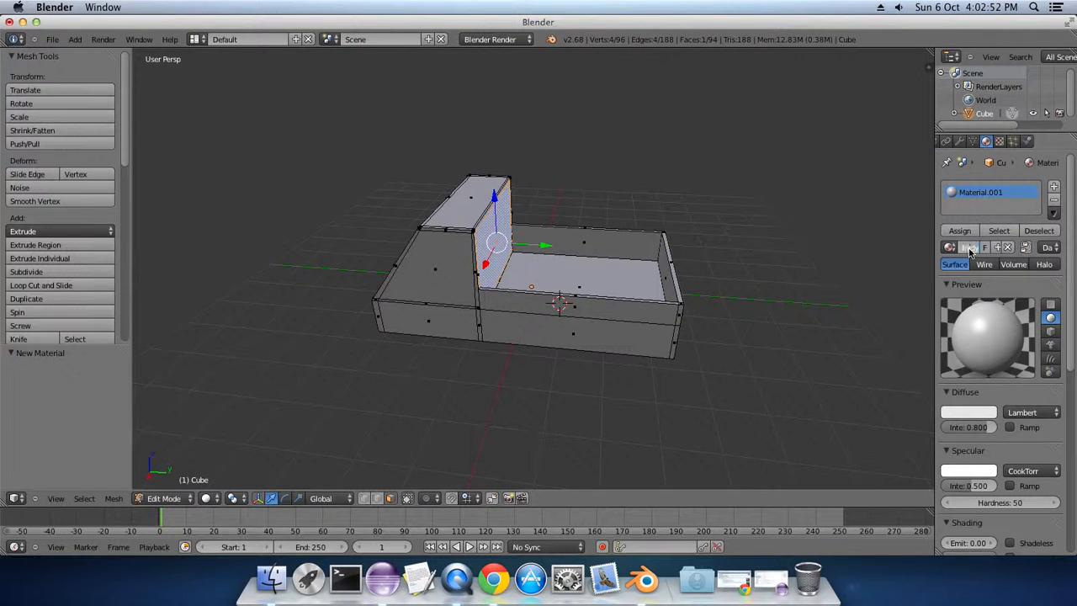
text(Body)
key(Return)
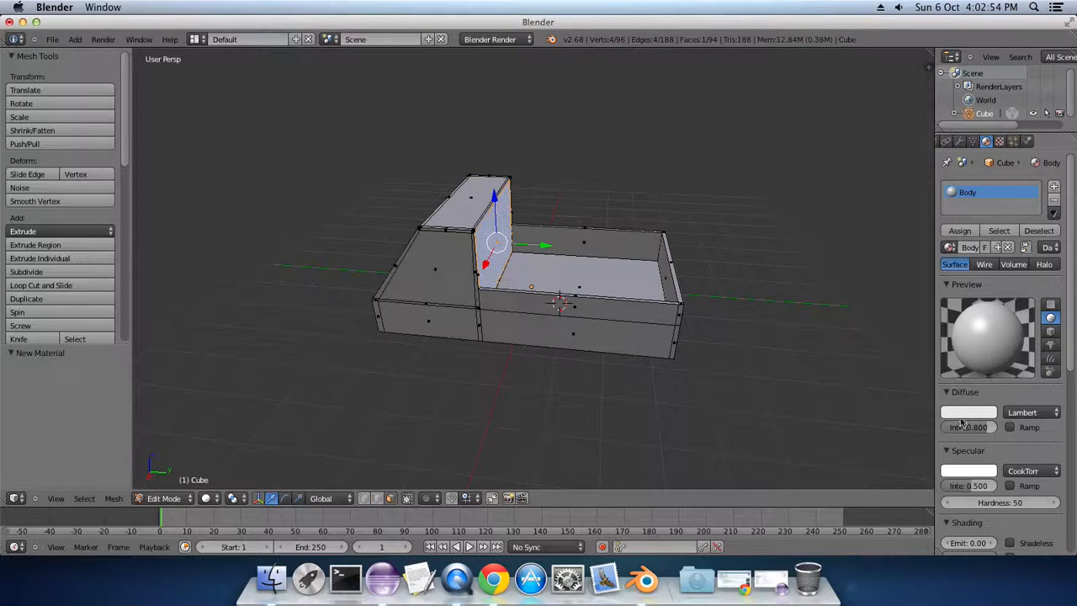
Add a second material named Glass and set its diffuse color to blue (R 0.000, G 0.092, B 0.800).
mouse_move(849, 368)
middle_down()
mouse_move(889, 375)
mouse_move(857, 385)
middle_up()
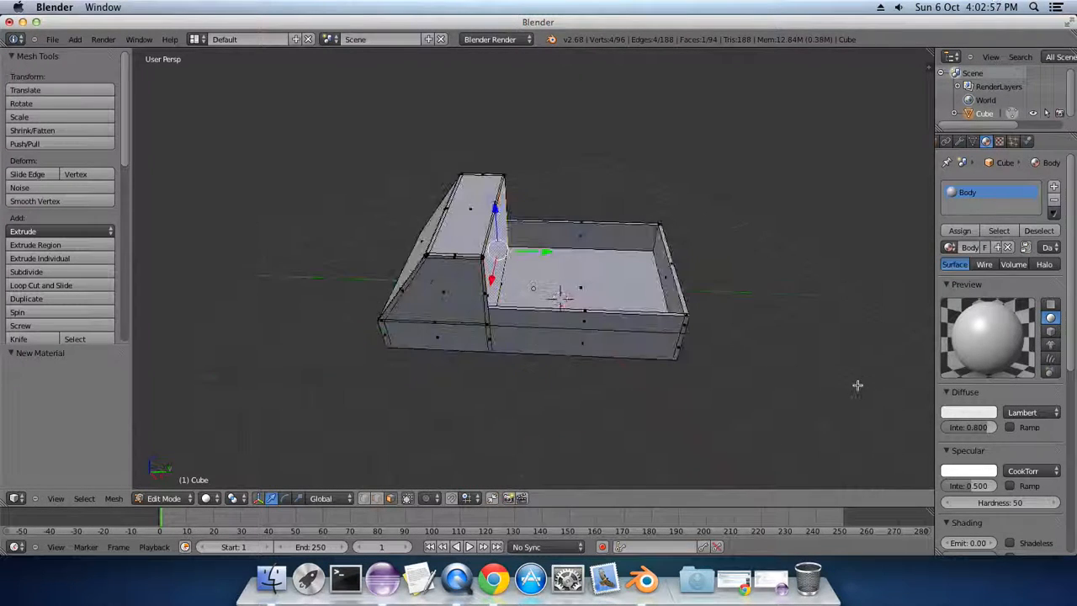
click(1055, 186)
click(969, 249)
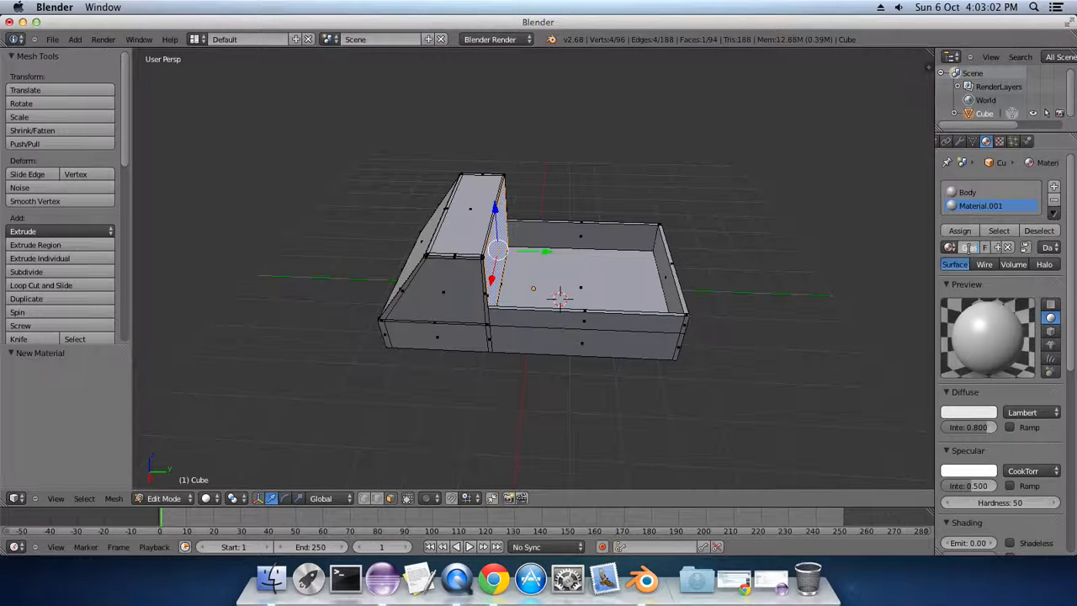
key(Return)
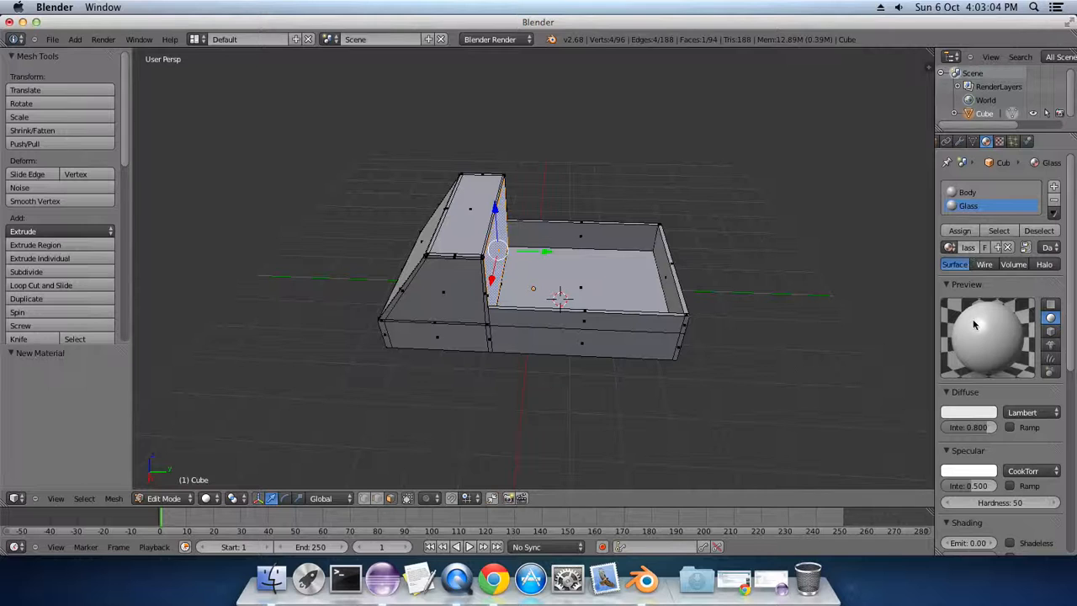
click(975, 412)
mouse_move(933, 291)
mouse_down()
mouse_move(931, 277)
mouse_move(969, 251)
mouse_up()
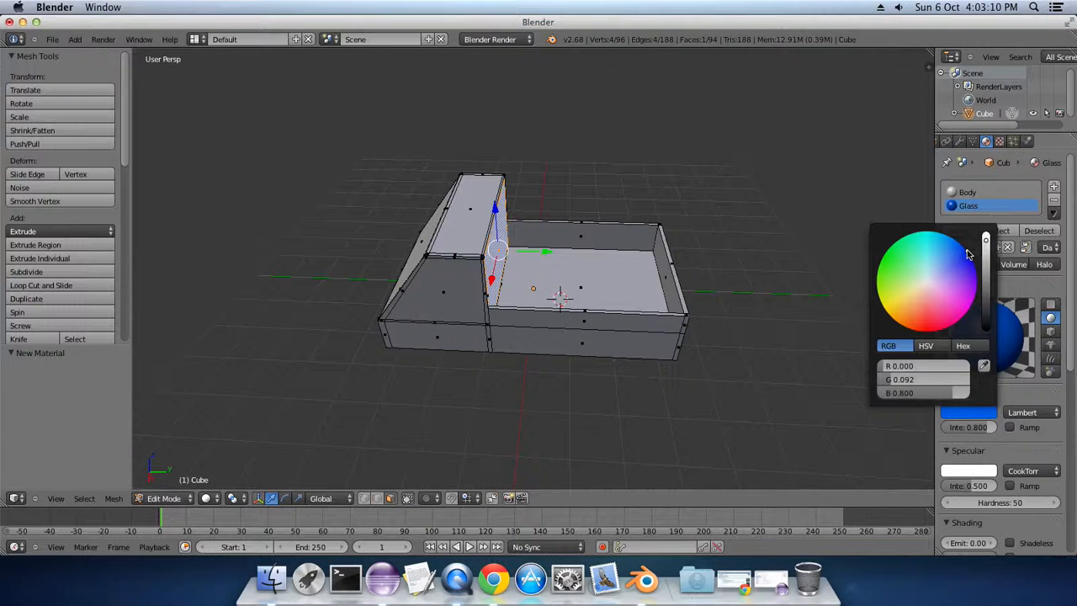
click(1016, 283)
click(1012, 286)
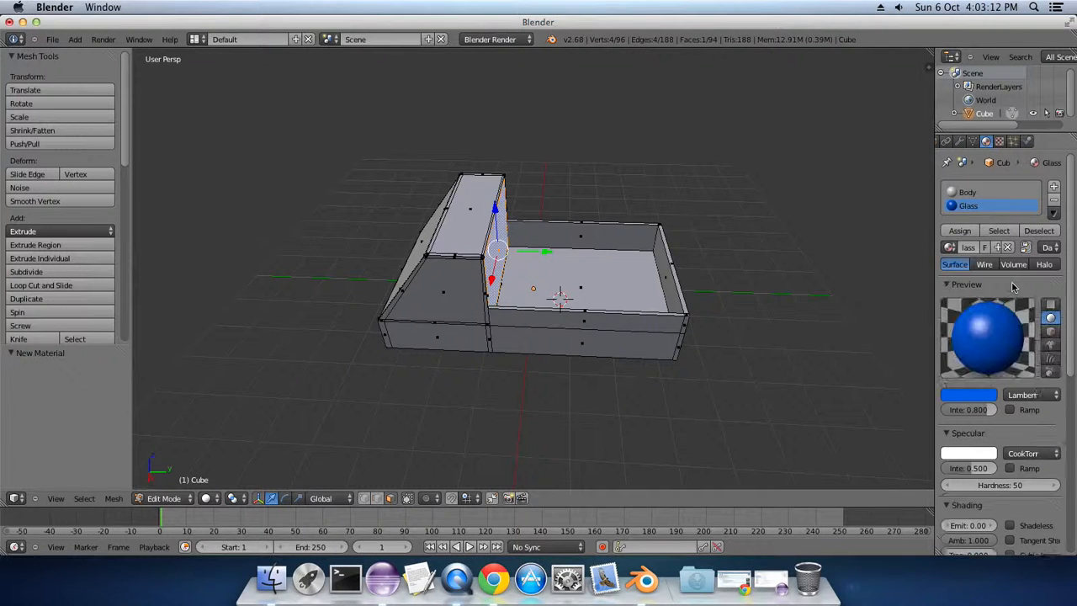
Add the sloped windshield face and both cab side faces to the selected rear wall, and assign Glass to all four.
middle_drag(741, 393, 709, 421)
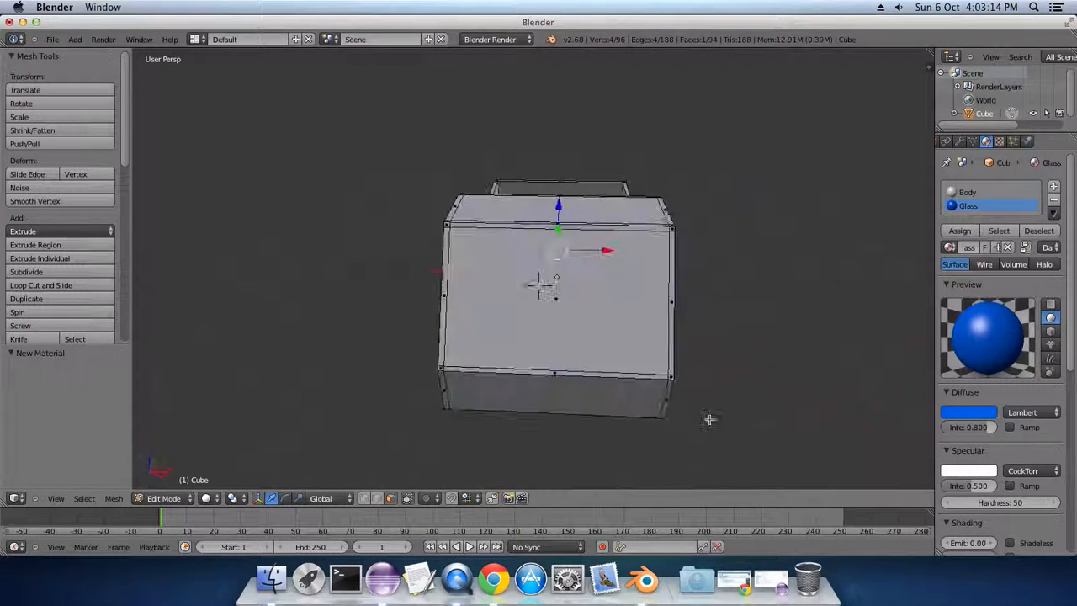
shift+right_click(602, 332)
middle_drag(494, 415, 574, 350)
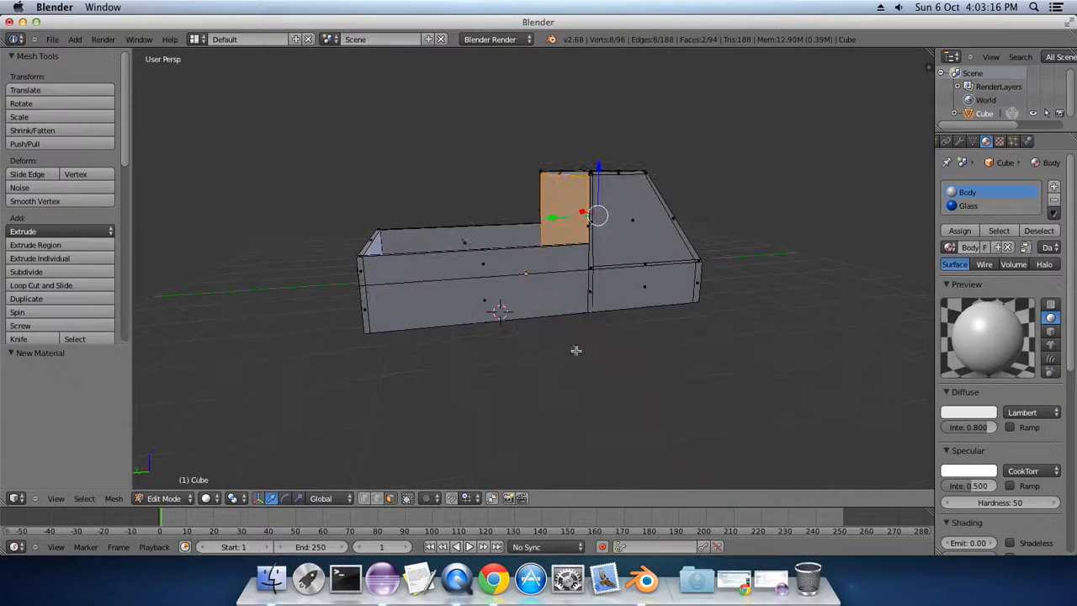
shift+right_click(602, 261)
middle_drag(454, 471, 545, 435)
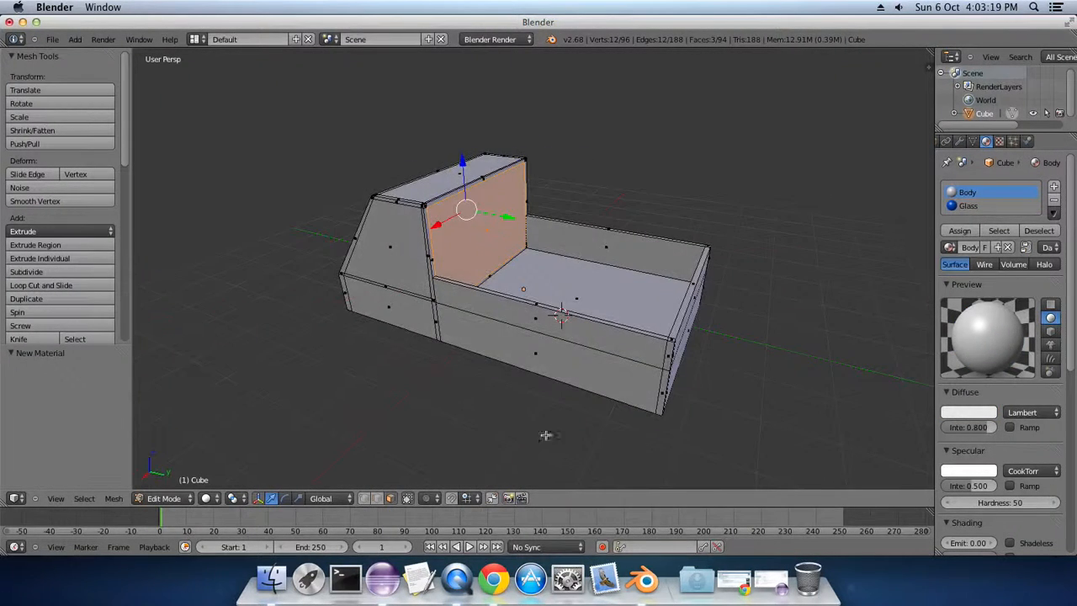
shift+right_click(393, 268)
middle_drag(294, 403, 393, 426)
click(968, 205)
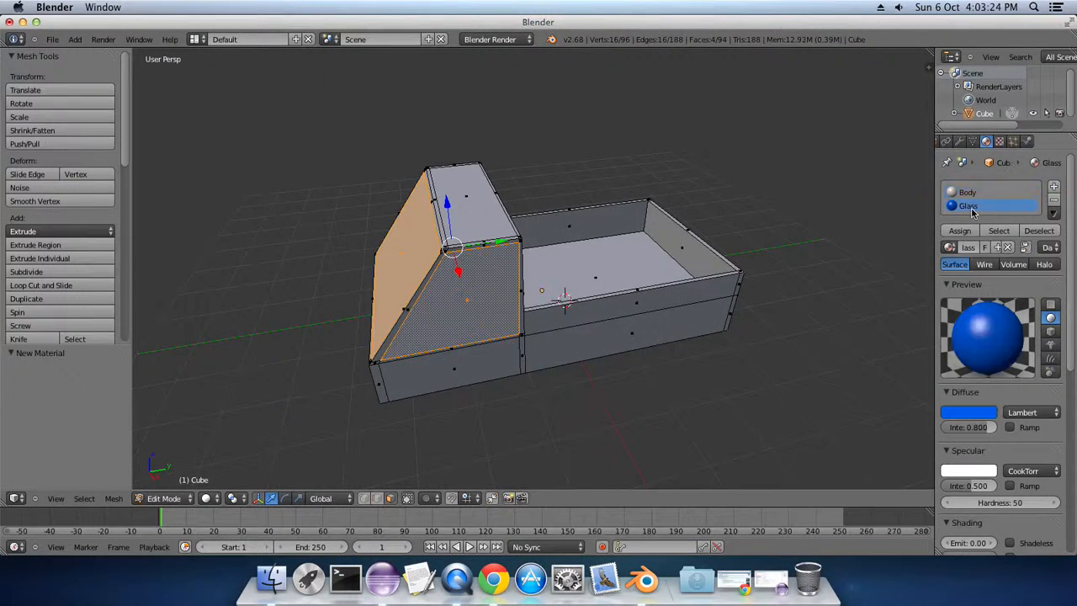
click(962, 231)
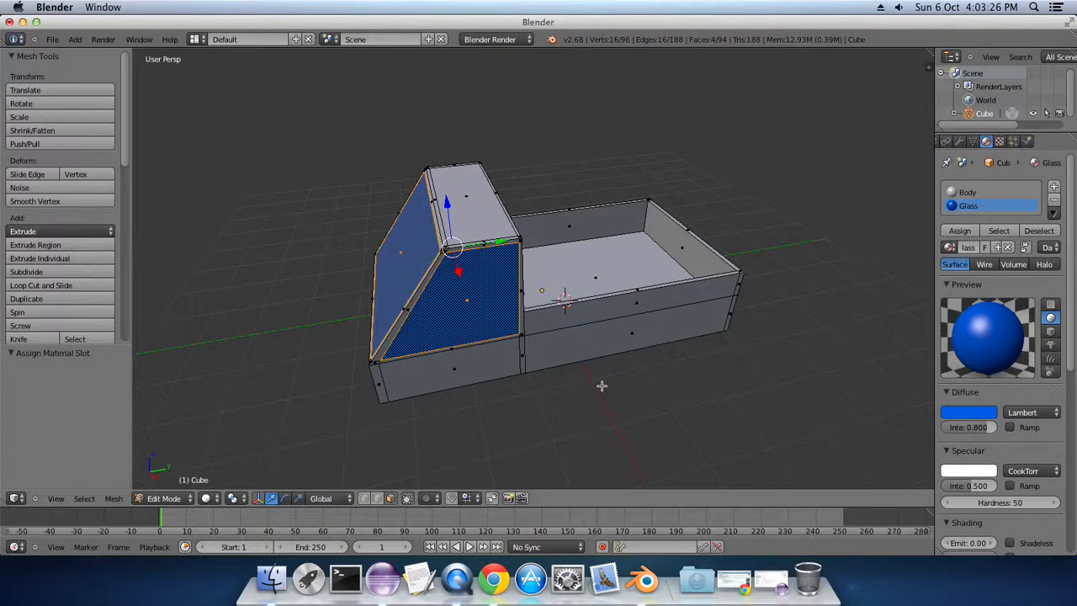
Select the bed's floor face and add a third material named Carrier.
middle_drag(458, 401, 465, 340)
right_click(470, 351)
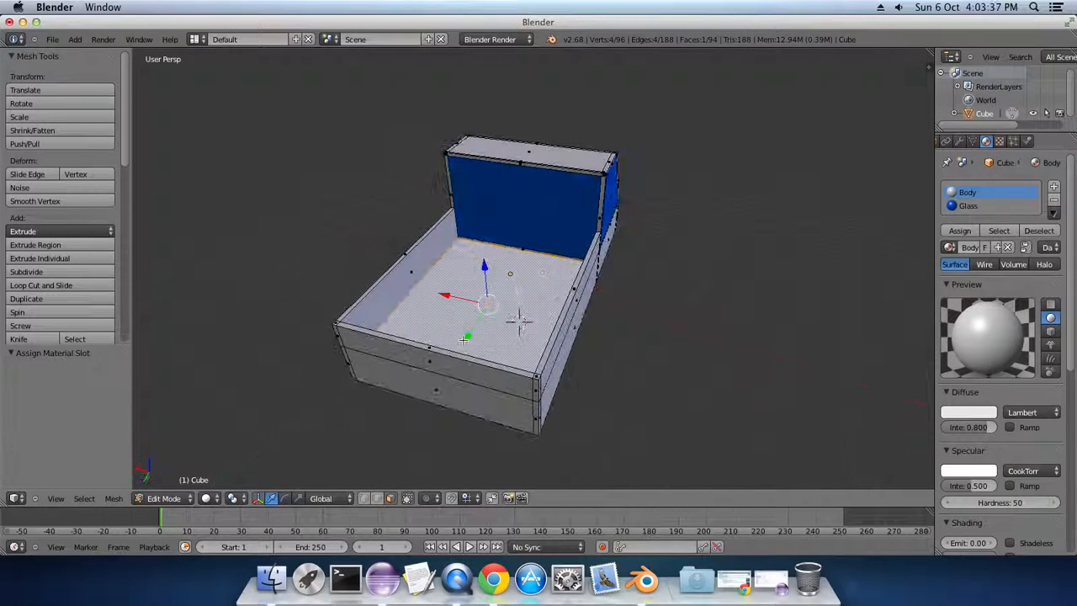
click(1054, 186)
click(970, 256)
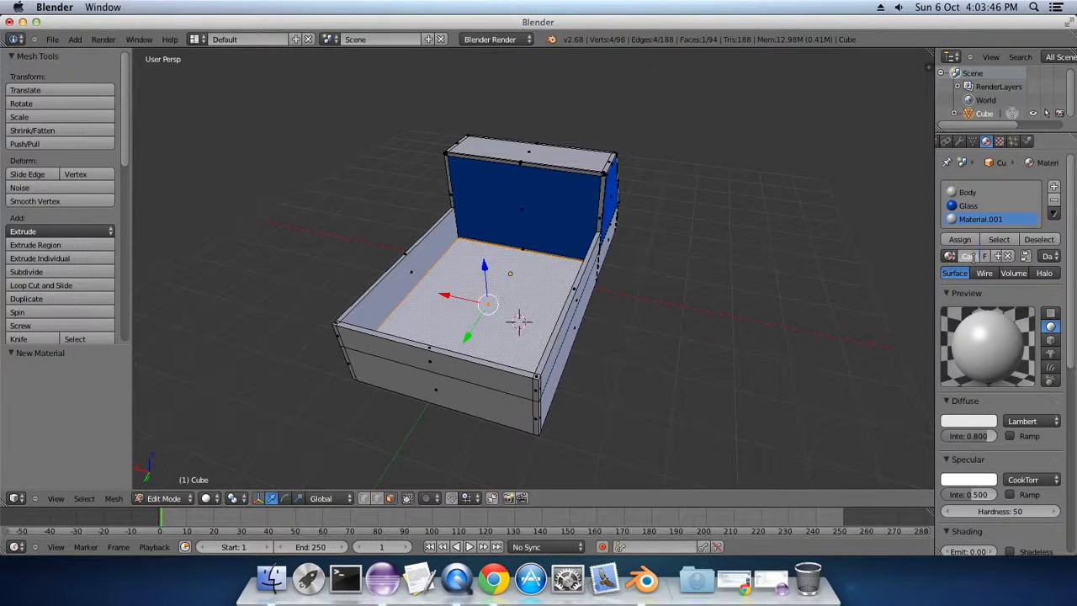
Darken the Carrier material's diffuse color to dark gray and assign it to the selected bed floor.
click(981, 423)
click(982, 423)
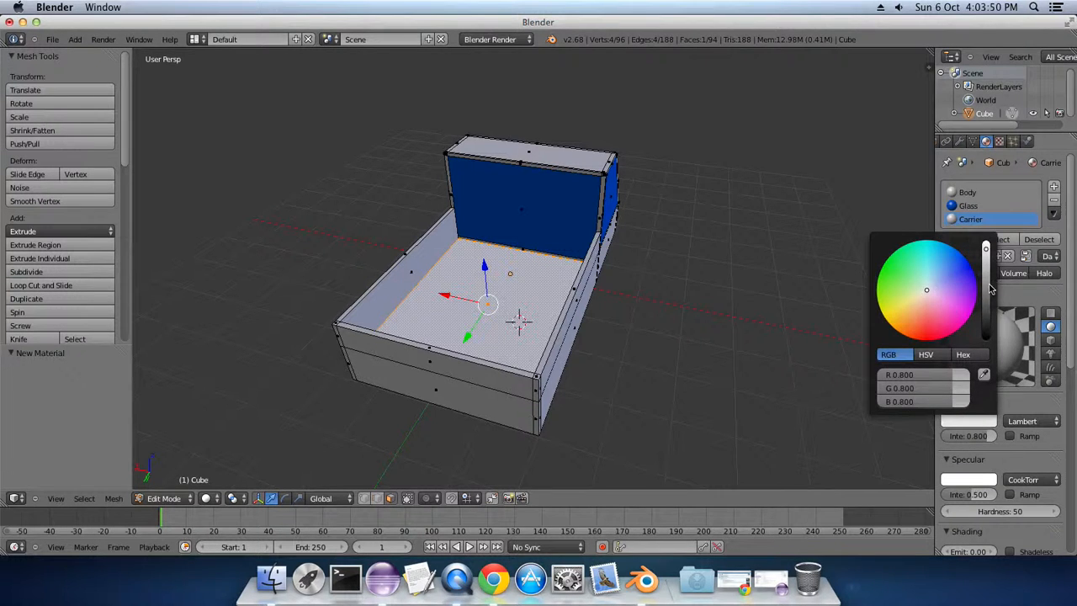
drag(990, 289, 985, 323)
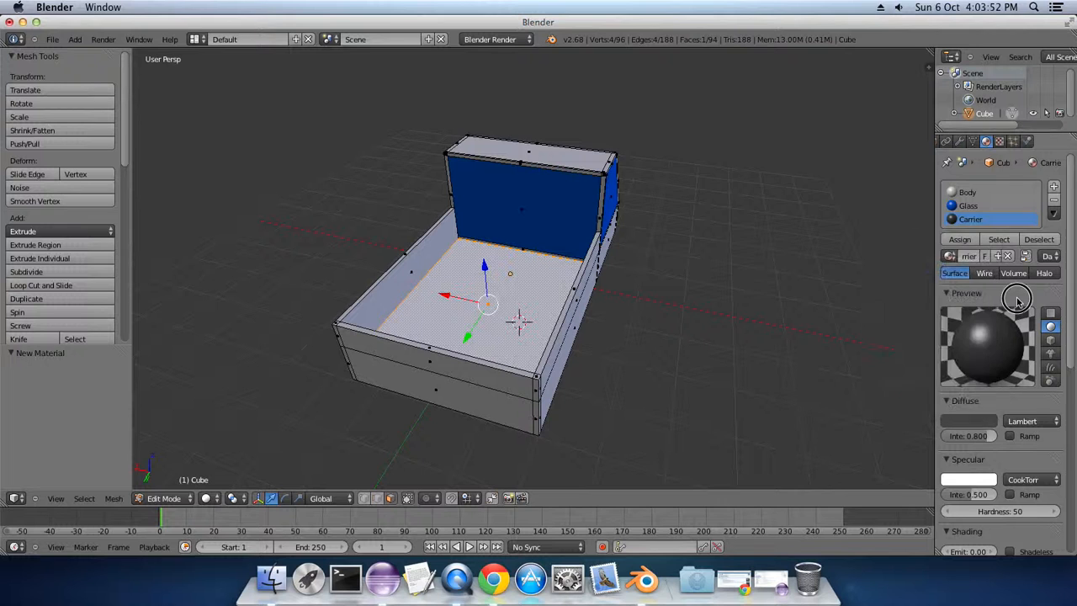
click(957, 240)
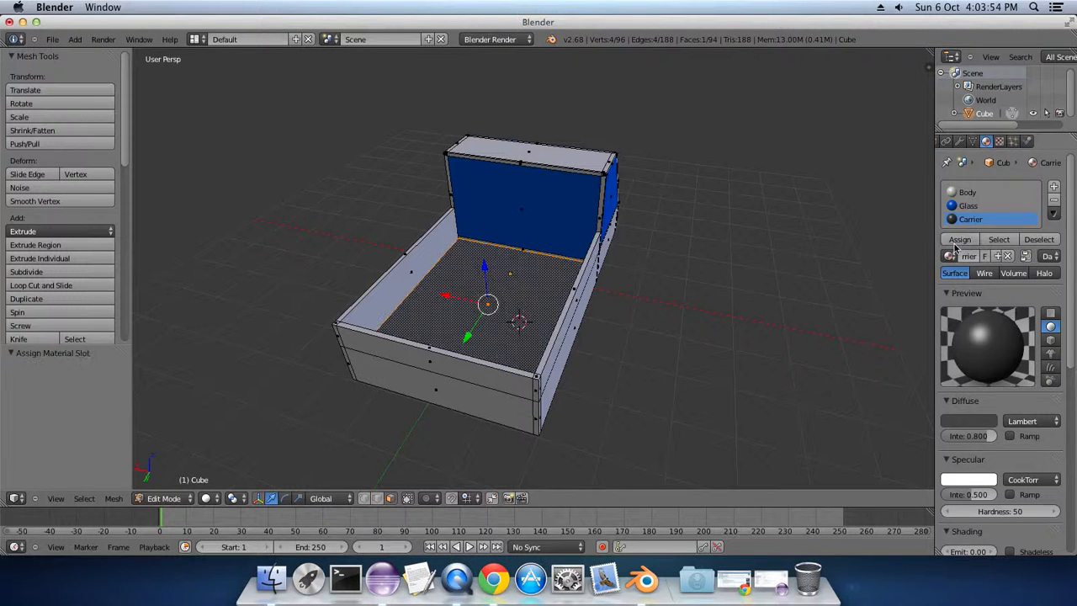
Switch the truck from Edit Mode to Object Mode.
middle_drag(717, 389, 773, 356)
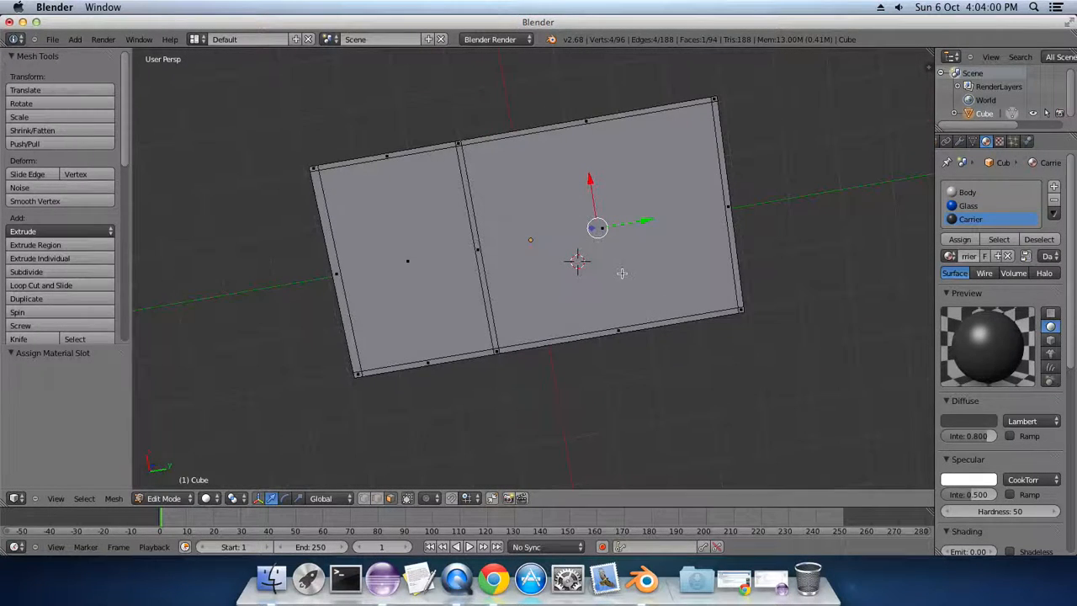
middle_drag(684, 418, 524, 445)
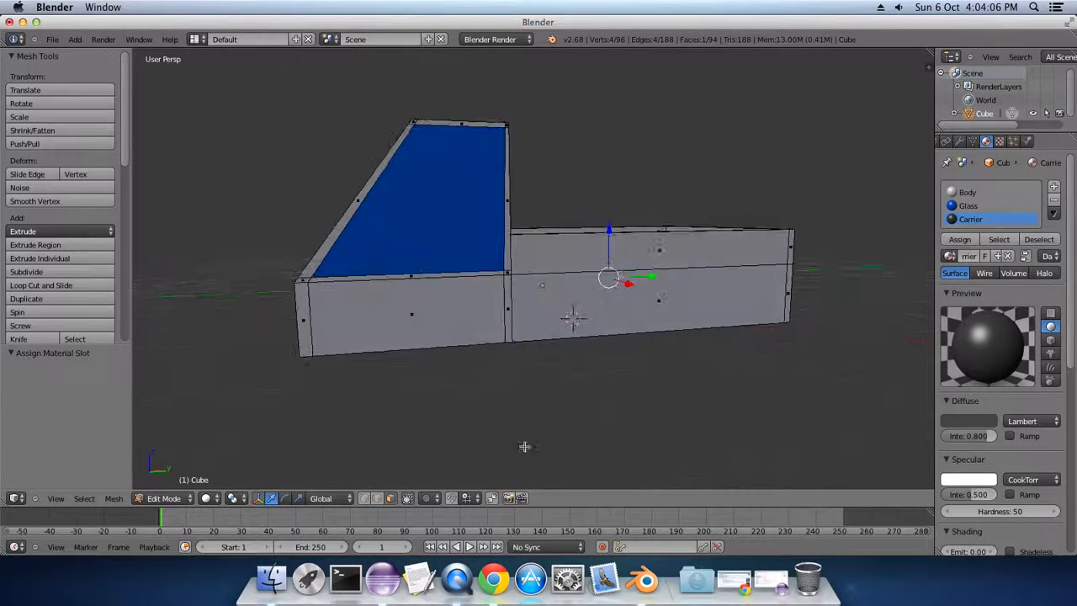
click(155, 500)
click(158, 483)
Add a cylinder mesh and move it about 4.103 along X so it stands beside the truck.
mouse_move(475, 421)
middle_down()
mouse_move(580, 438)
mouse_move(841, 438)
mouse_move(769, 378)
mouse_move(696, 350)
mouse_move(599, 453)
mouse_move(500, 428)
mouse_move(474, 406)
middle_up()
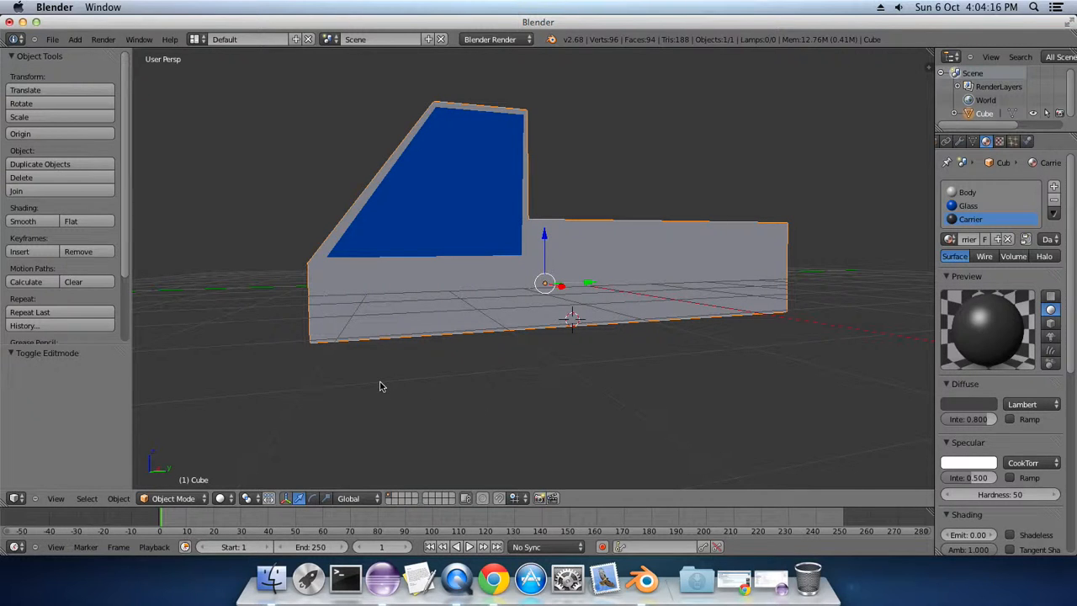
key(shift+a)
mouse_move(370, 360)
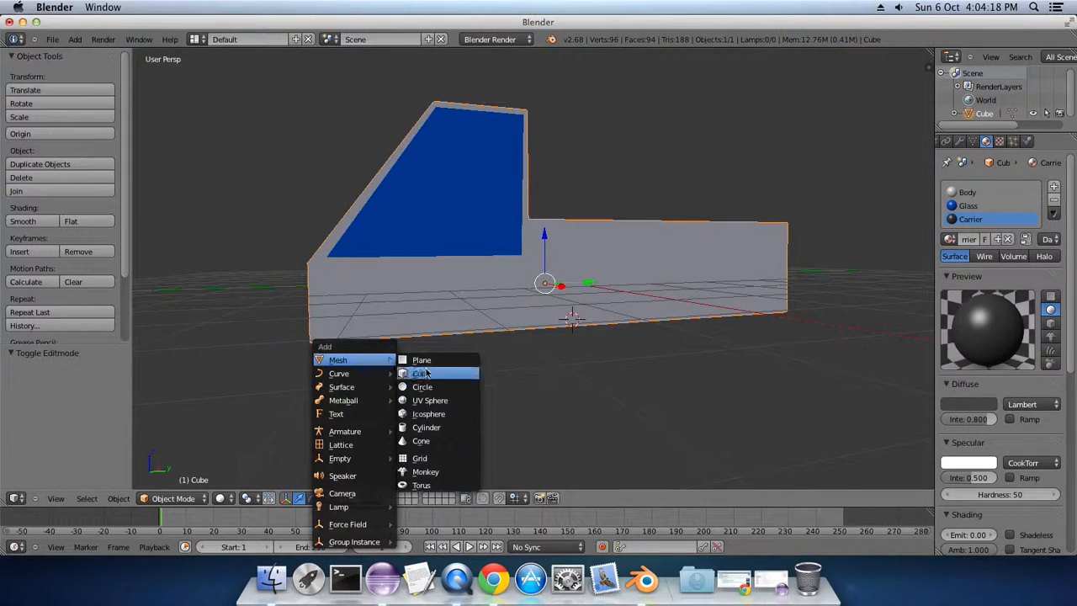
click(426, 428)
middle_drag(434, 432, 463, 435)
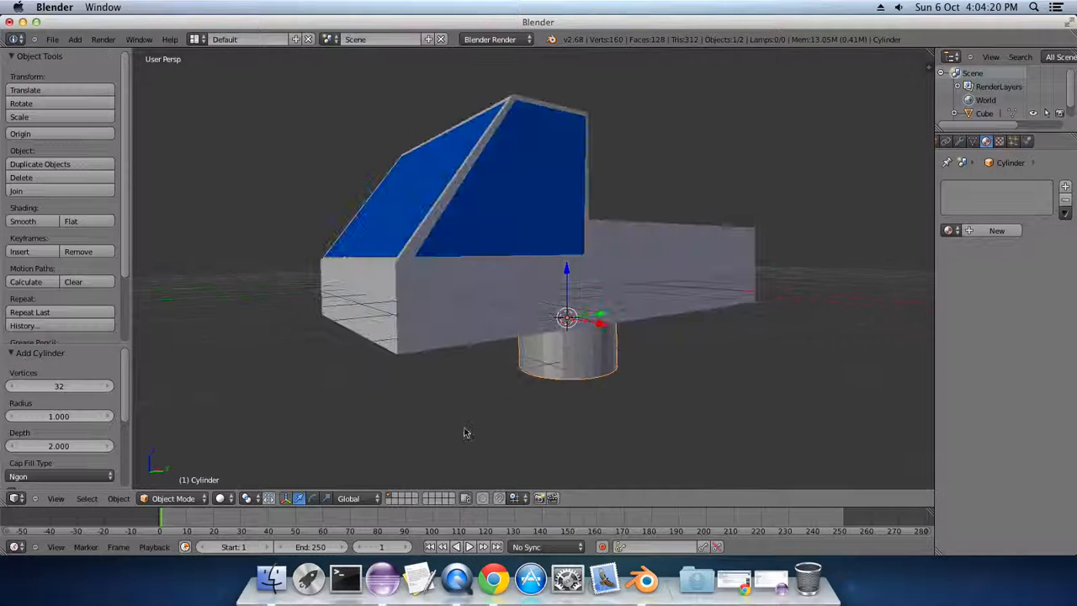
drag(602, 325, 791, 367)
Flatten the cylinder into a wheel-like disc by scaling it to about 0.244 along Z.
middle_drag(683, 408, 712, 435)
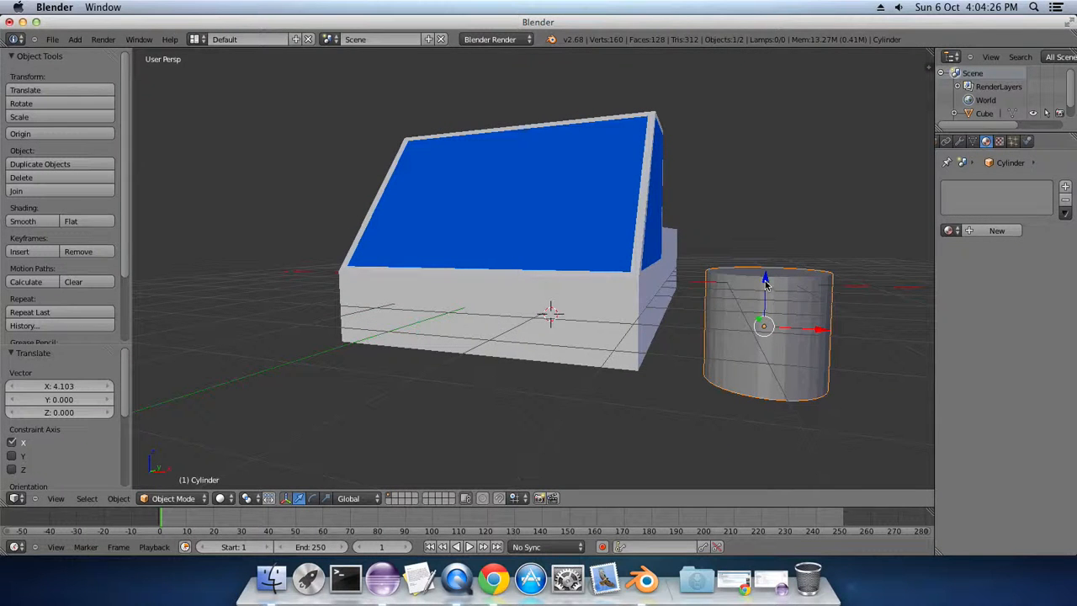
key(s)
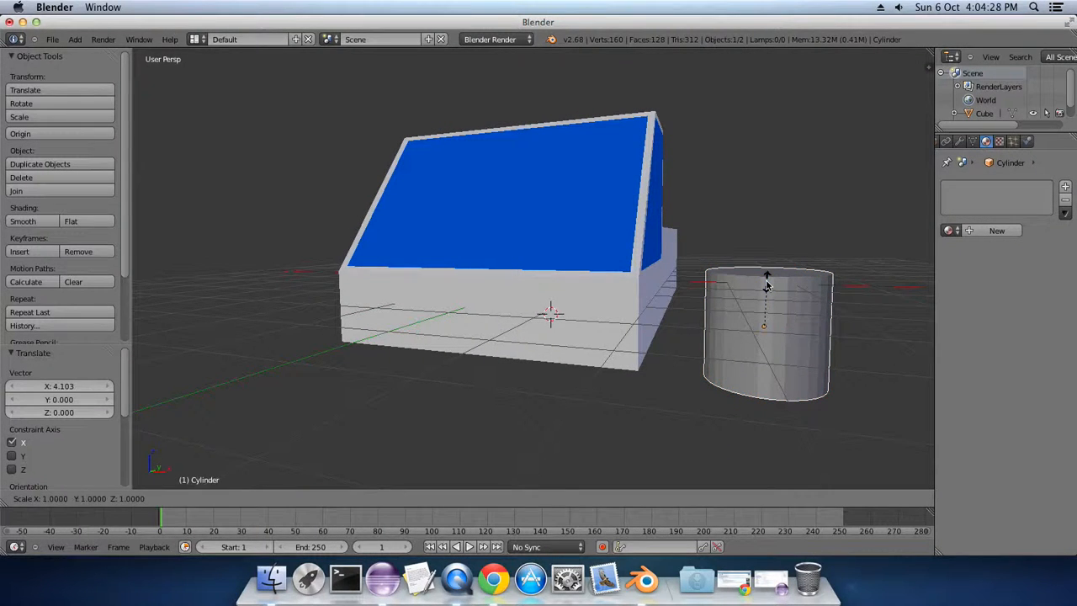
key(z)
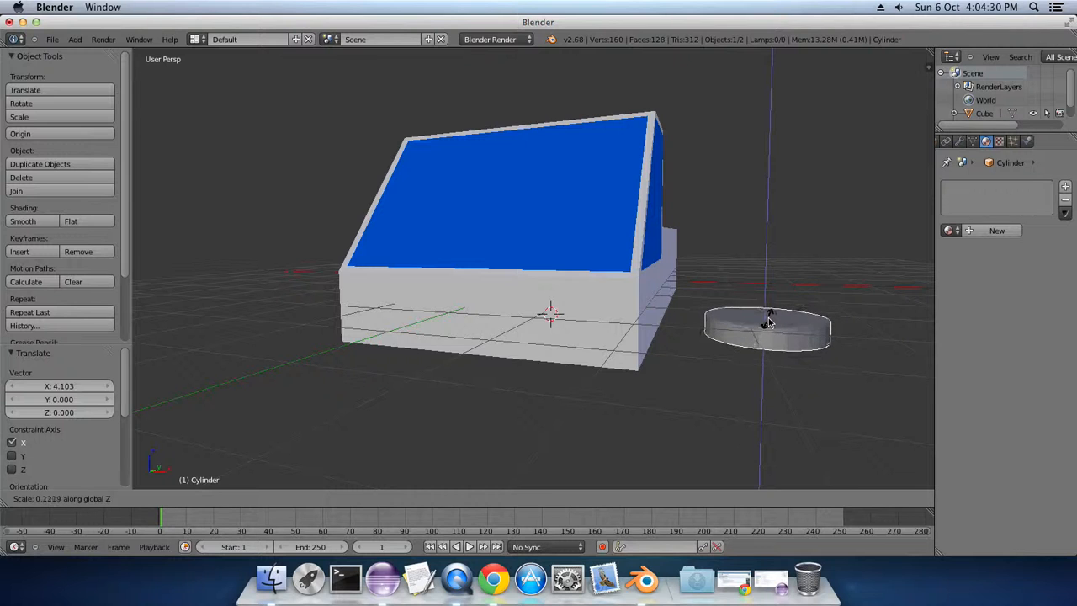
click(768, 319)
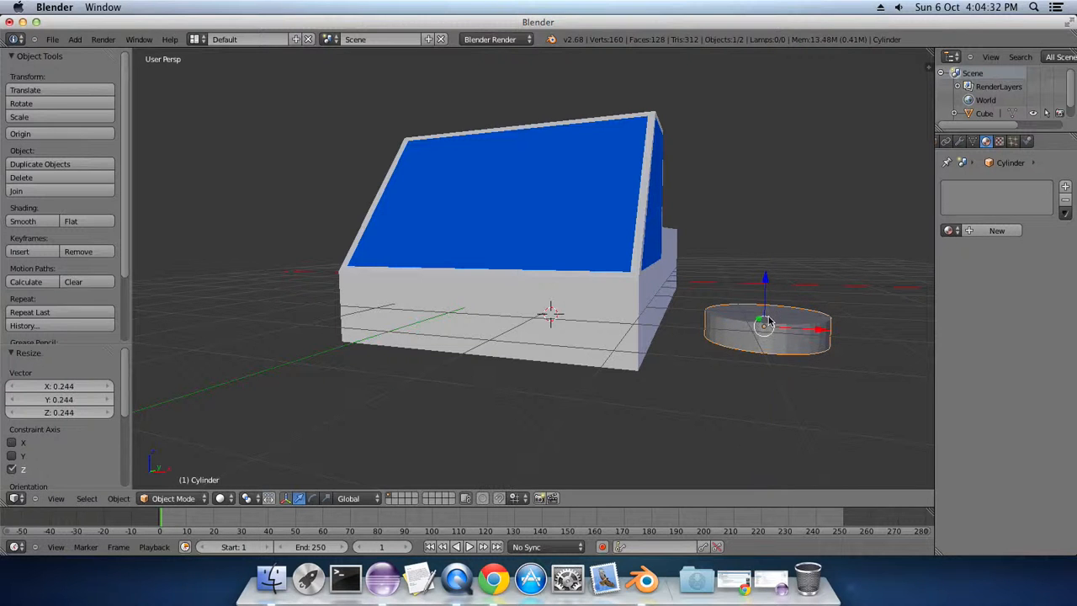
Scale the flattened cylinder uniformly to about 0.490 so it is wheel-sized relative to the truck.
middle_drag(754, 380, 645, 408)
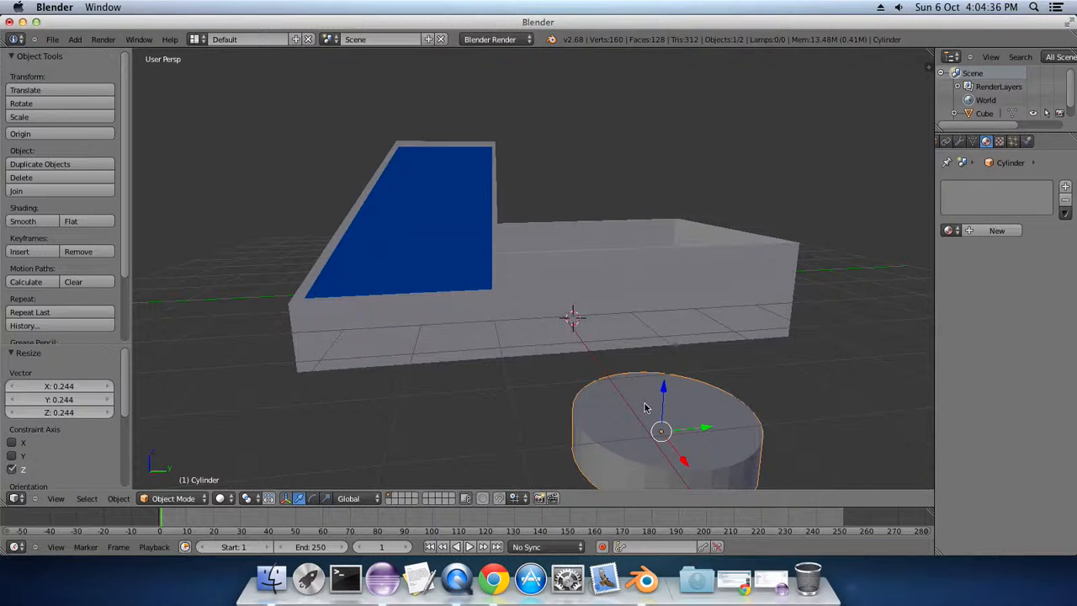
key(s)
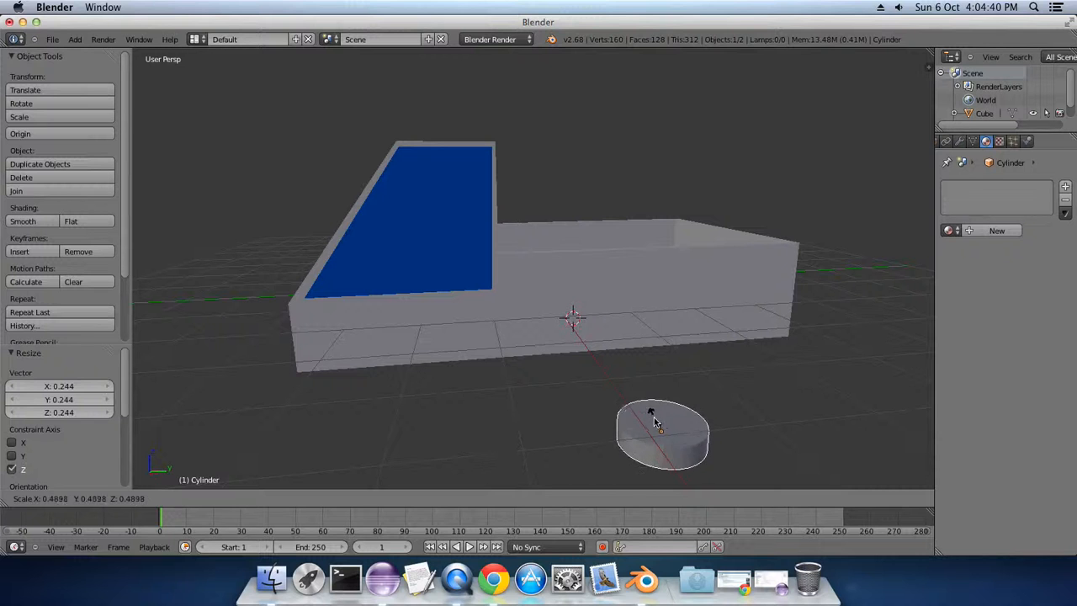
click(677, 429)
middle_drag(757, 446, 663, 431)
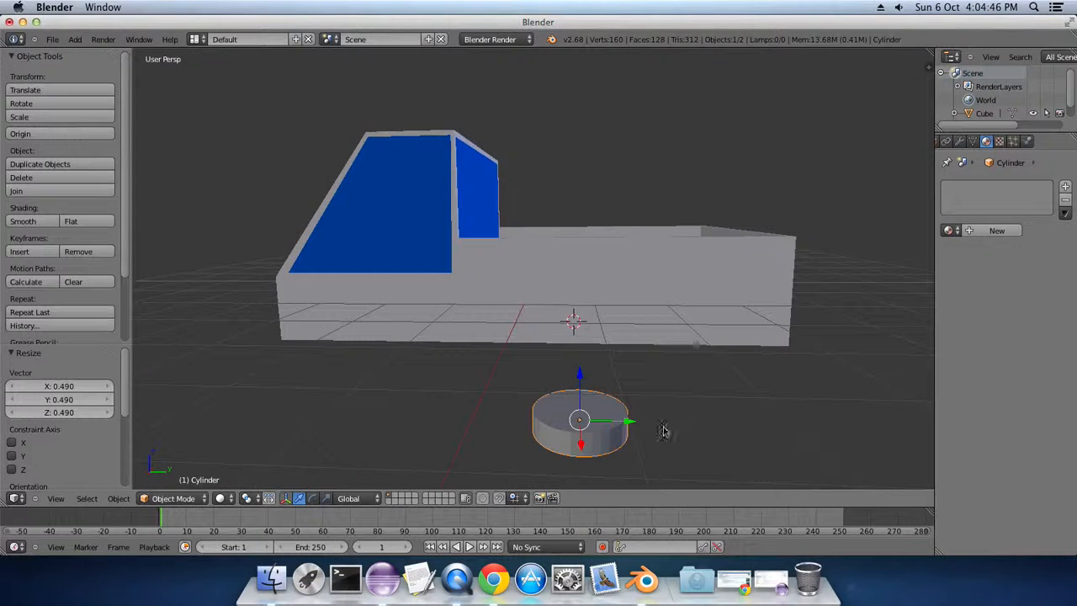
Rotate the cylinder 90° about the global Y axis so it stands upright like a wheel.
middle_drag(437, 437, 535, 424)
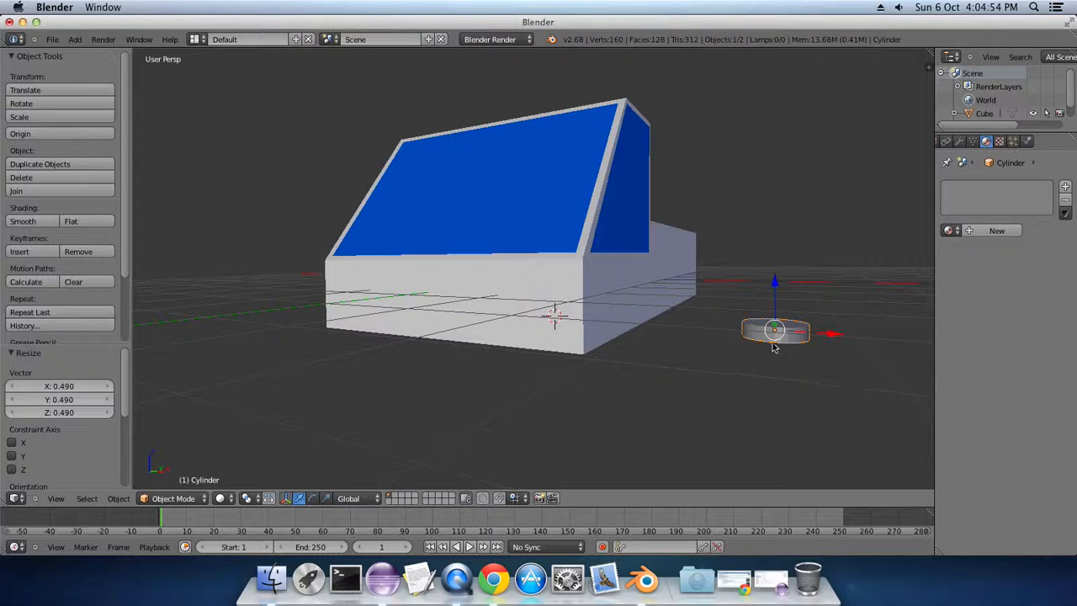
key(r)
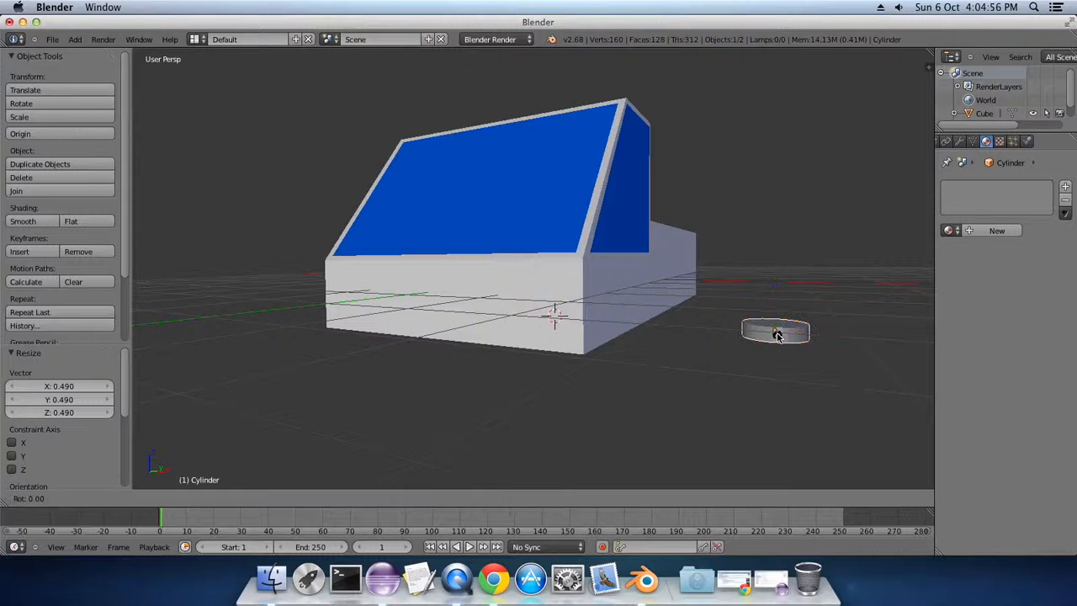
key(z)
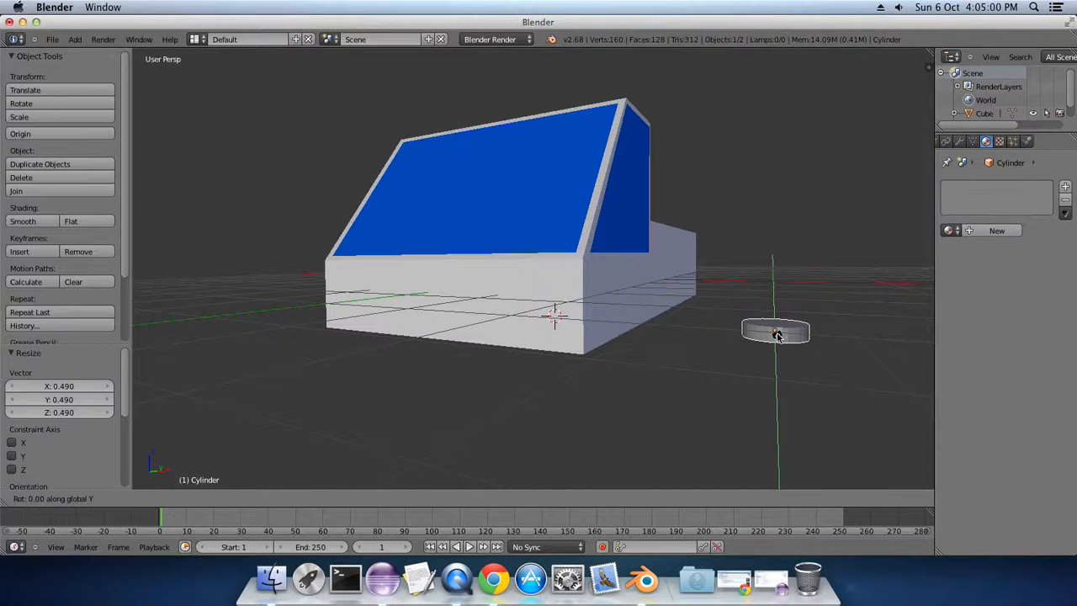
text(90)
key(Return)
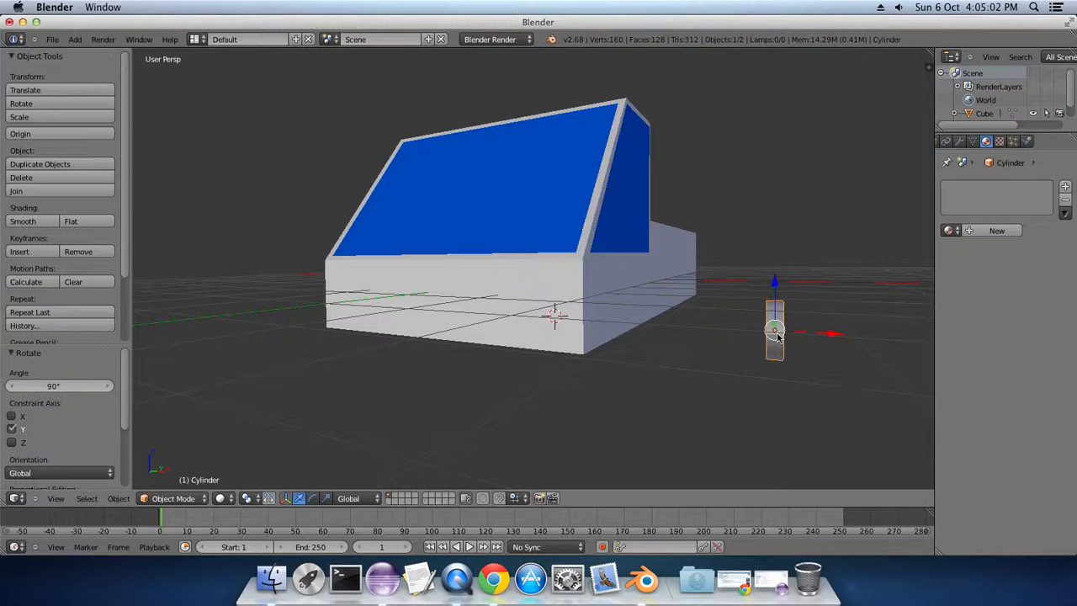
Create a new material named Tires for the wheel and set its diffuse color to black.
middle_drag(752, 398, 641, 403)
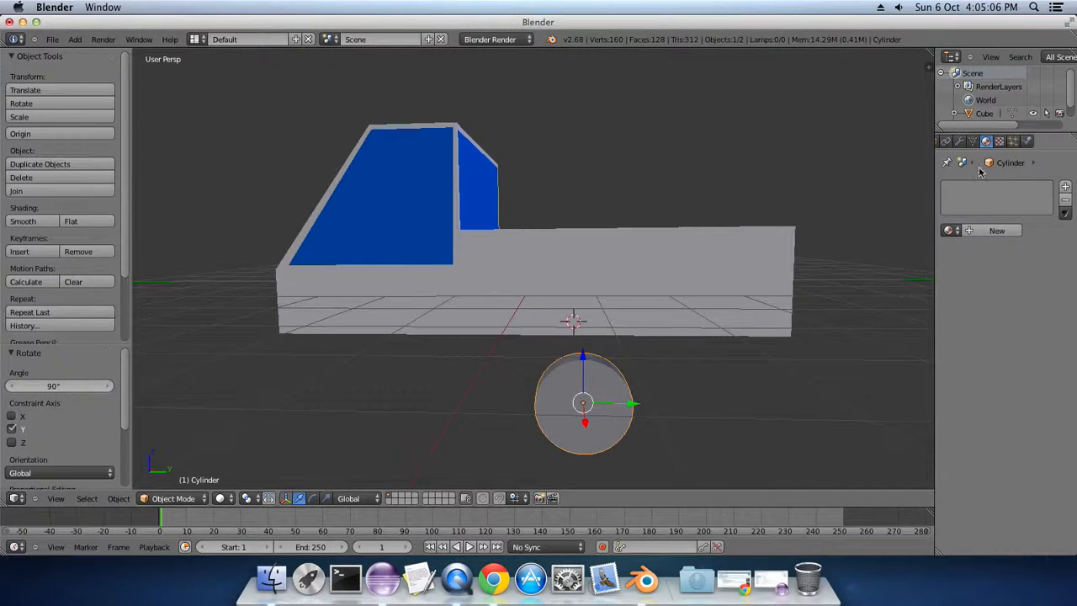
click(980, 230)
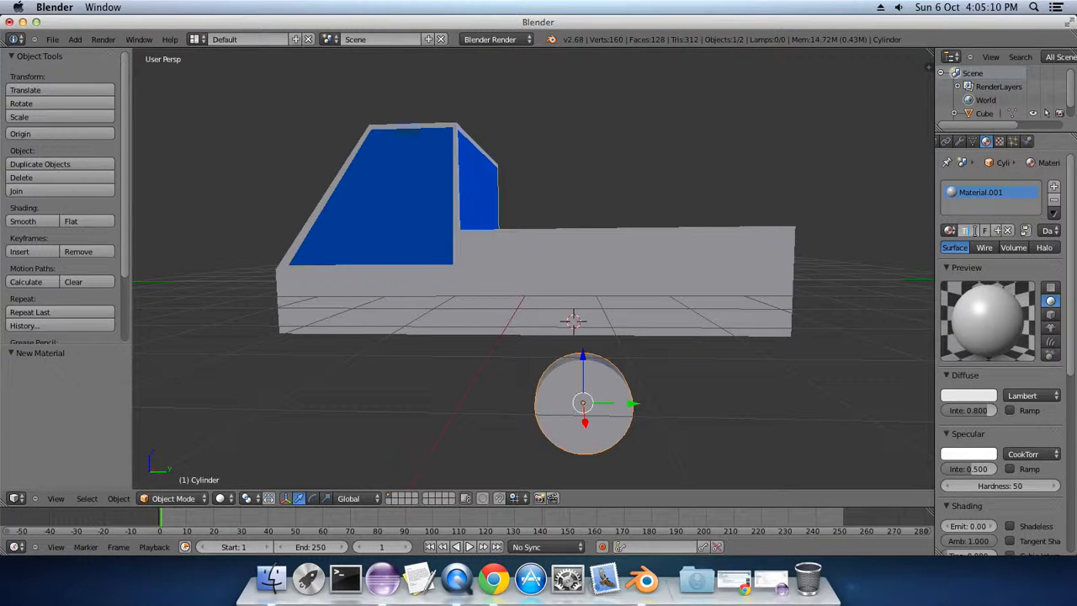
text(es)
key(Return)
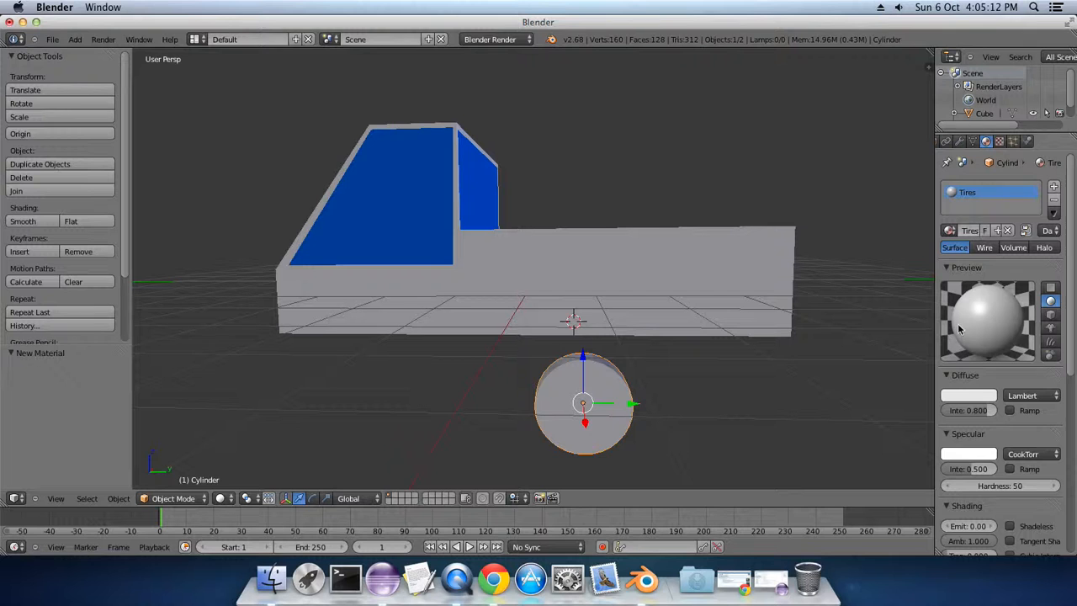
click(966, 397)
drag(988, 253, 978, 333)
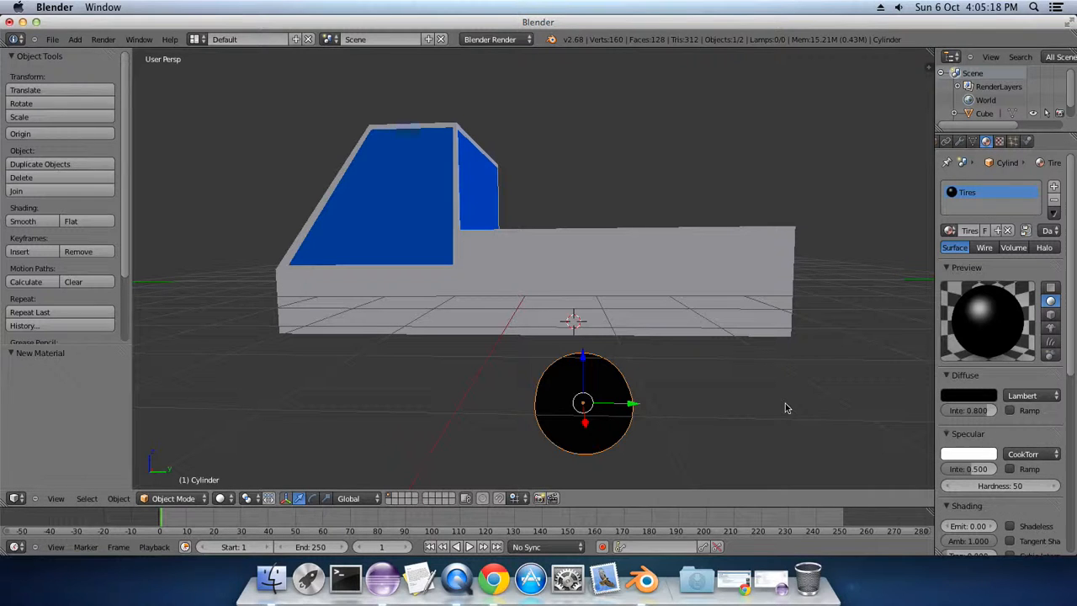
Move the wheel about -2.448 along Y toward the truck's front and raise it about 0.332 along Z.
click(665, 442)
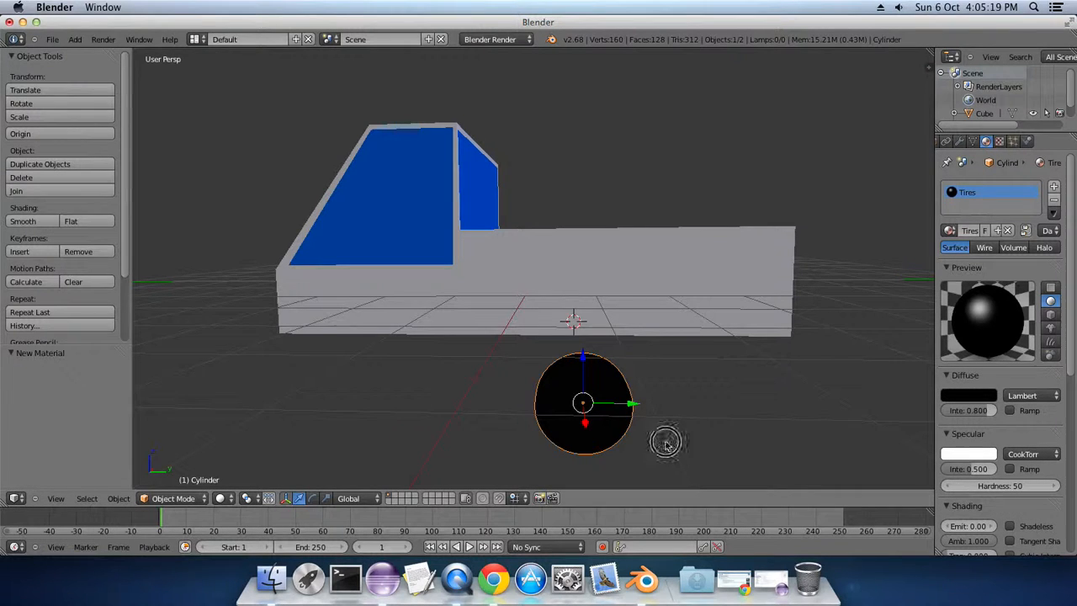
click(592, 402)
drag(637, 408, 409, 364)
middle_drag(241, 440, 577, 410)
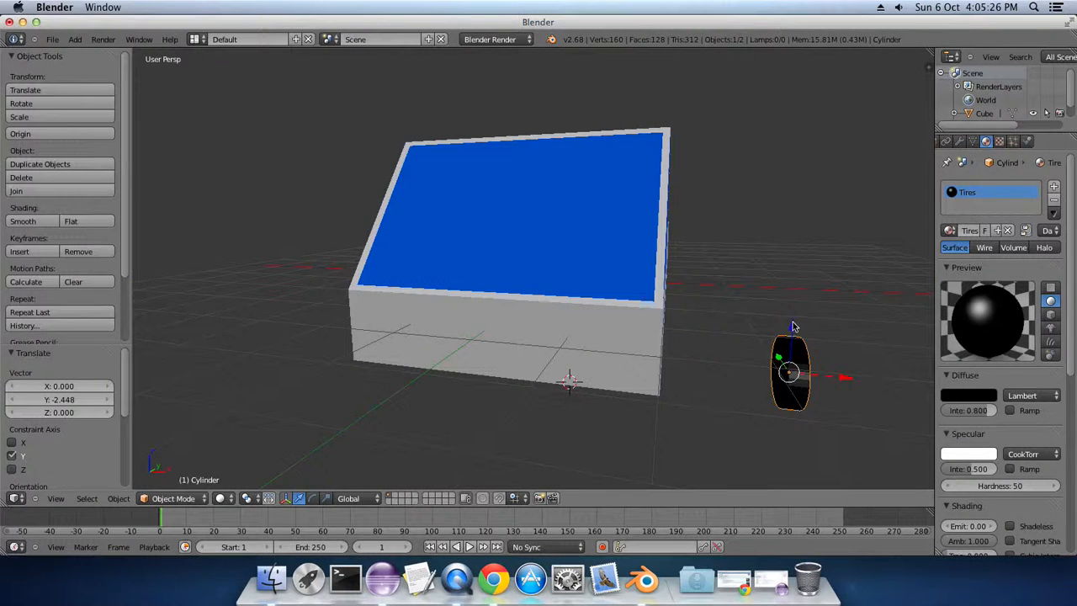
drag(791, 328, 794, 308)
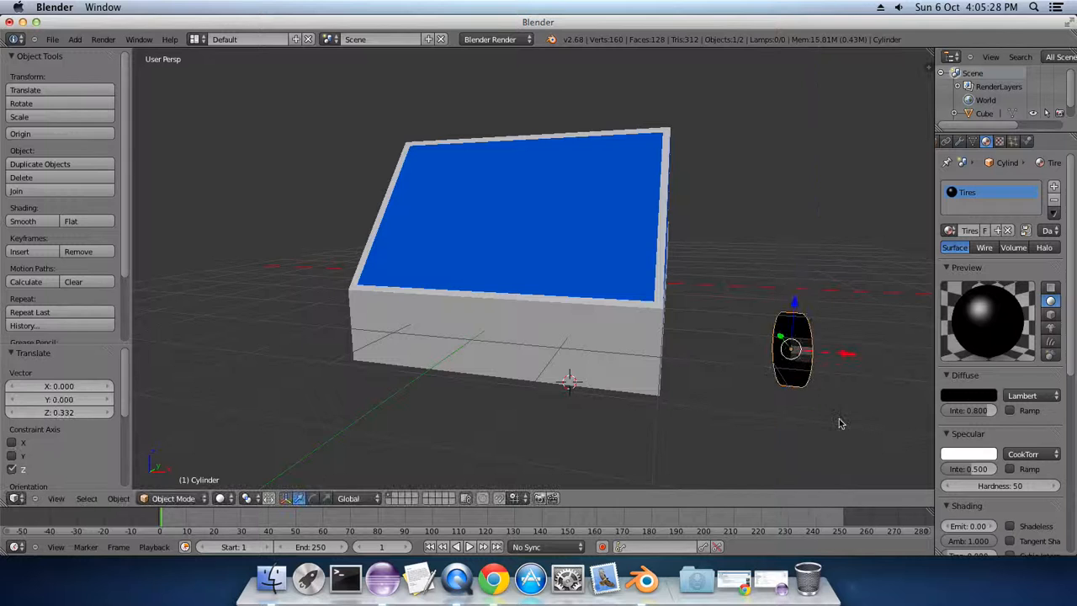
Move the wheel about -1.570 along X so it sits against the truck's side below the cab.
middle_drag(839, 426, 507, 415)
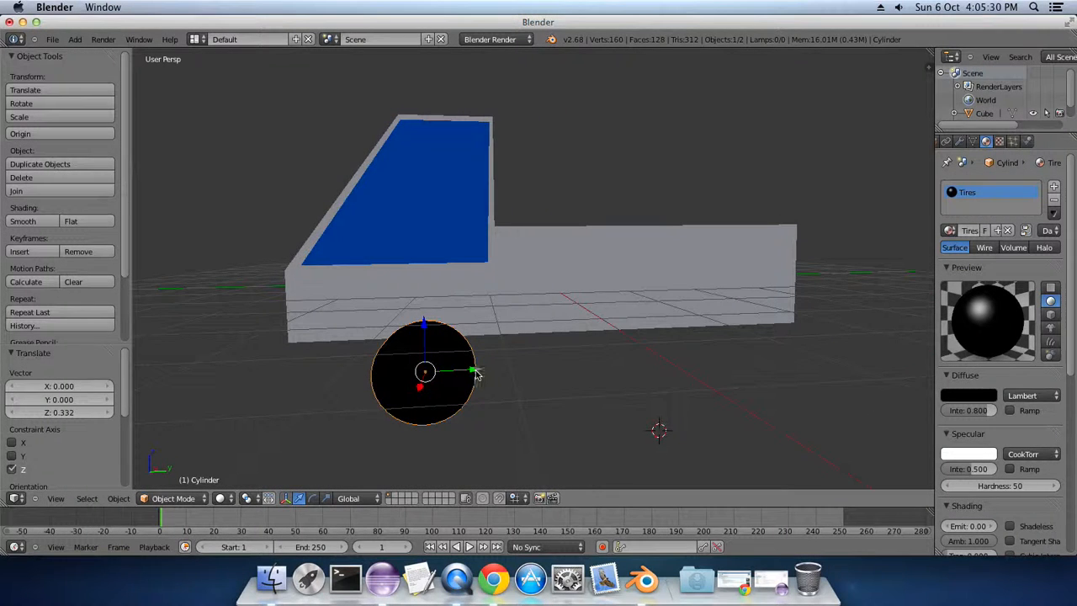
drag(475, 375, 367, 353)
mouse_move(309, 393)
middle_down()
mouse_move(418, 393)
mouse_move(351, 404)
mouse_move(320, 395)
middle_up()
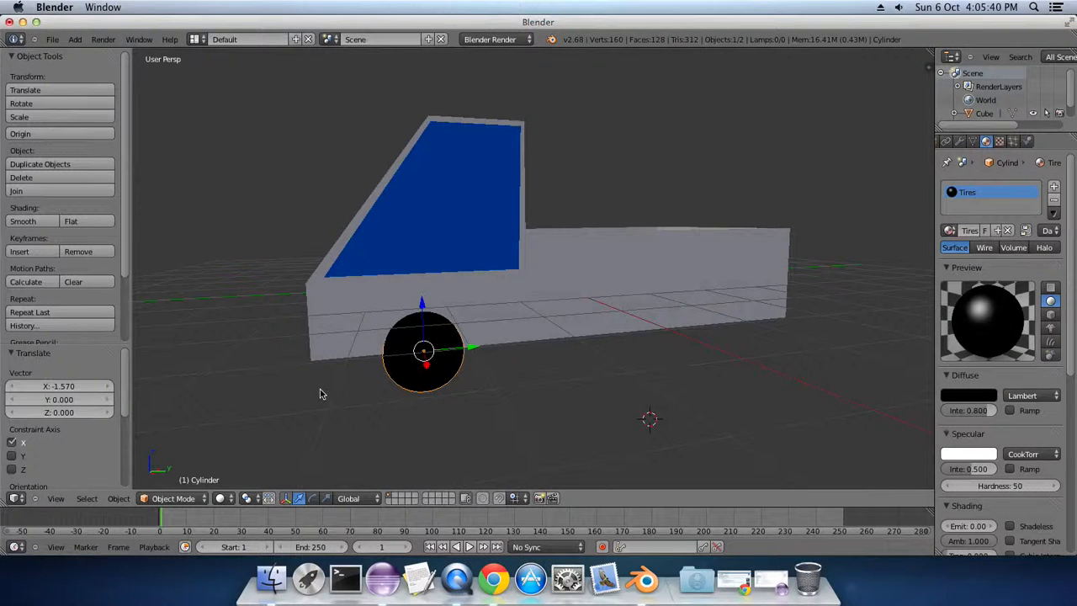
Copy the front wheel to the buffer.
right_click(413, 340)
right_click(412, 354)
middle_drag(426, 411, 412, 391)
key(super+c)
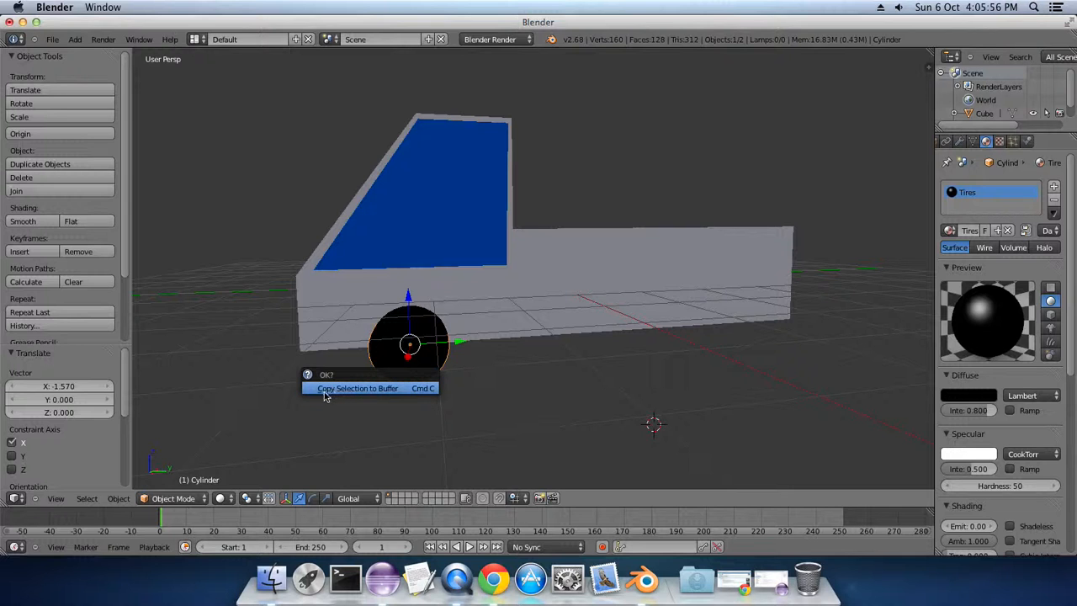
click(398, 392)
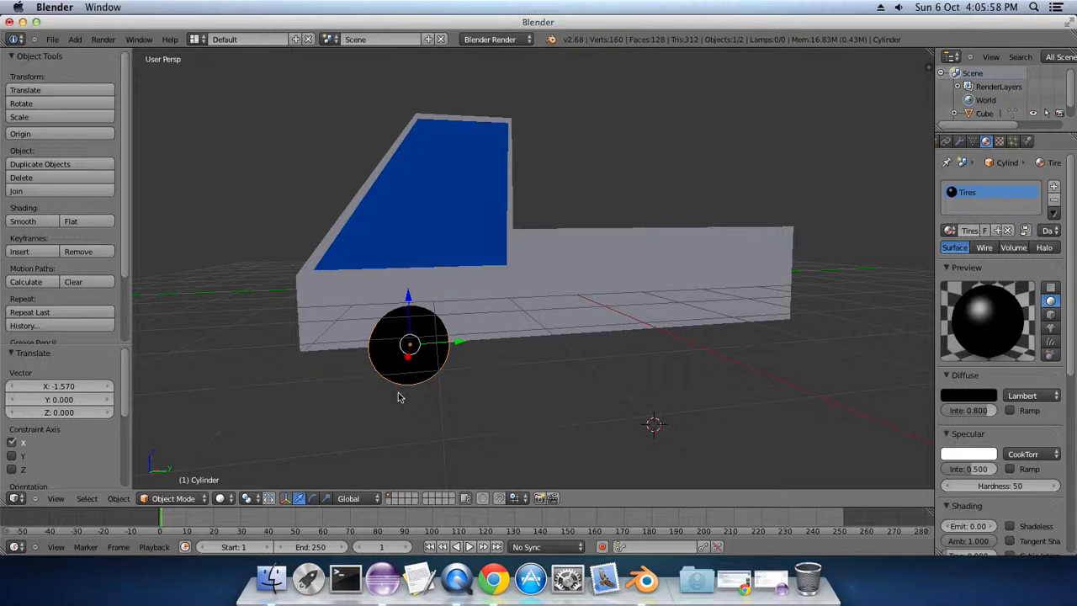
Paste a second front wheel and move it about -4.261 along X to the opposite side, then nudge it 0.067 and 0.065 toward the body.
middle_drag(294, 398, 357, 404)
key(super+v)
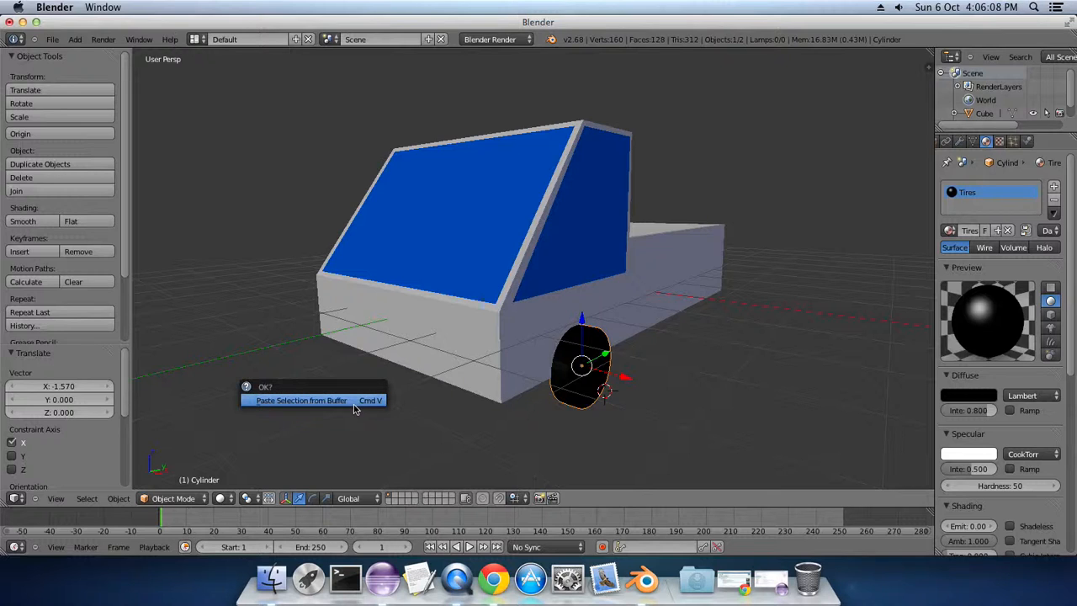
click(336, 401)
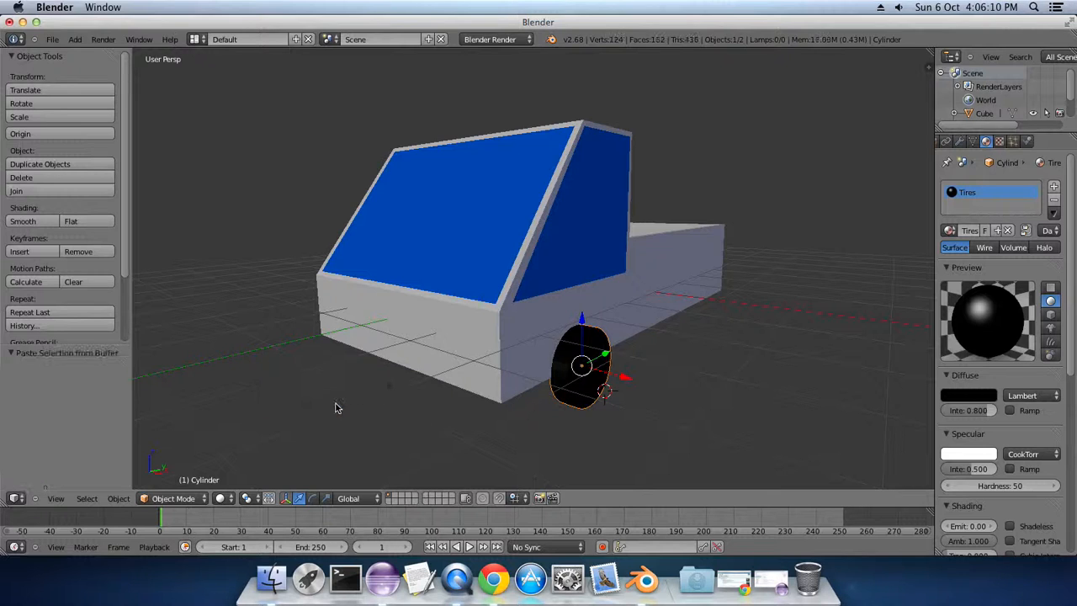
middle_drag(424, 470, 454, 463)
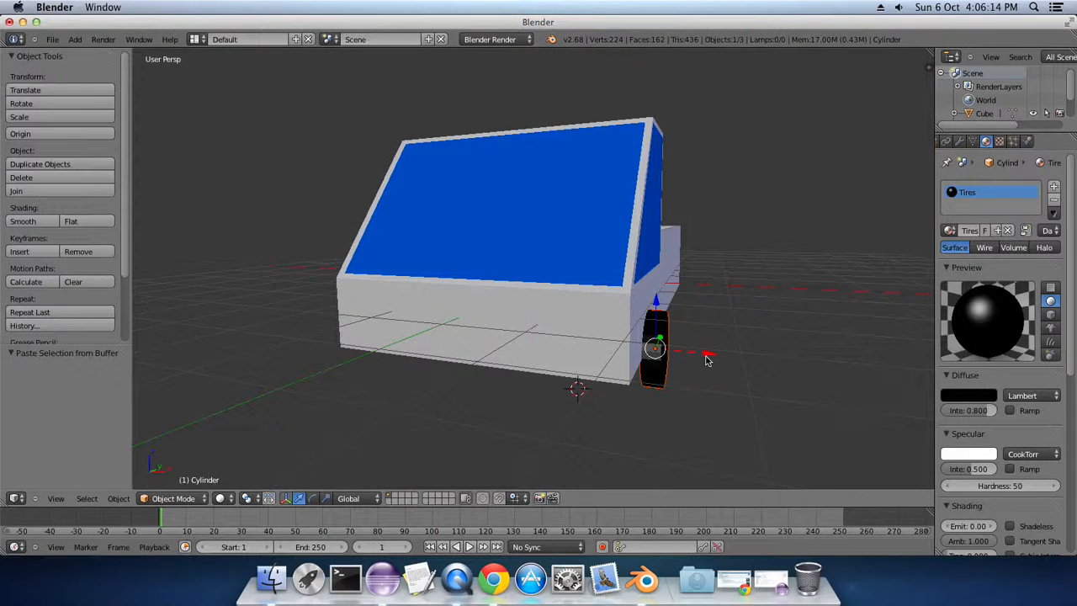
drag(707, 359, 425, 374)
middle_drag(355, 396, 415, 387)
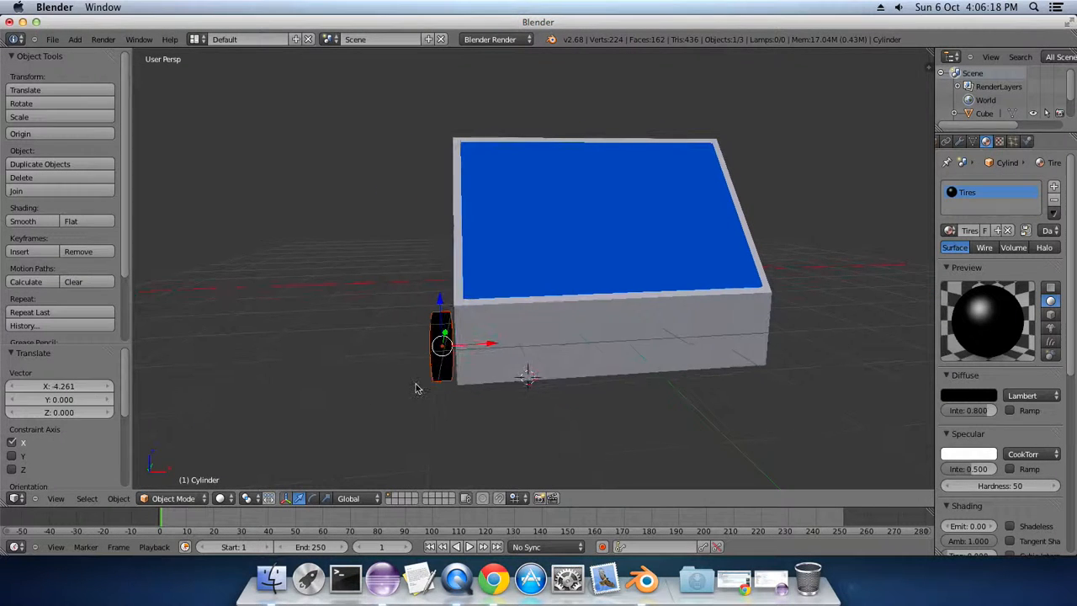
drag(494, 346, 497, 345)
middle_drag(391, 389, 396, 350)
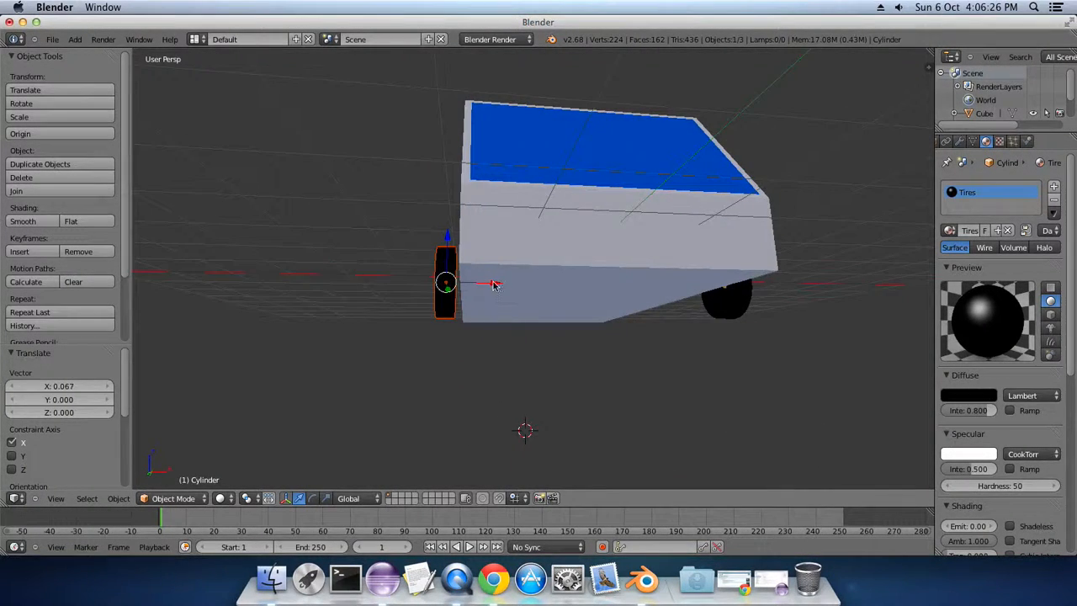
drag(494, 286, 499, 291)
Paste another wheel and move it about 4.046 plus 0.495 along Y to the rear of the truck bed.
middle_drag(541, 342, 421, 389)
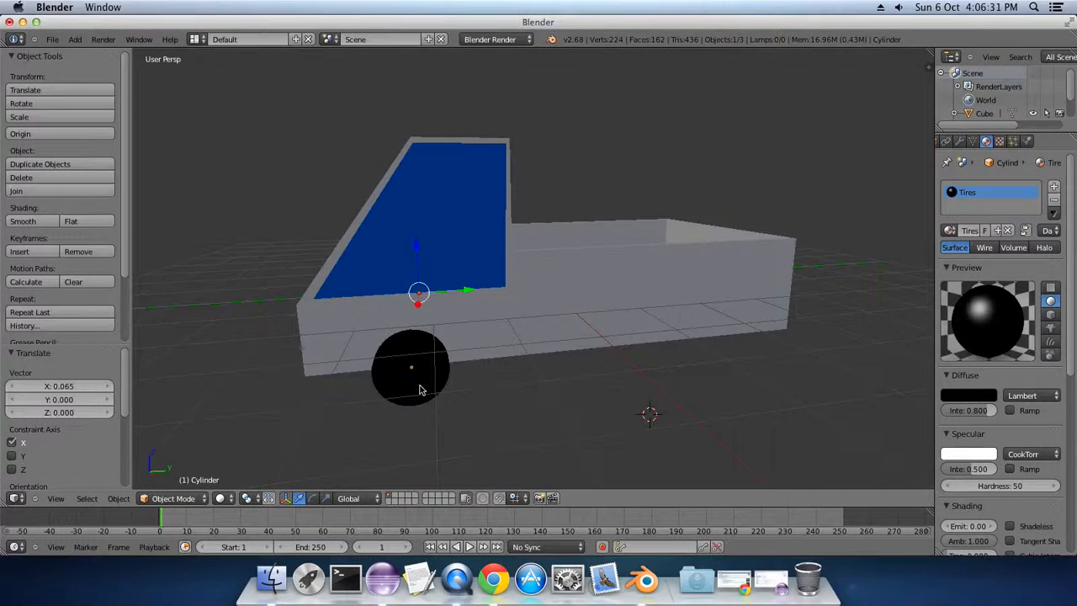
key(ctrl+v)
click(497, 391)
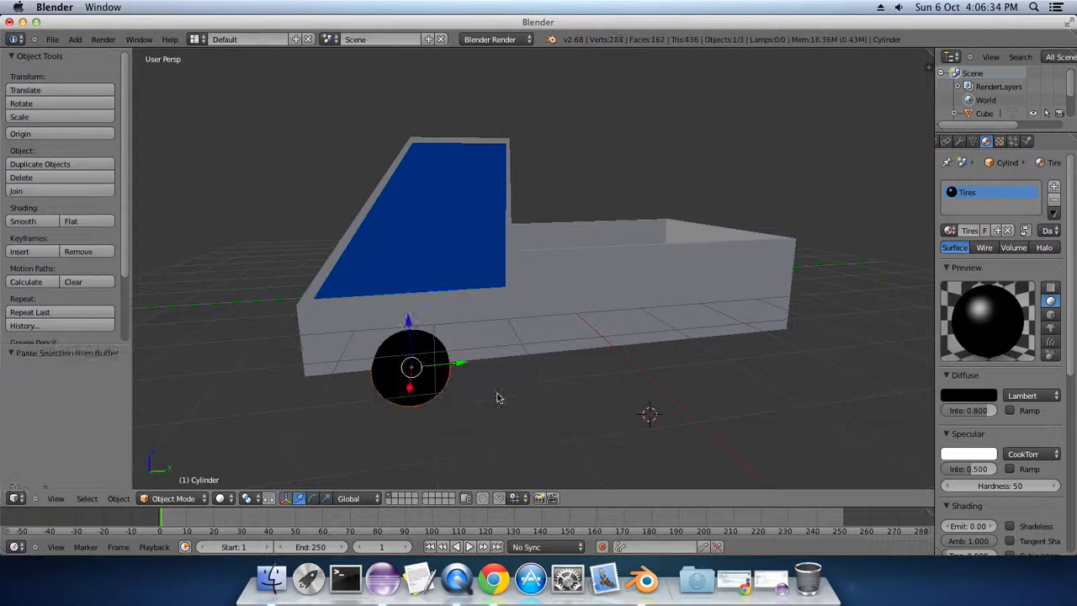
drag(461, 368, 734, 342)
middle_drag(807, 387, 782, 399)
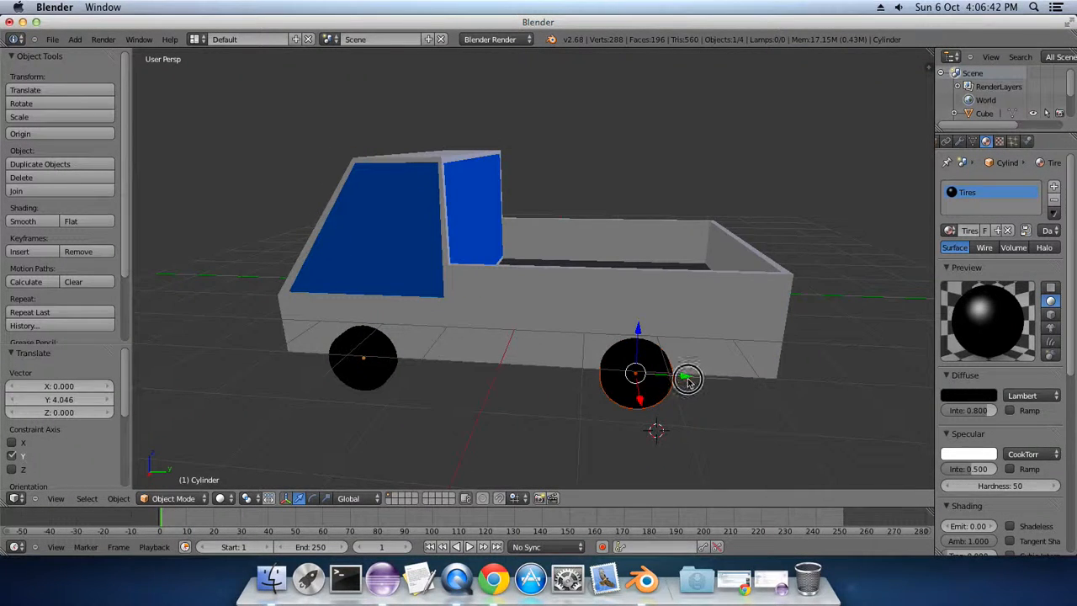
mouse_move(685, 378)
mouse_down()
mouse_move(714, 378)
mouse_move(673, 385)
mouse_up()
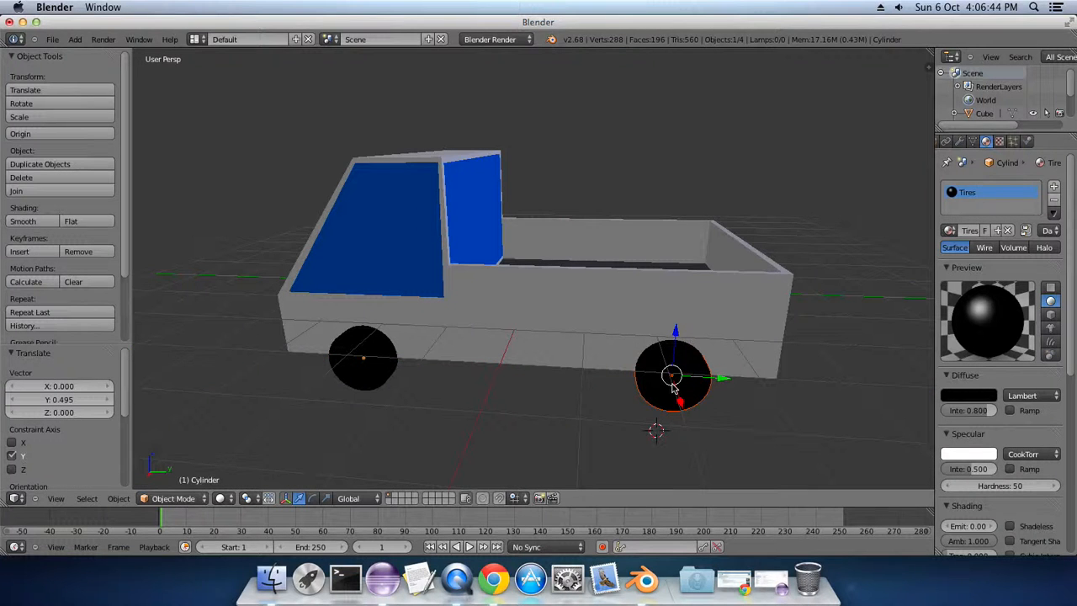
Select the rear wheel and copy it to the buffer.
right_click(673, 385)
right_click(679, 381)
right_click(680, 380)
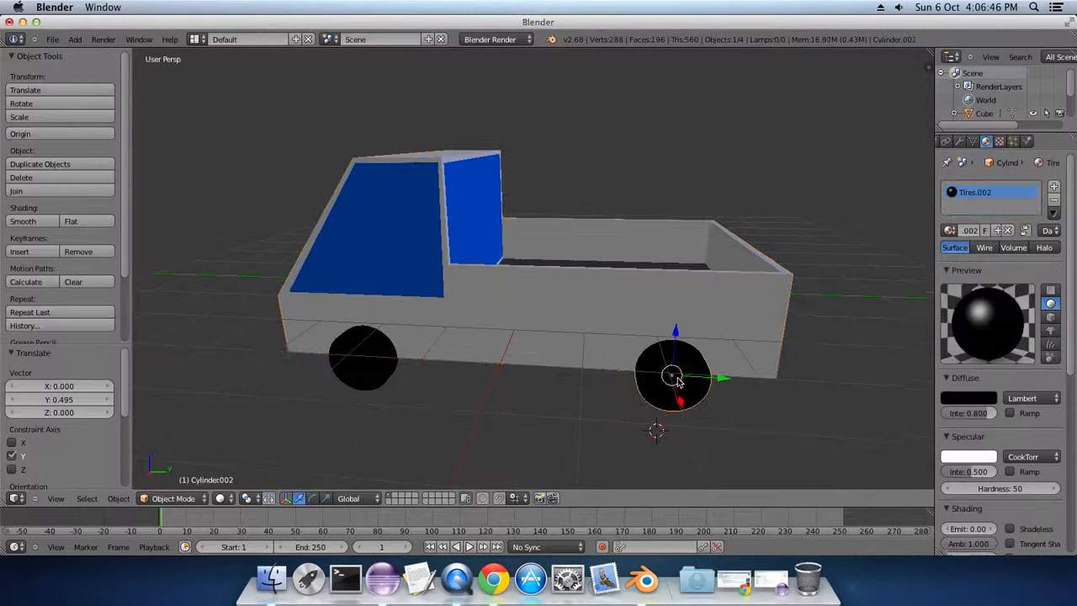
key(super+c)
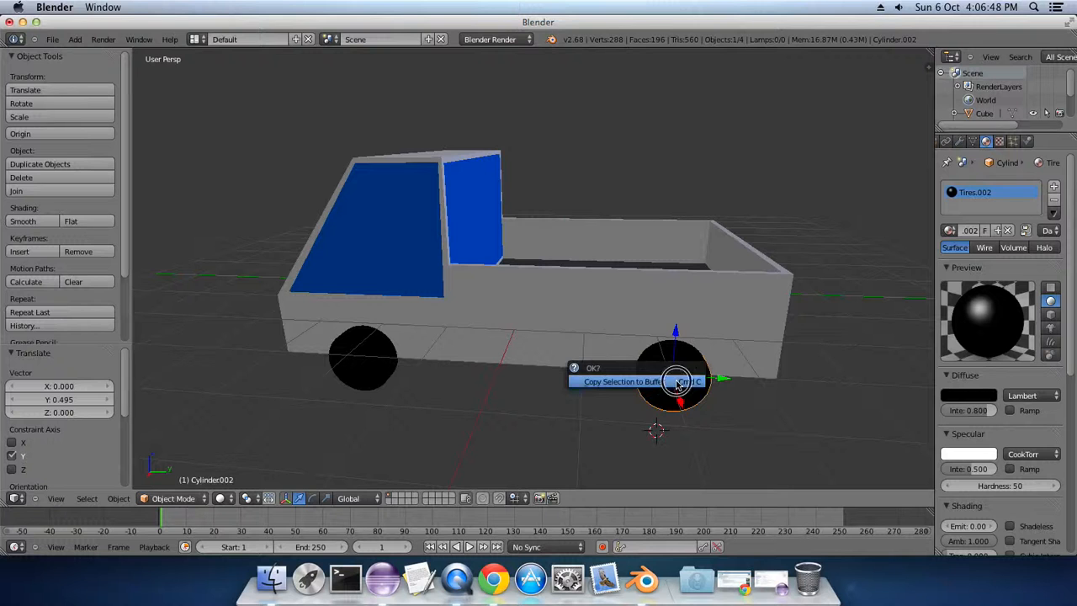
click(678, 384)
Paste a second rear wheel and move it about -4.109 along X to the truck's opposite side.
middle_drag(770, 423, 592, 409)
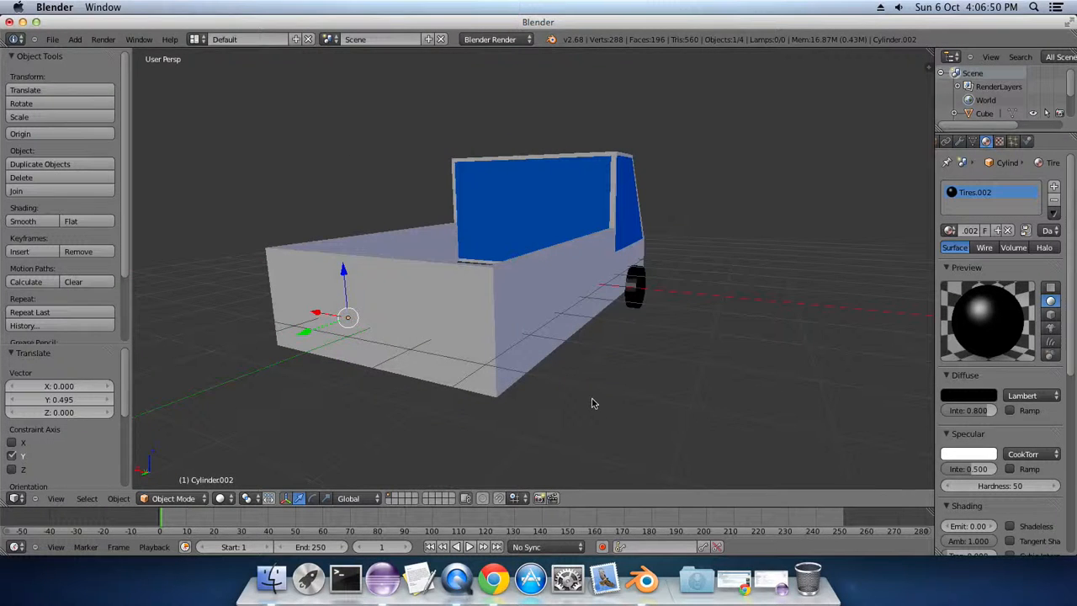
key(super+v)
click(592, 400)
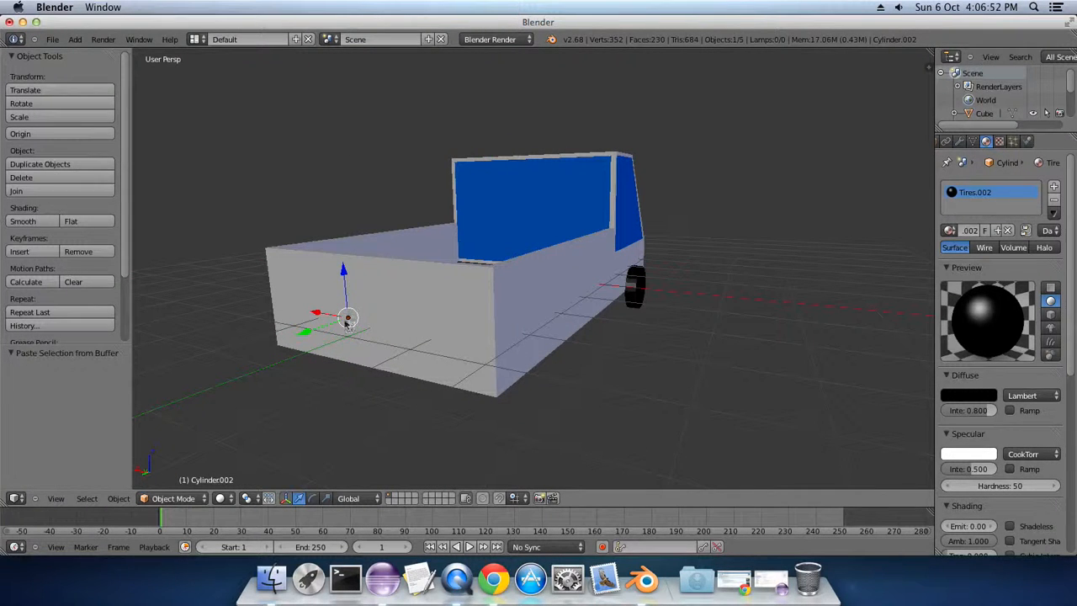
key(g)
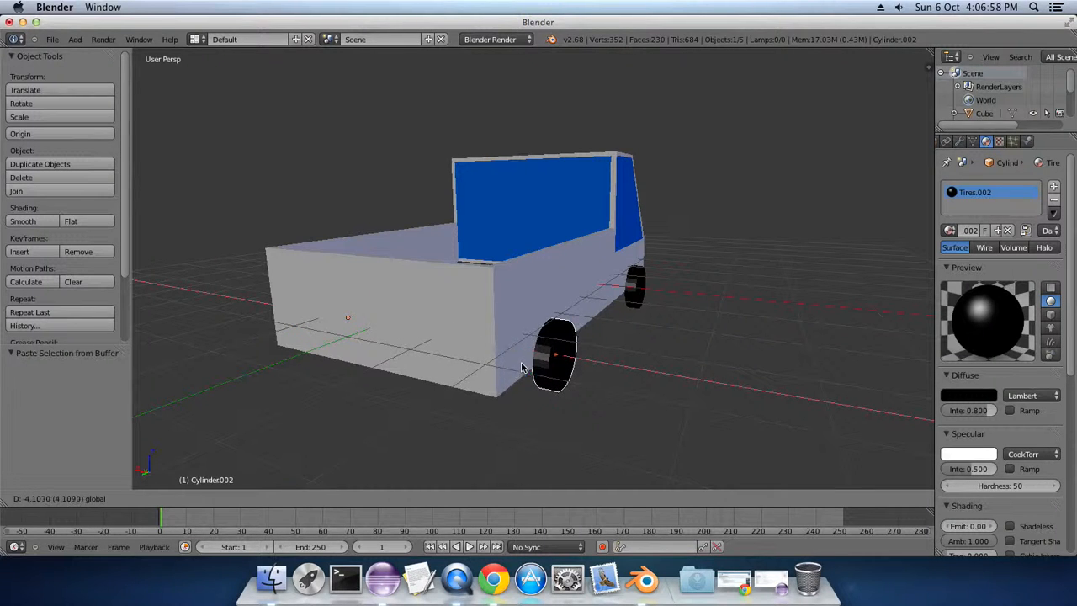
click(522, 368)
middle_drag(522, 370, 496, 433)
Keep Object Mode active and add the truck body and the other three wheels to the selection with the rear wheel.
click(168, 498)
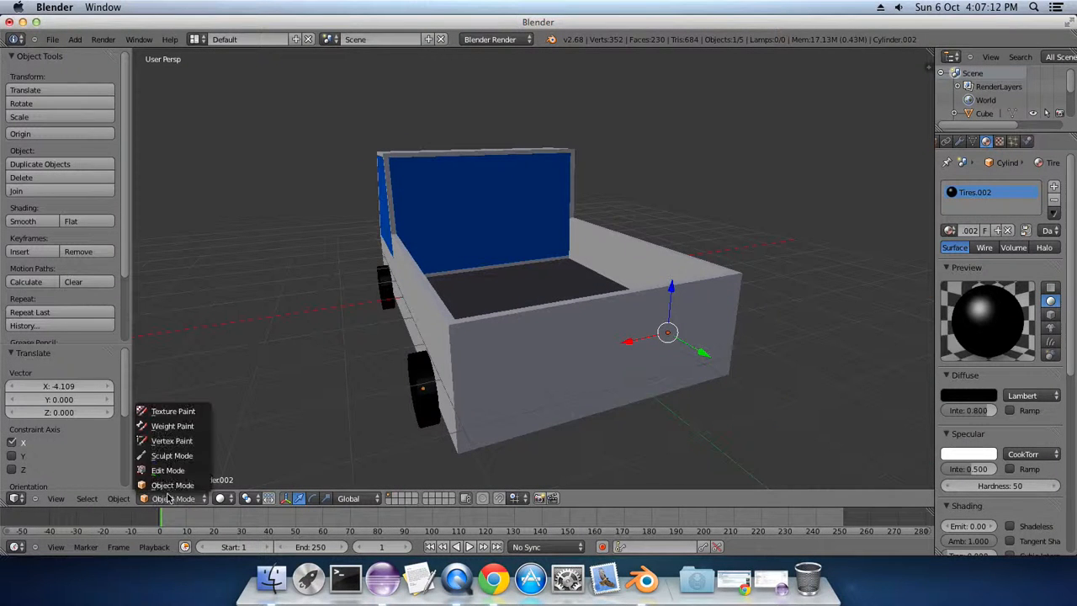
click(168, 491)
middle_drag(304, 423, 761, 427)
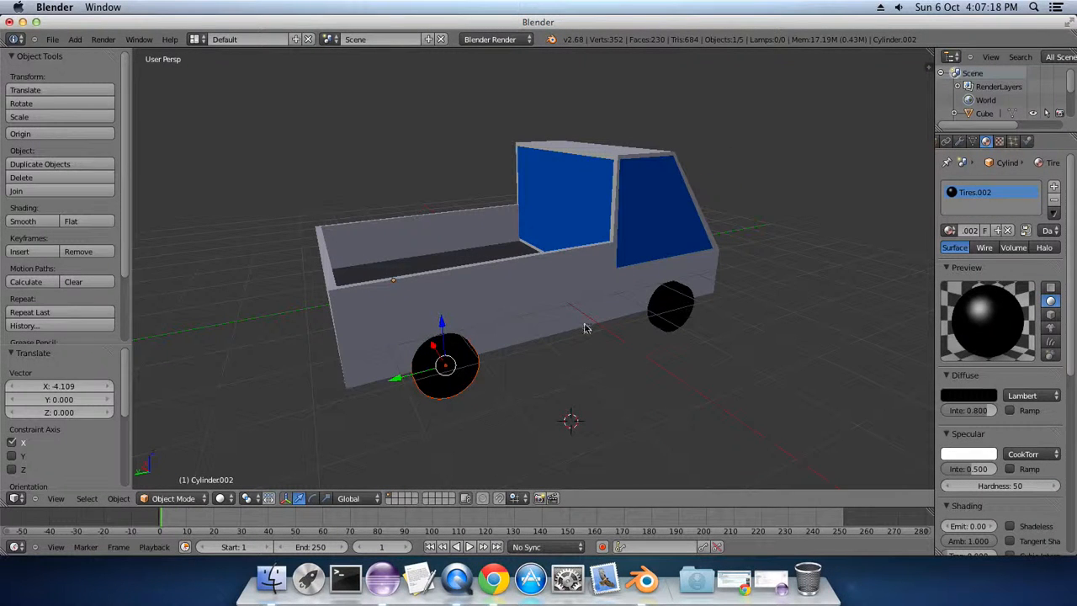
shift+right_click(532, 323)
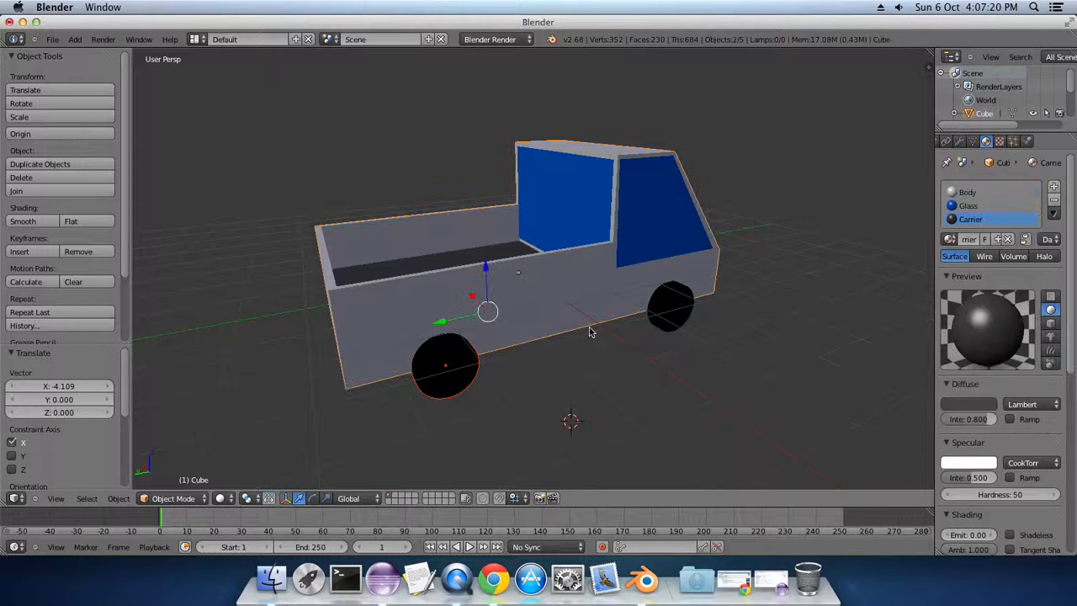
shift+right_click(660, 326)
middle_drag(241, 426, 461, 402)
shift+right_click(648, 350)
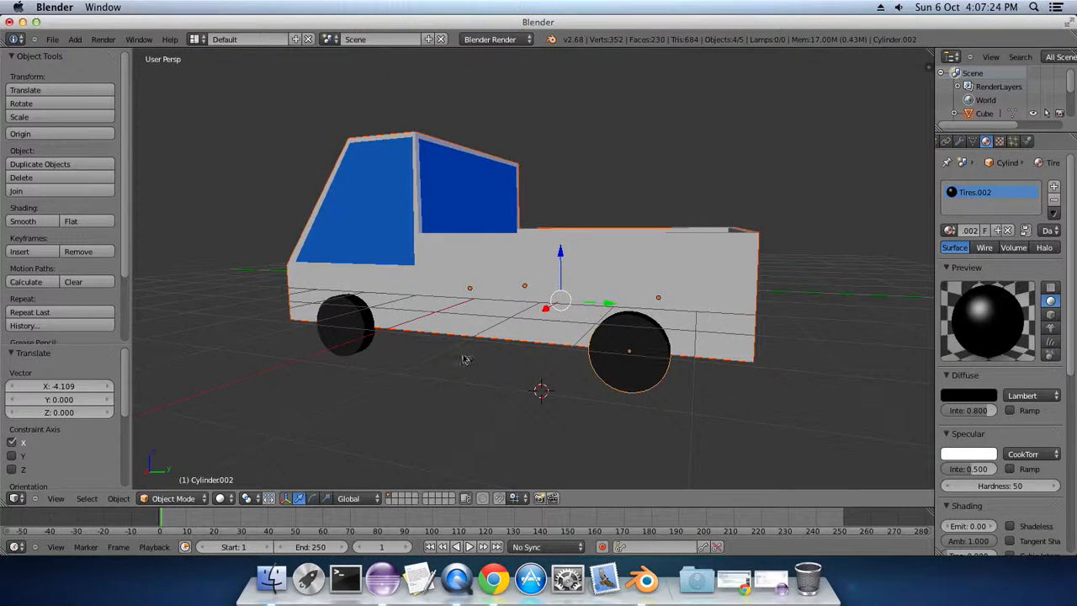
shift+right_click(377, 346)
middle_drag(376, 346, 286, 473)
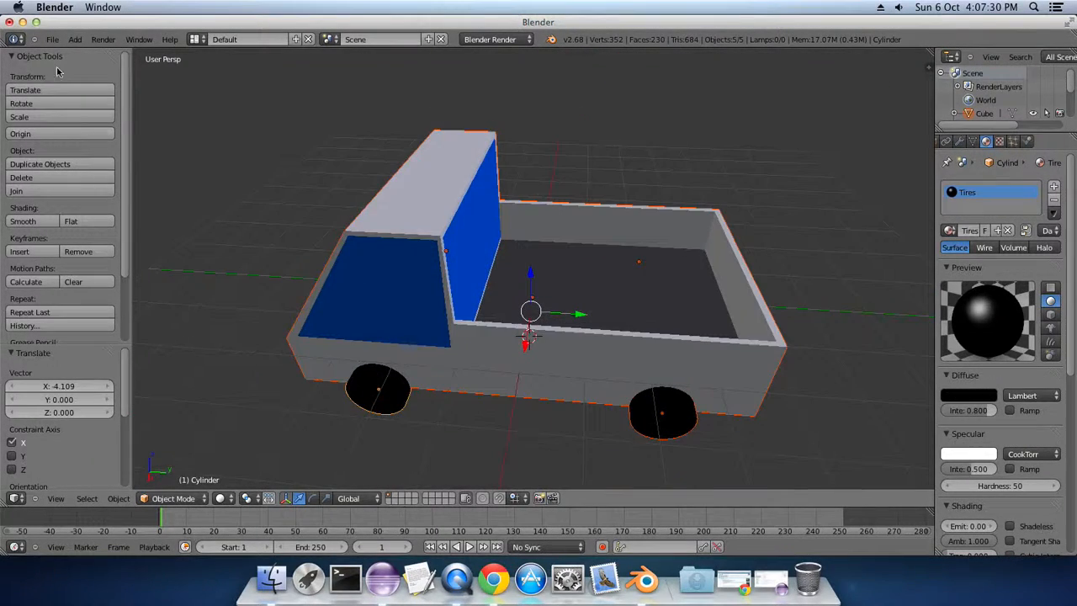
Start a Wavefront (.obj) export of the truck and choose the Desktop folder as its destination.
click(52, 40)
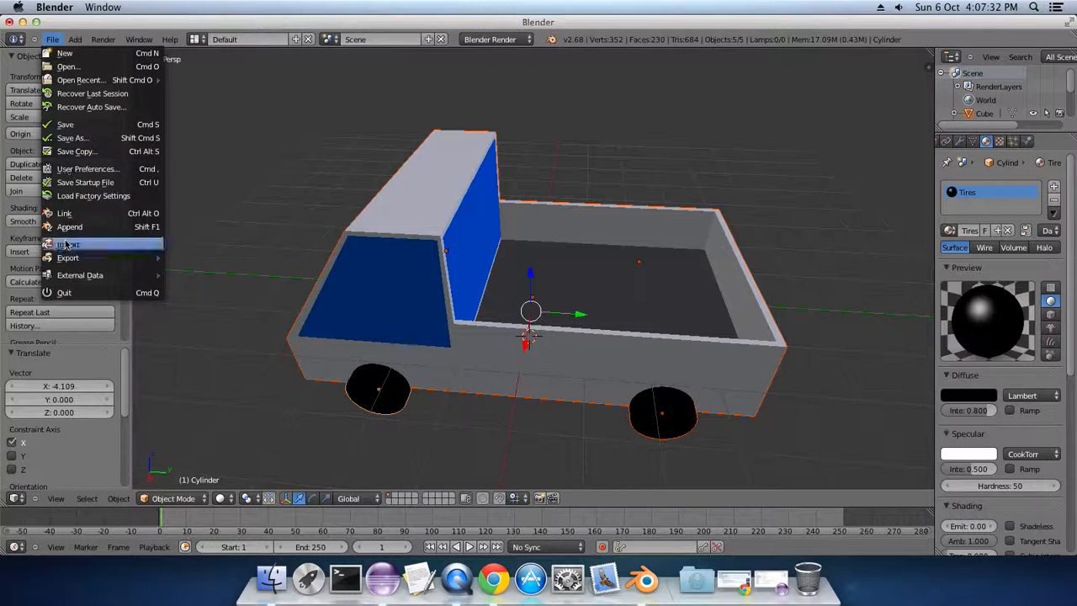
mouse_move(67, 262)
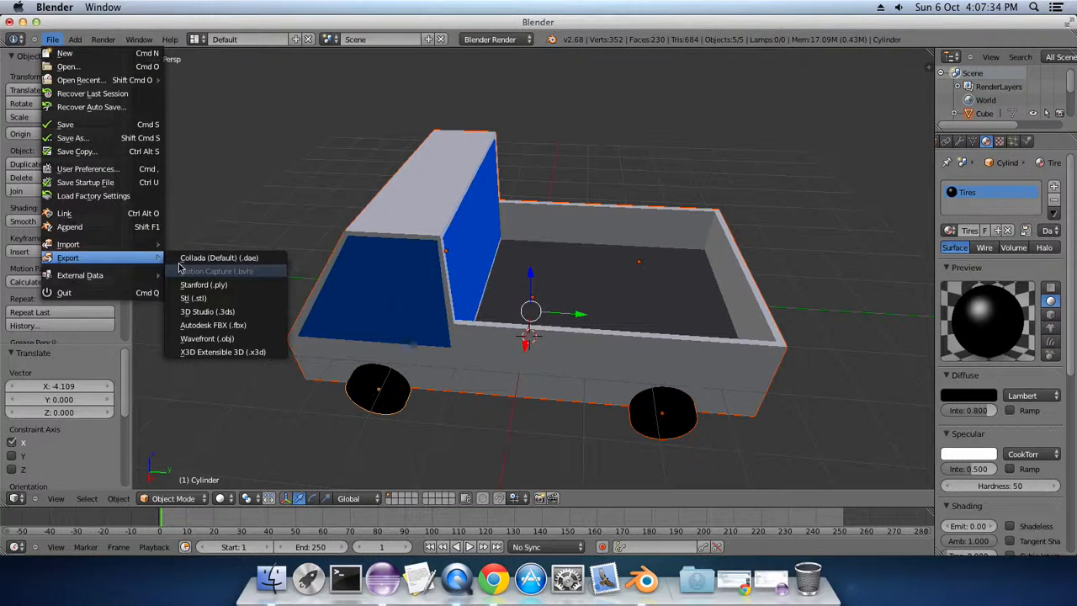
click(235, 339)
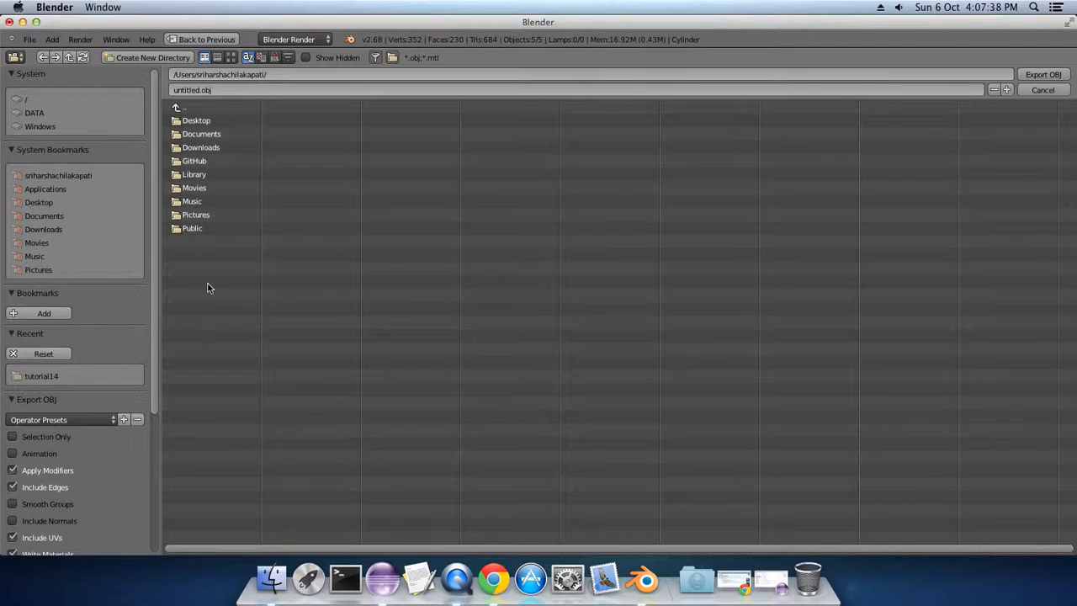
click(200, 121)
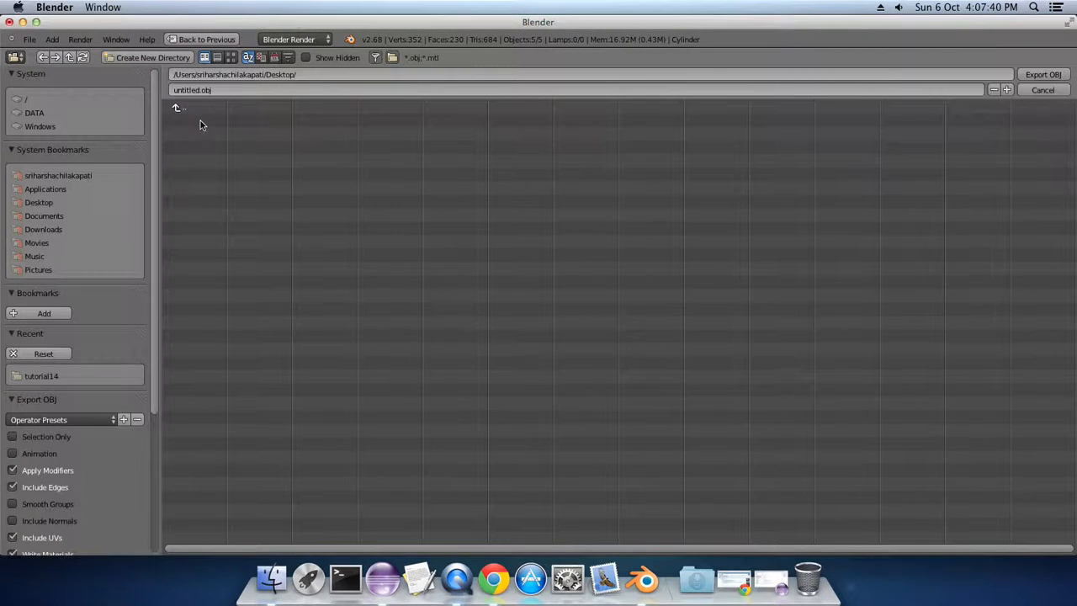
Enable Include Normals and Triangulate Faces in the OBJ export options.
drag(154, 255, 152, 402)
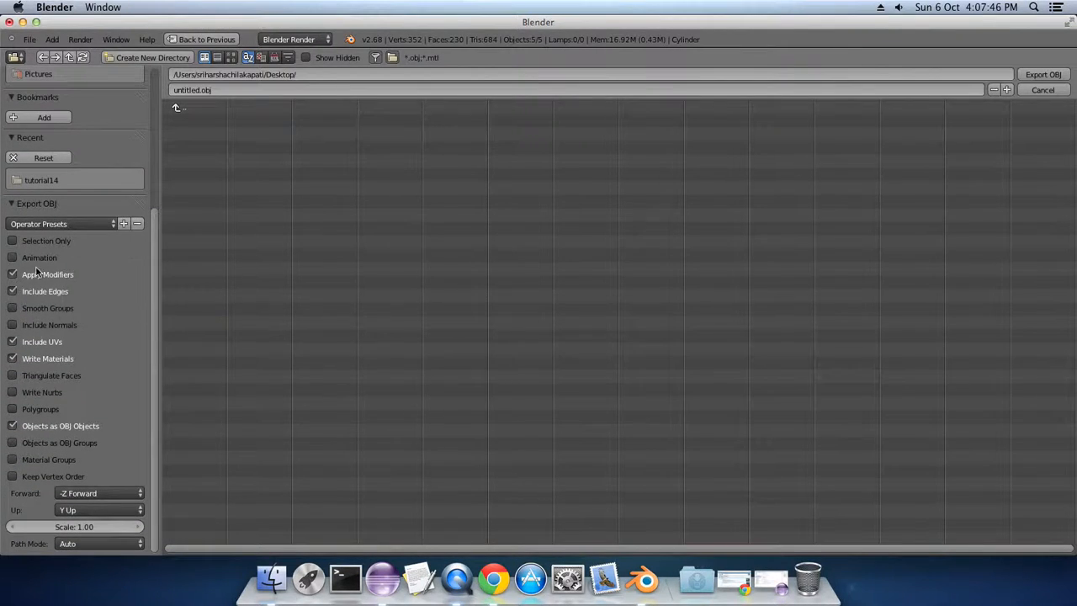
click(53, 330)
click(63, 378)
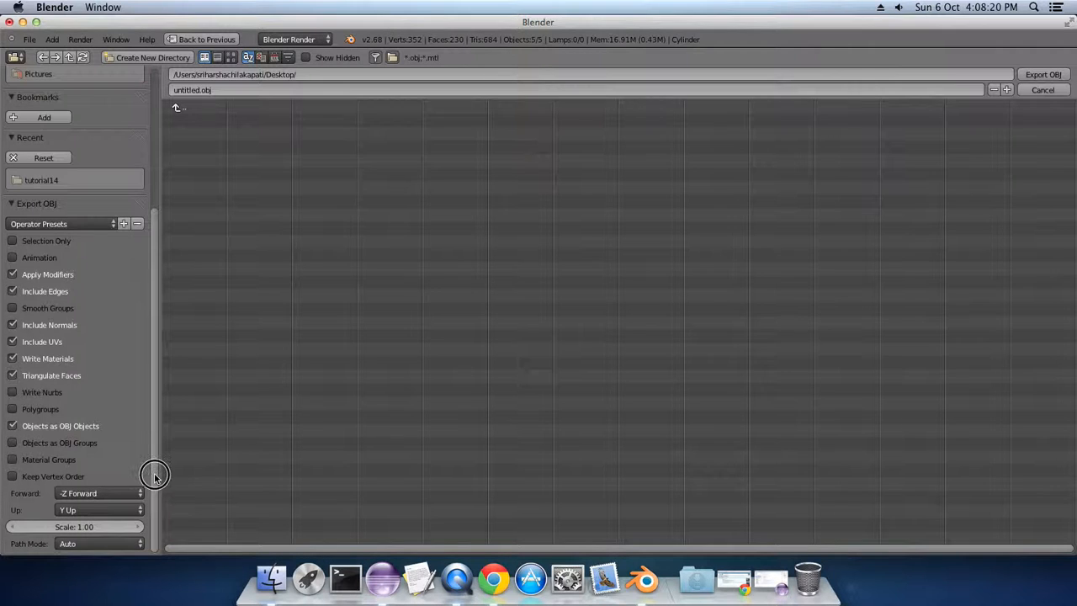
Name the export file "simple truck" and export the OBJ.
drag(154, 471, 163, 233)
click(242, 91)
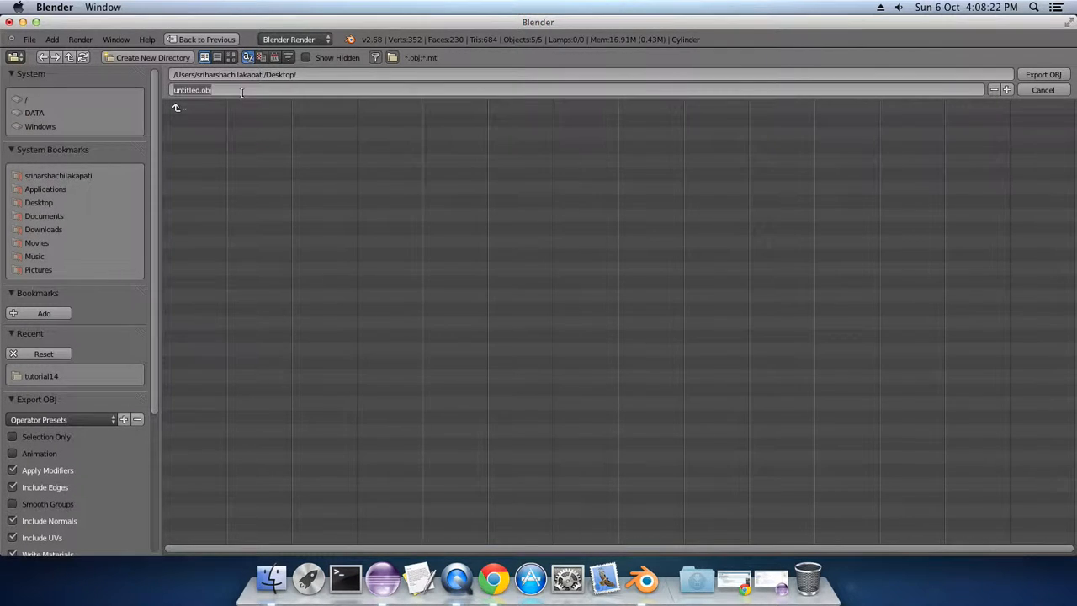
text(simple truck)
key(Return)
click(1061, 75)
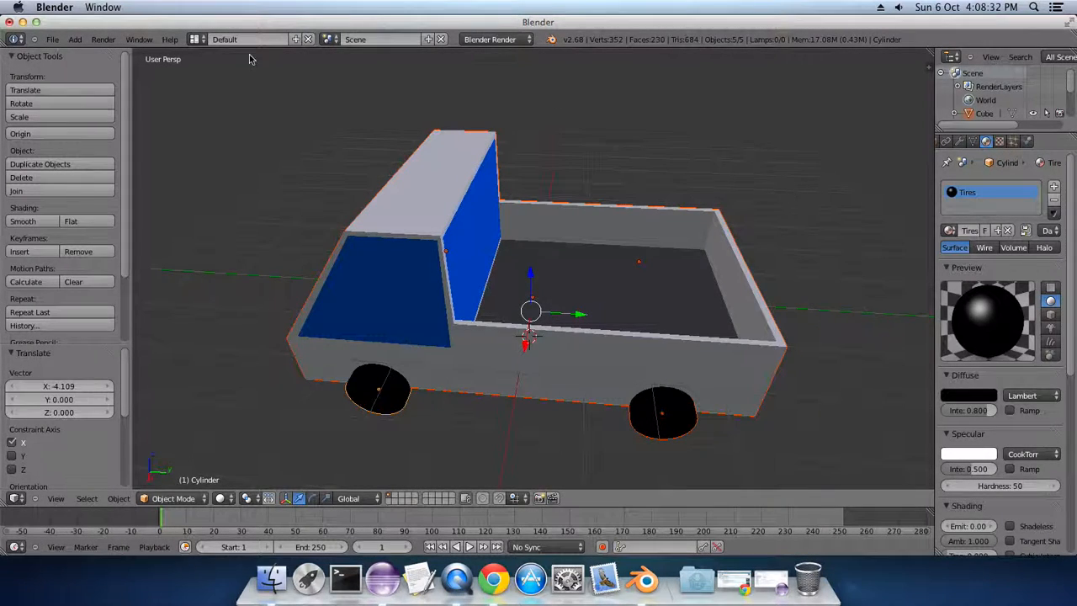
Switch to the desktop to check the exported simple truck.obj and simple truck.mtl files, and return to Blender.
click(22, 22)
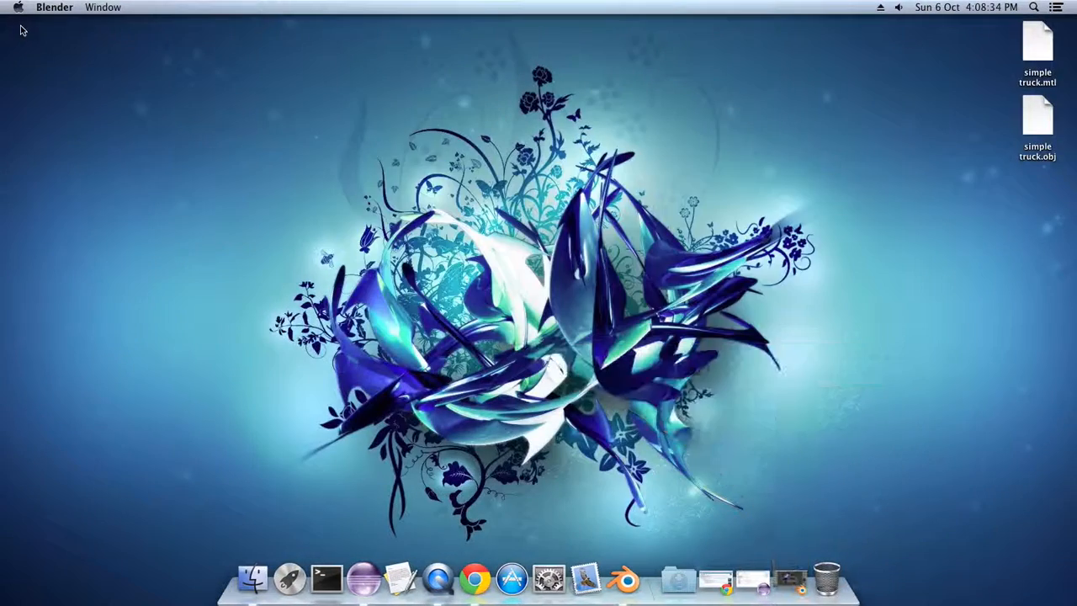
click(974, 272)
click(1038, 118)
click(1042, 55)
click(1038, 118)
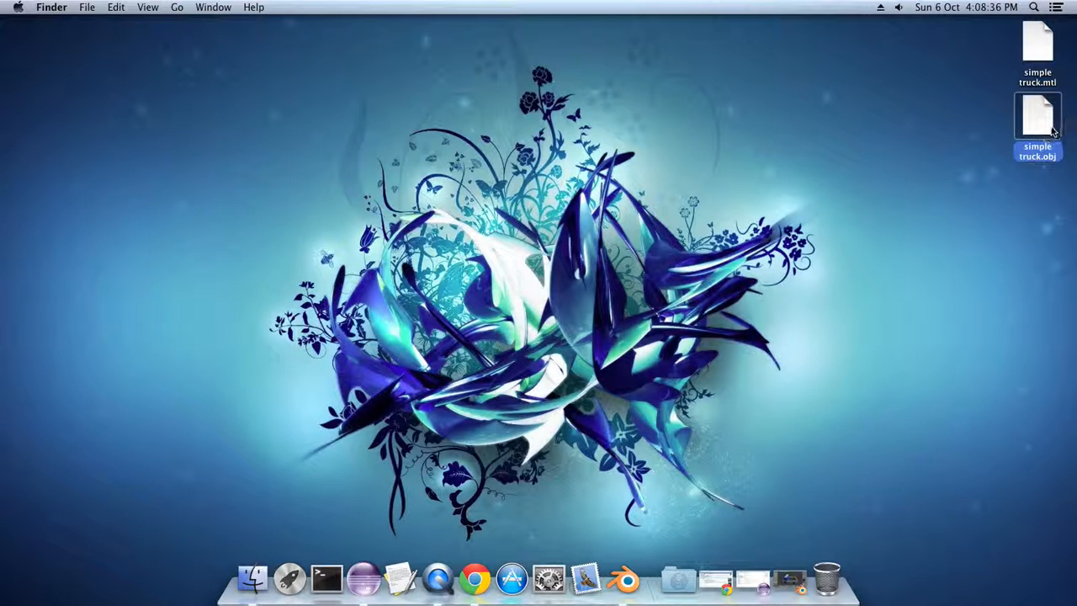
click(1039, 52)
drag(1051, 212, 1018, 59)
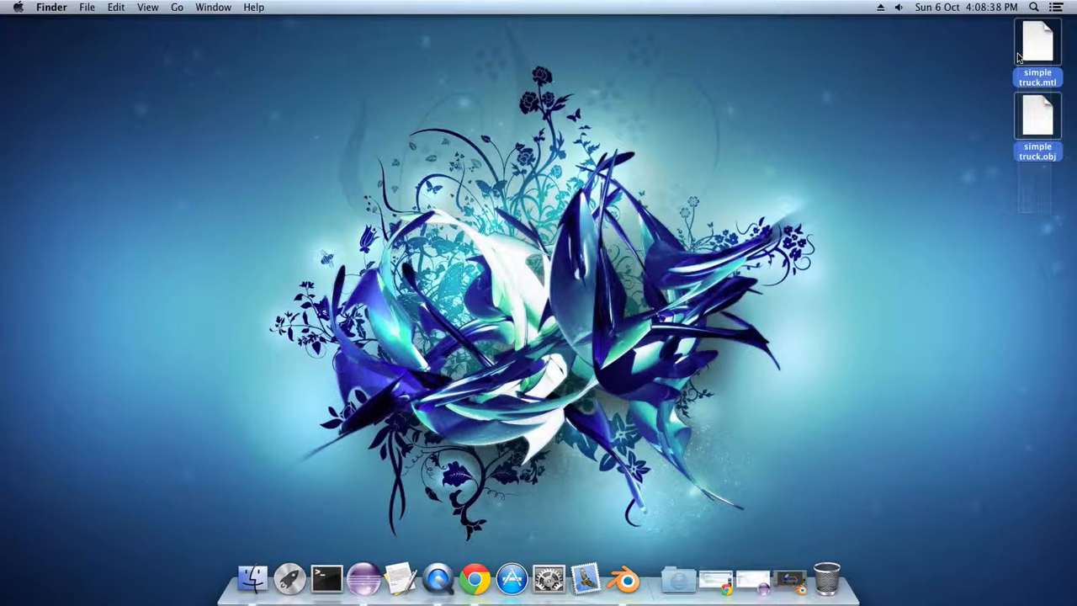
click(753, 580)
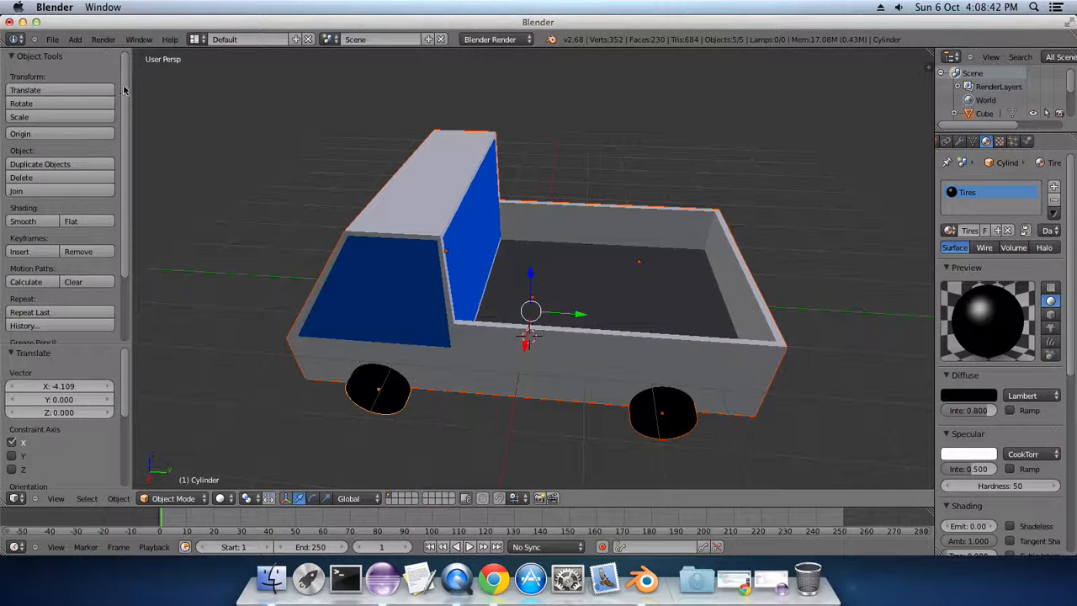